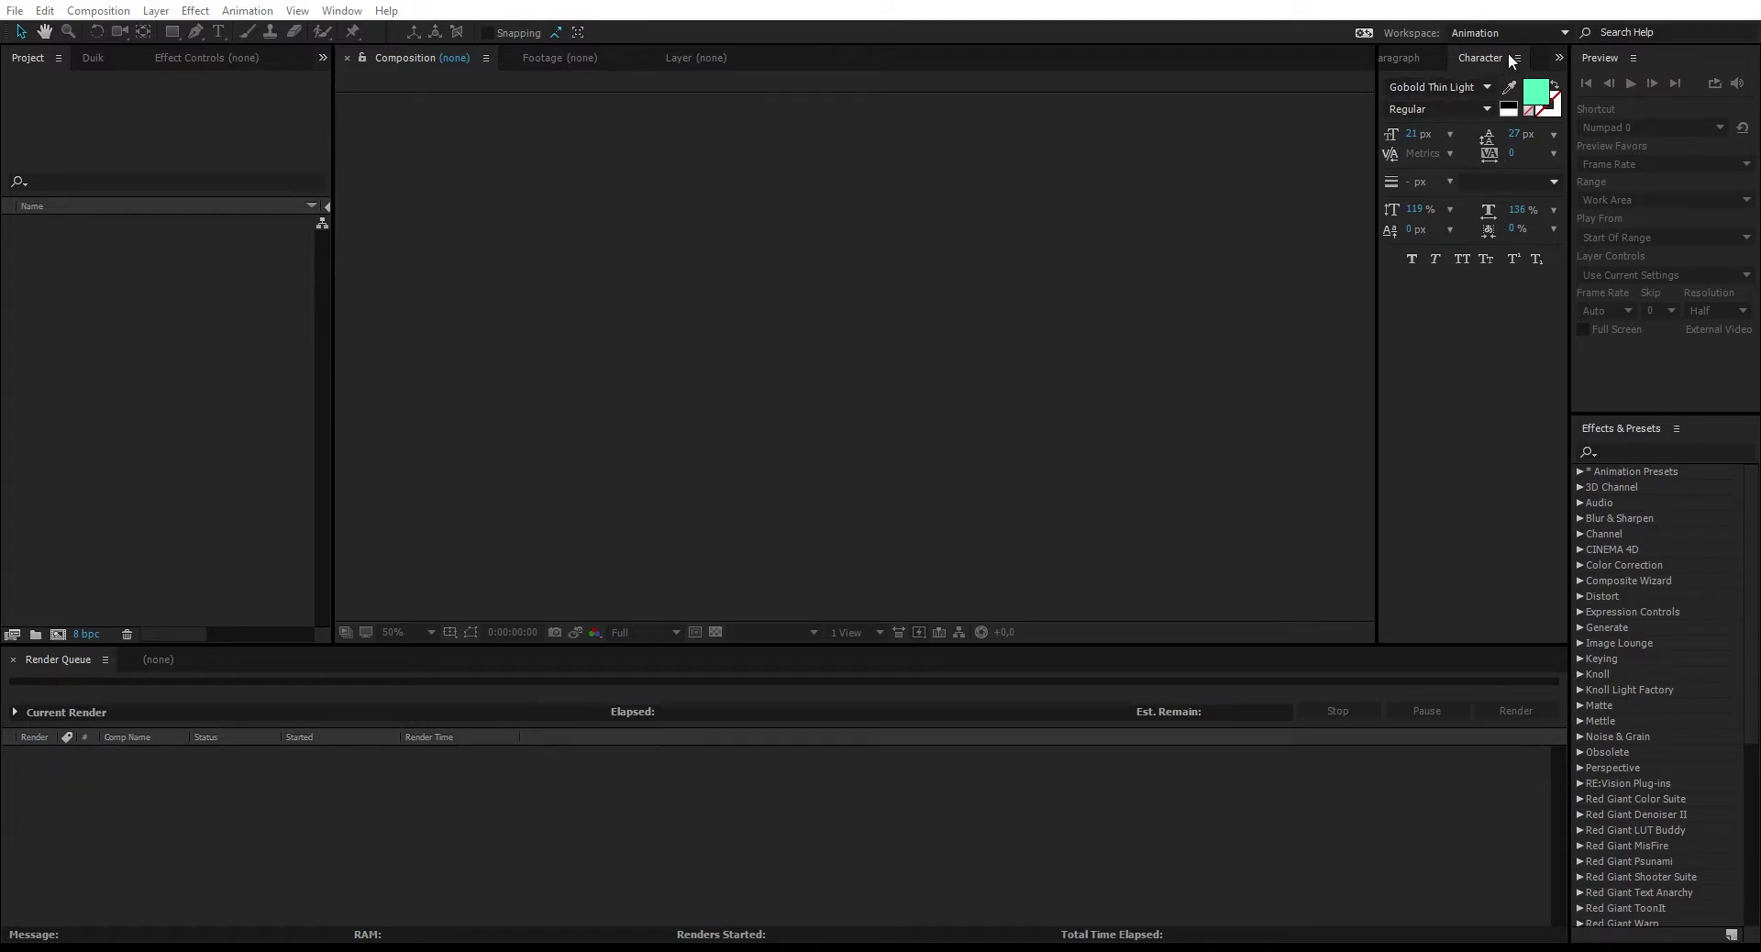
# Step: Switch to the Standard workspace and enlarge the project and composition area by shrinking the timeline's height
pyautogui.click(1528, 30)
pyautogui.click(1530, 196)
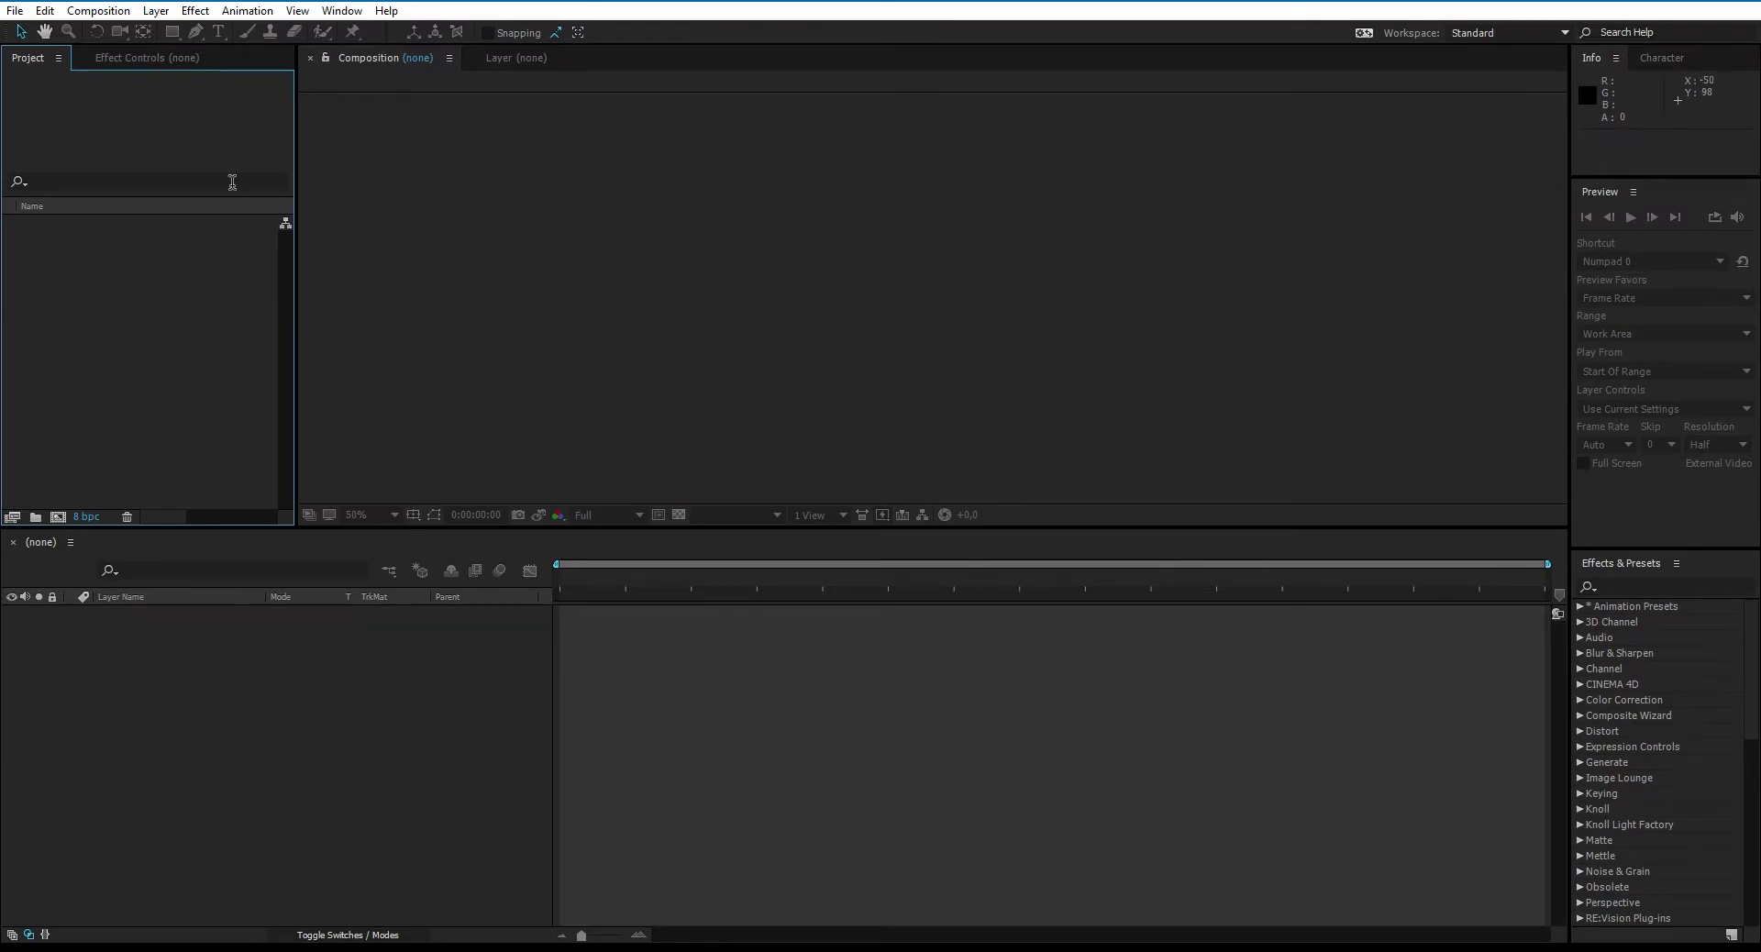
pyautogui.moveTo(250, 527); pyautogui.dragTo(233, 606)
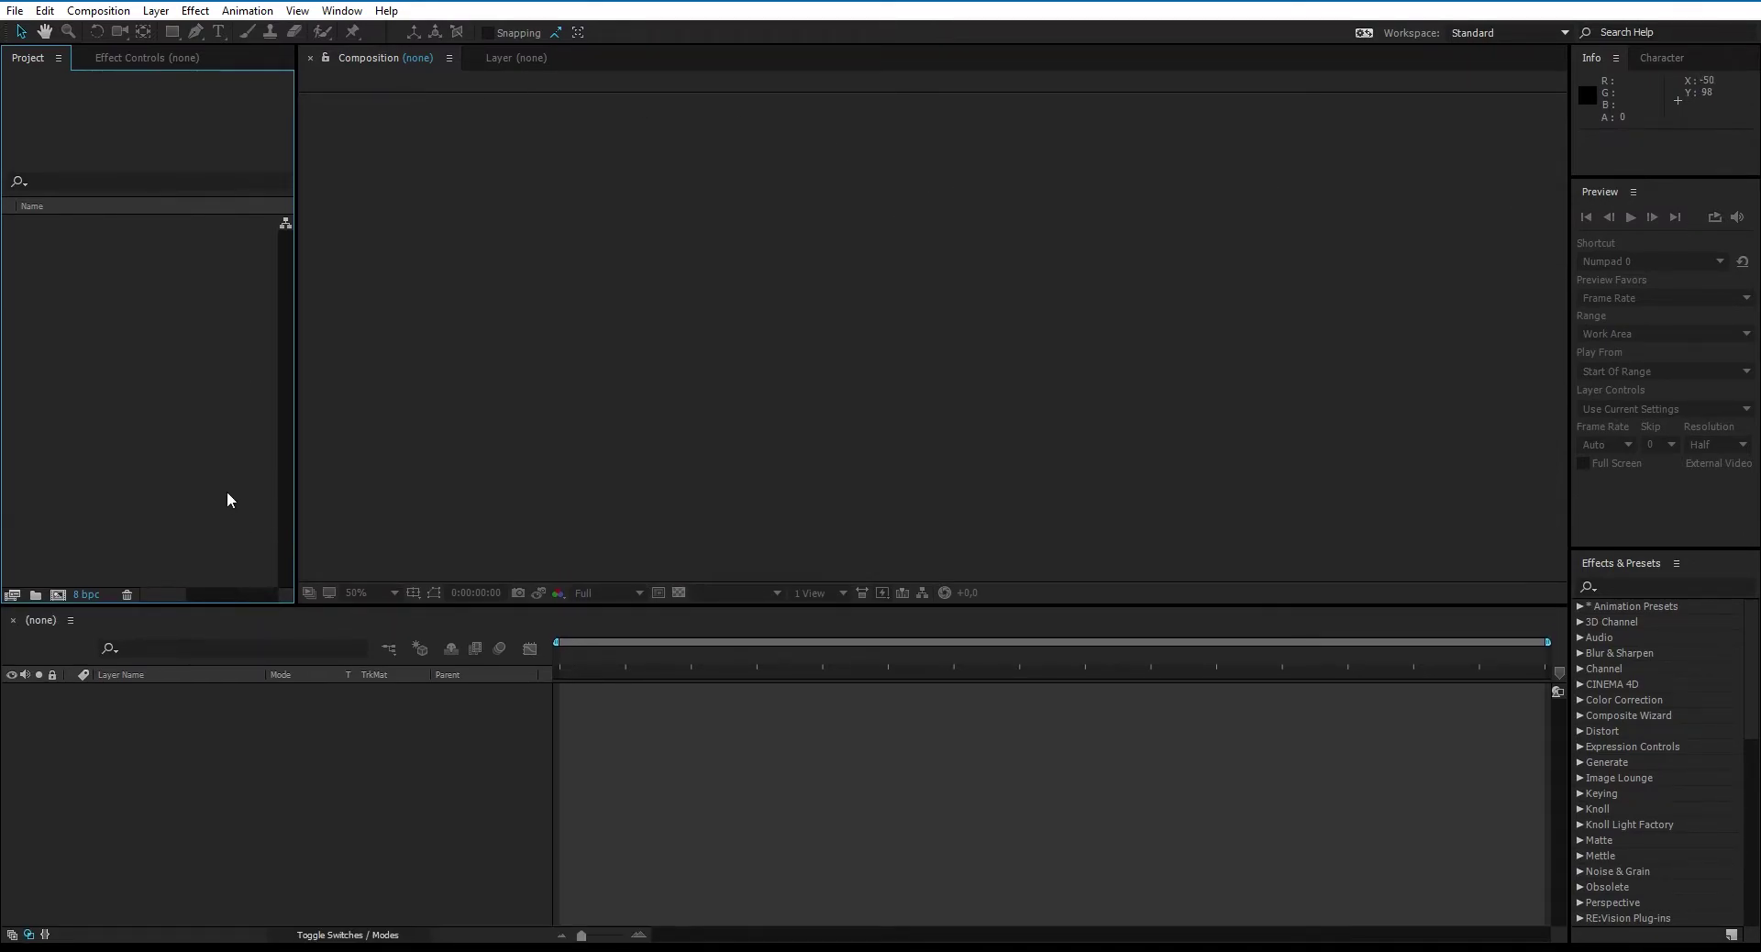
# Step: Create a new composition named Udemy with the HDTV 1080 24 preset, and recheck its settings
pyautogui.doubleClick(63, 477)
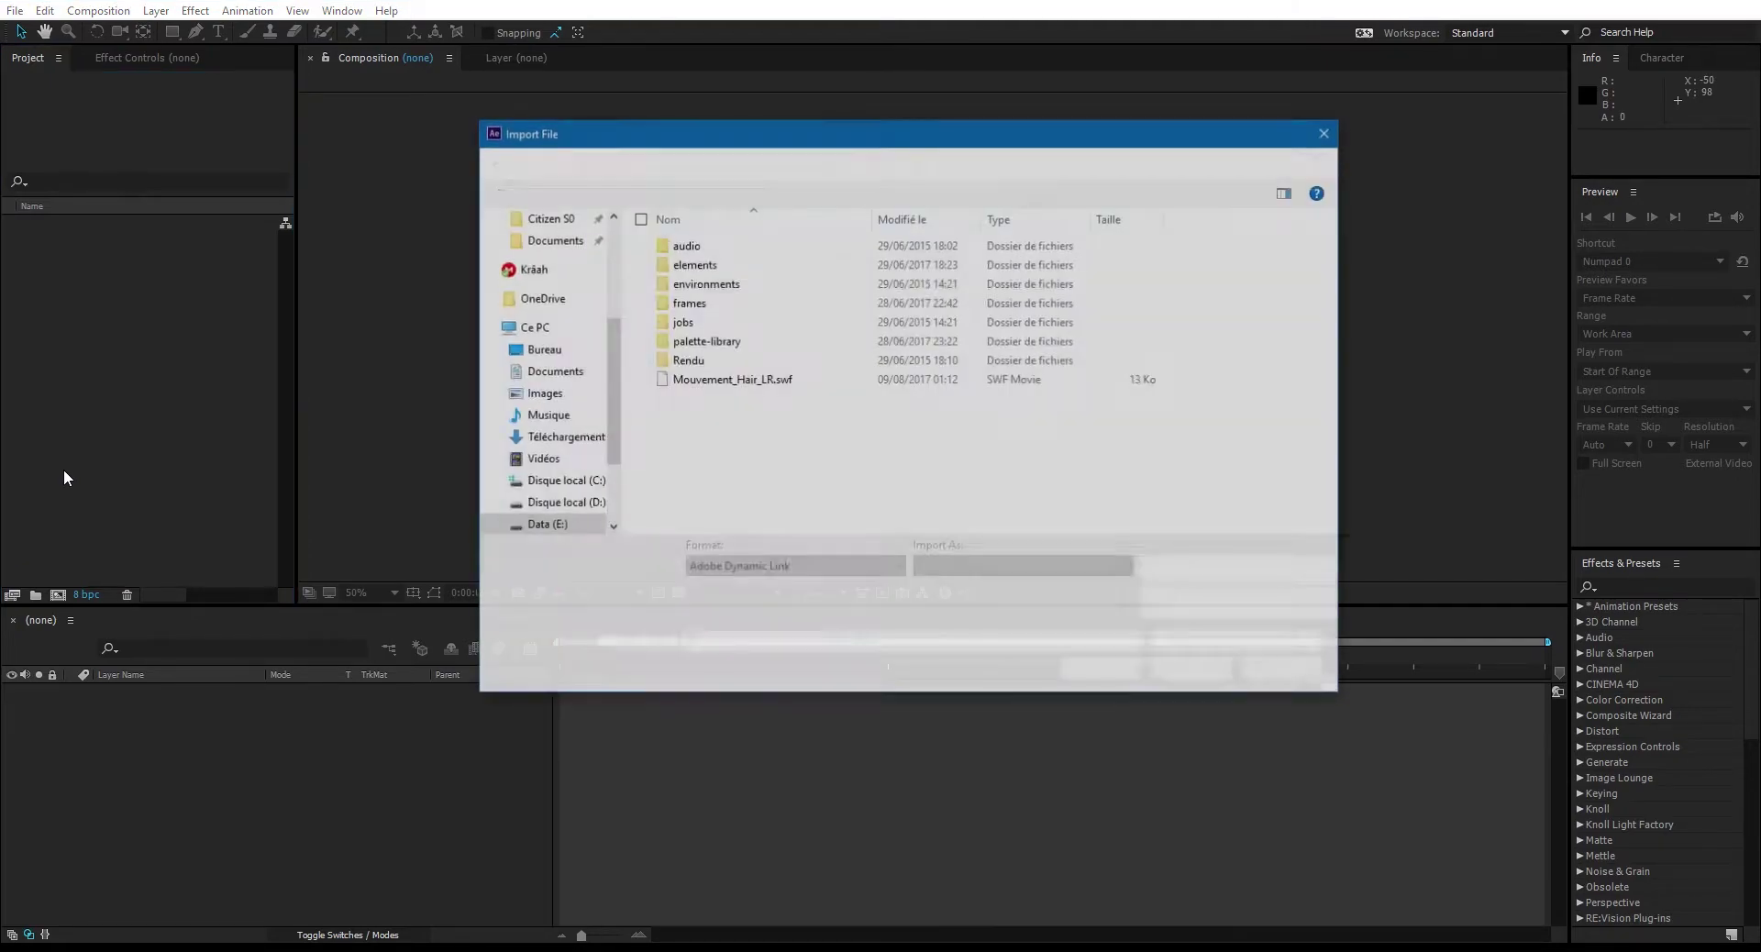
pyautogui.click(1328, 131)
pyautogui.click(57, 596)
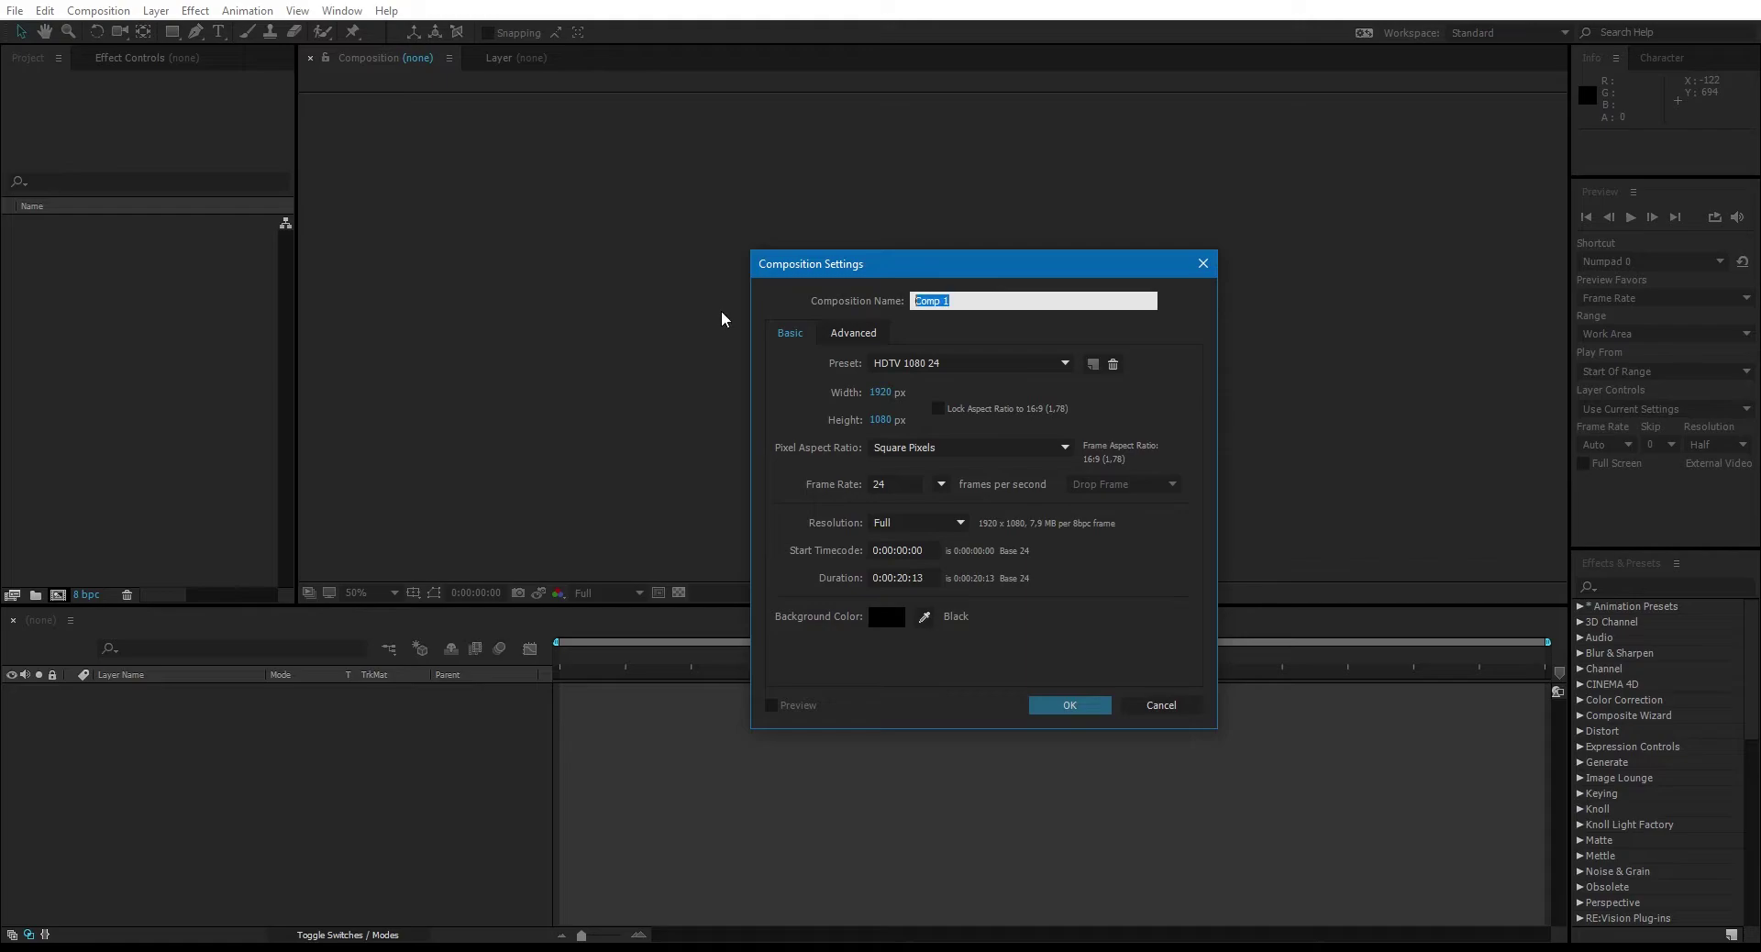
pyautogui.write('Ude')
pyautogui.press('Return')
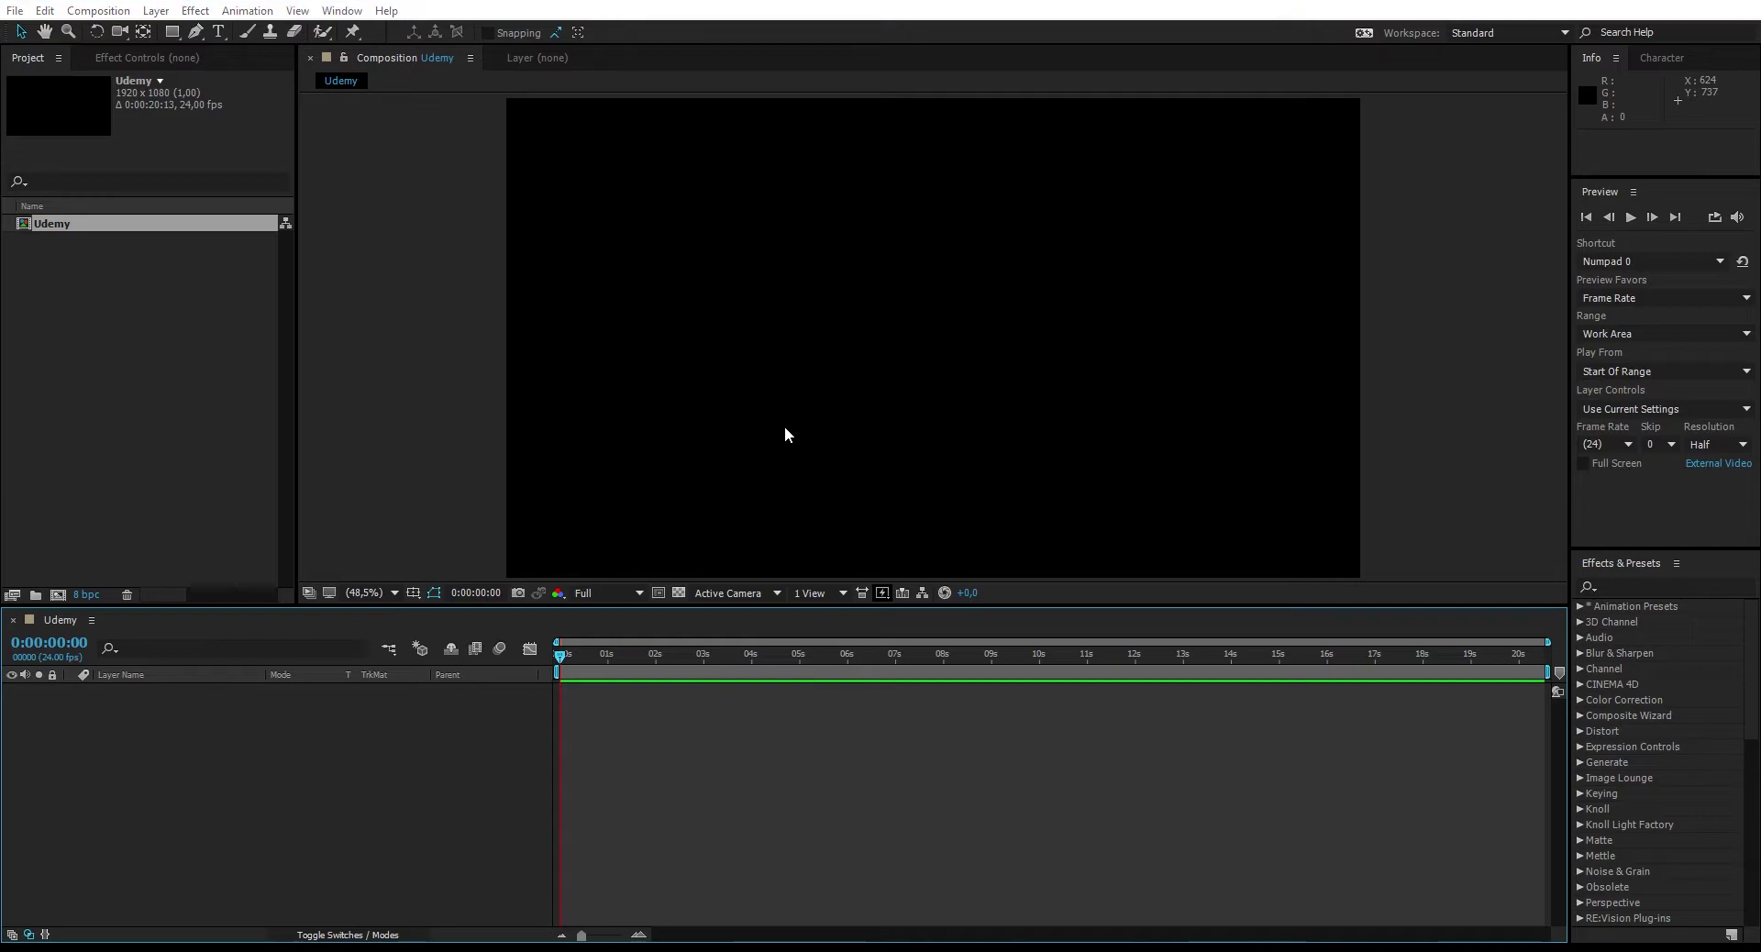
pyautogui.hotkey('ctrl', 'k')
pyautogui.click(1069, 706)
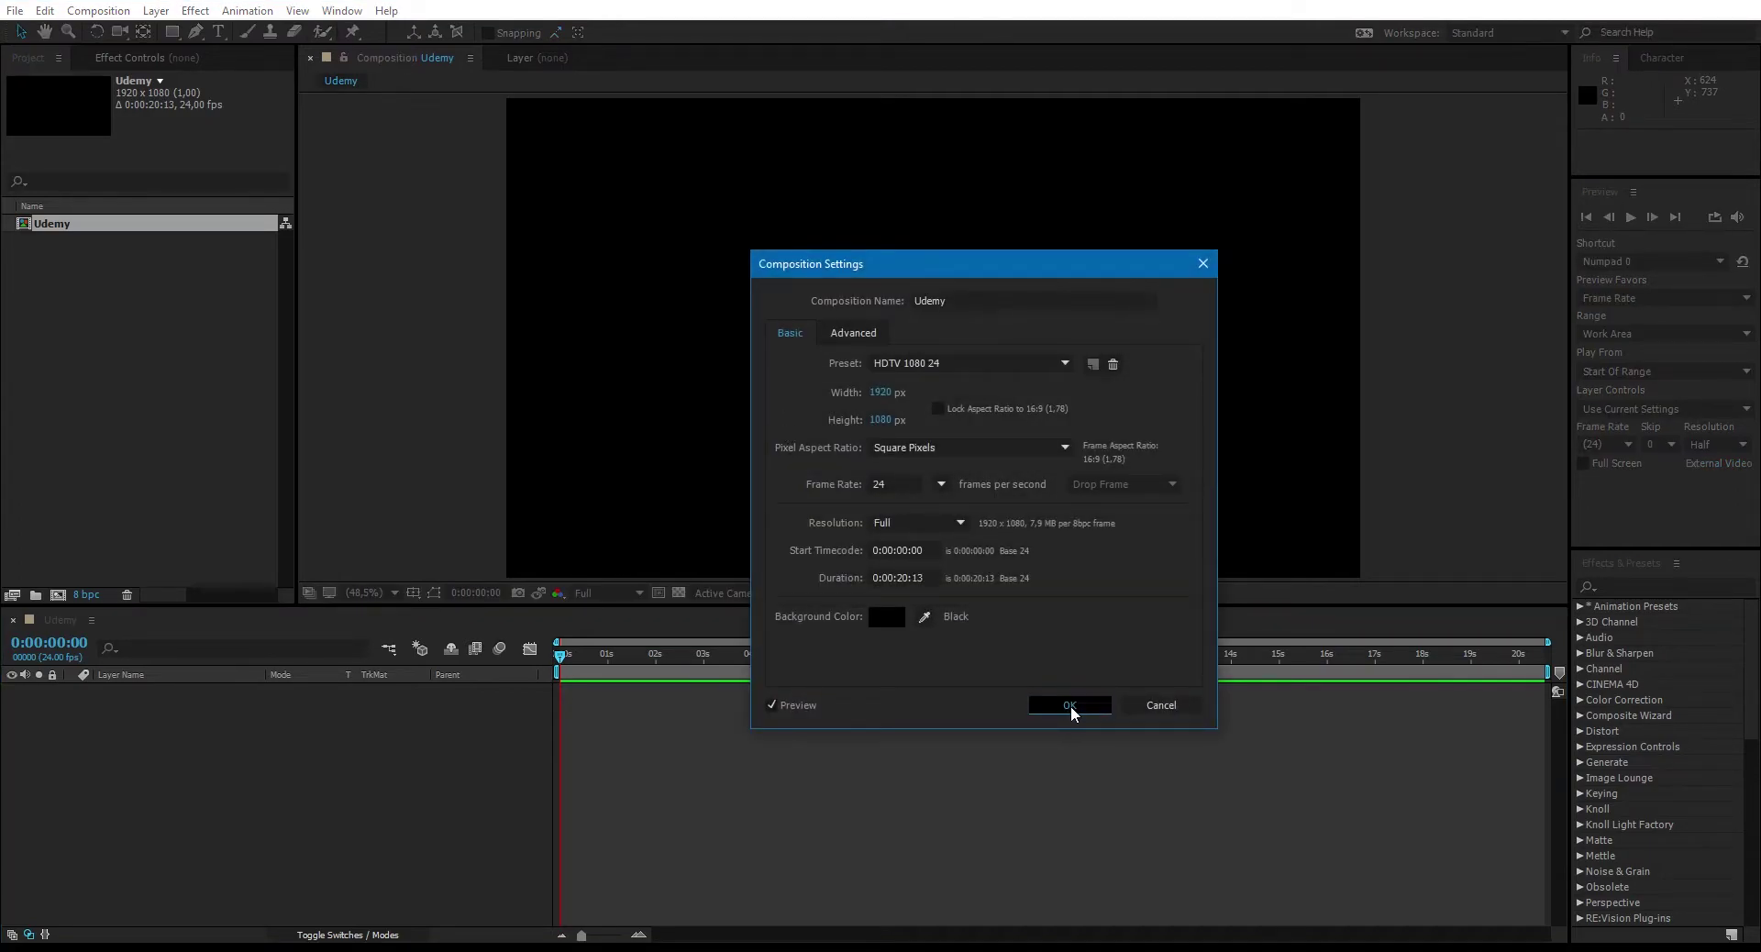
# Step: Add an orange solid layer of 1920 x 1080 px to the Udemy composition
pyautogui.rightClick(230, 778)
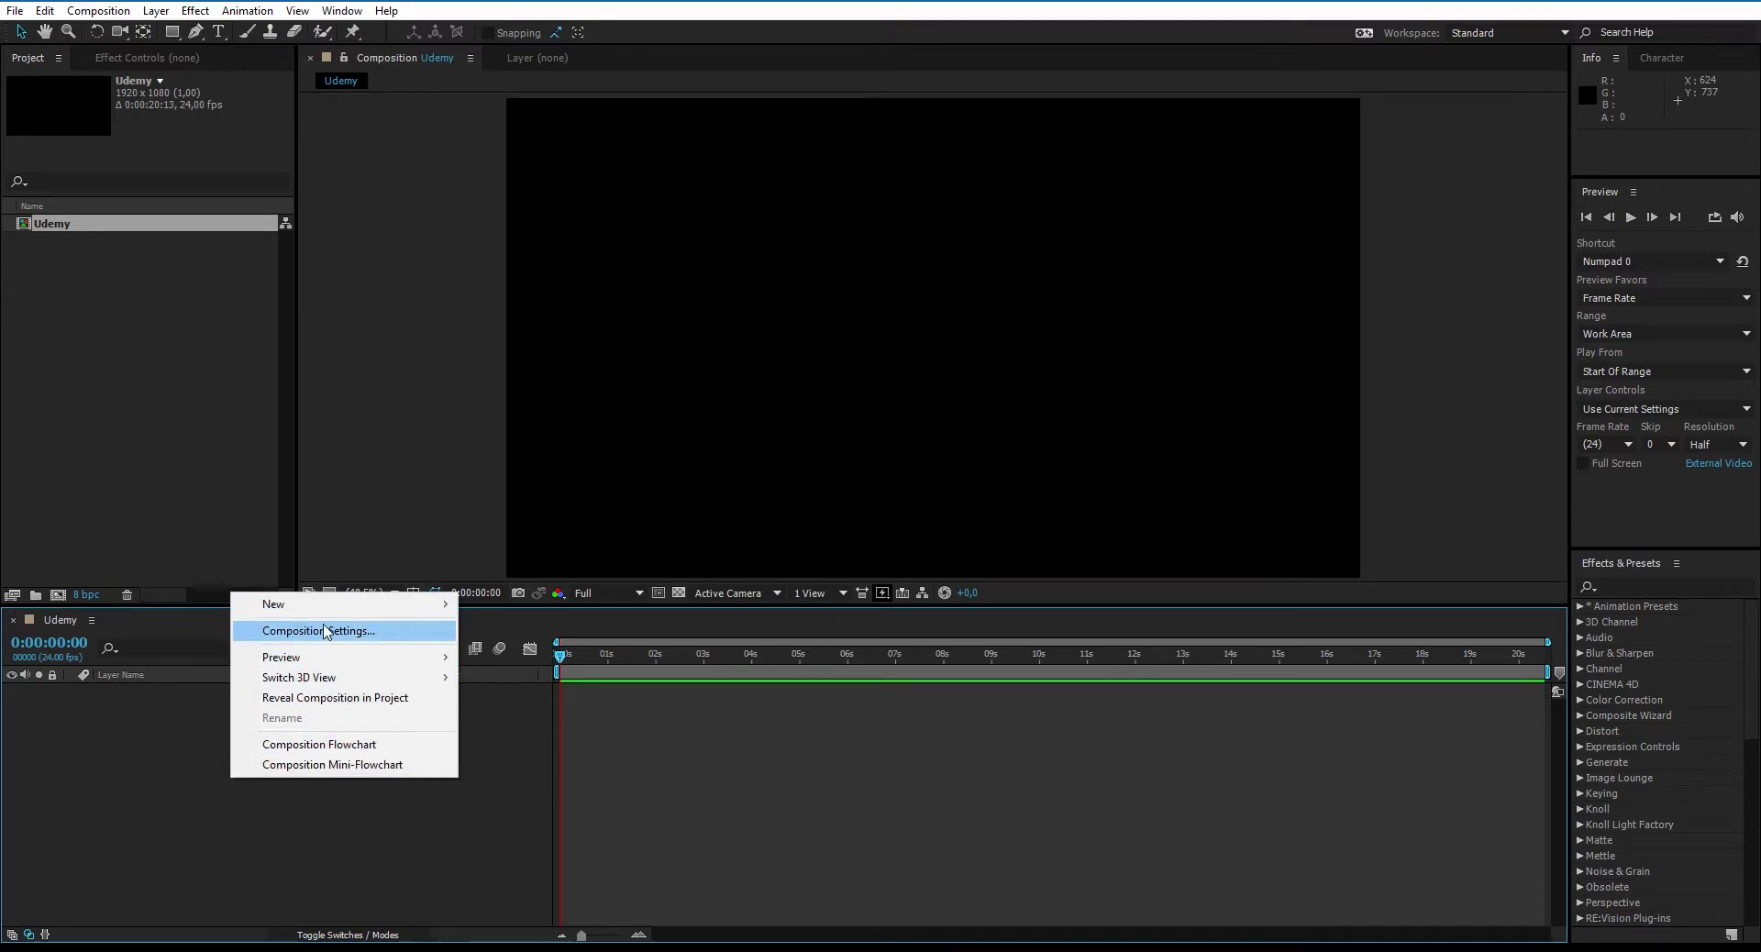
pyautogui.moveTo(365, 612)
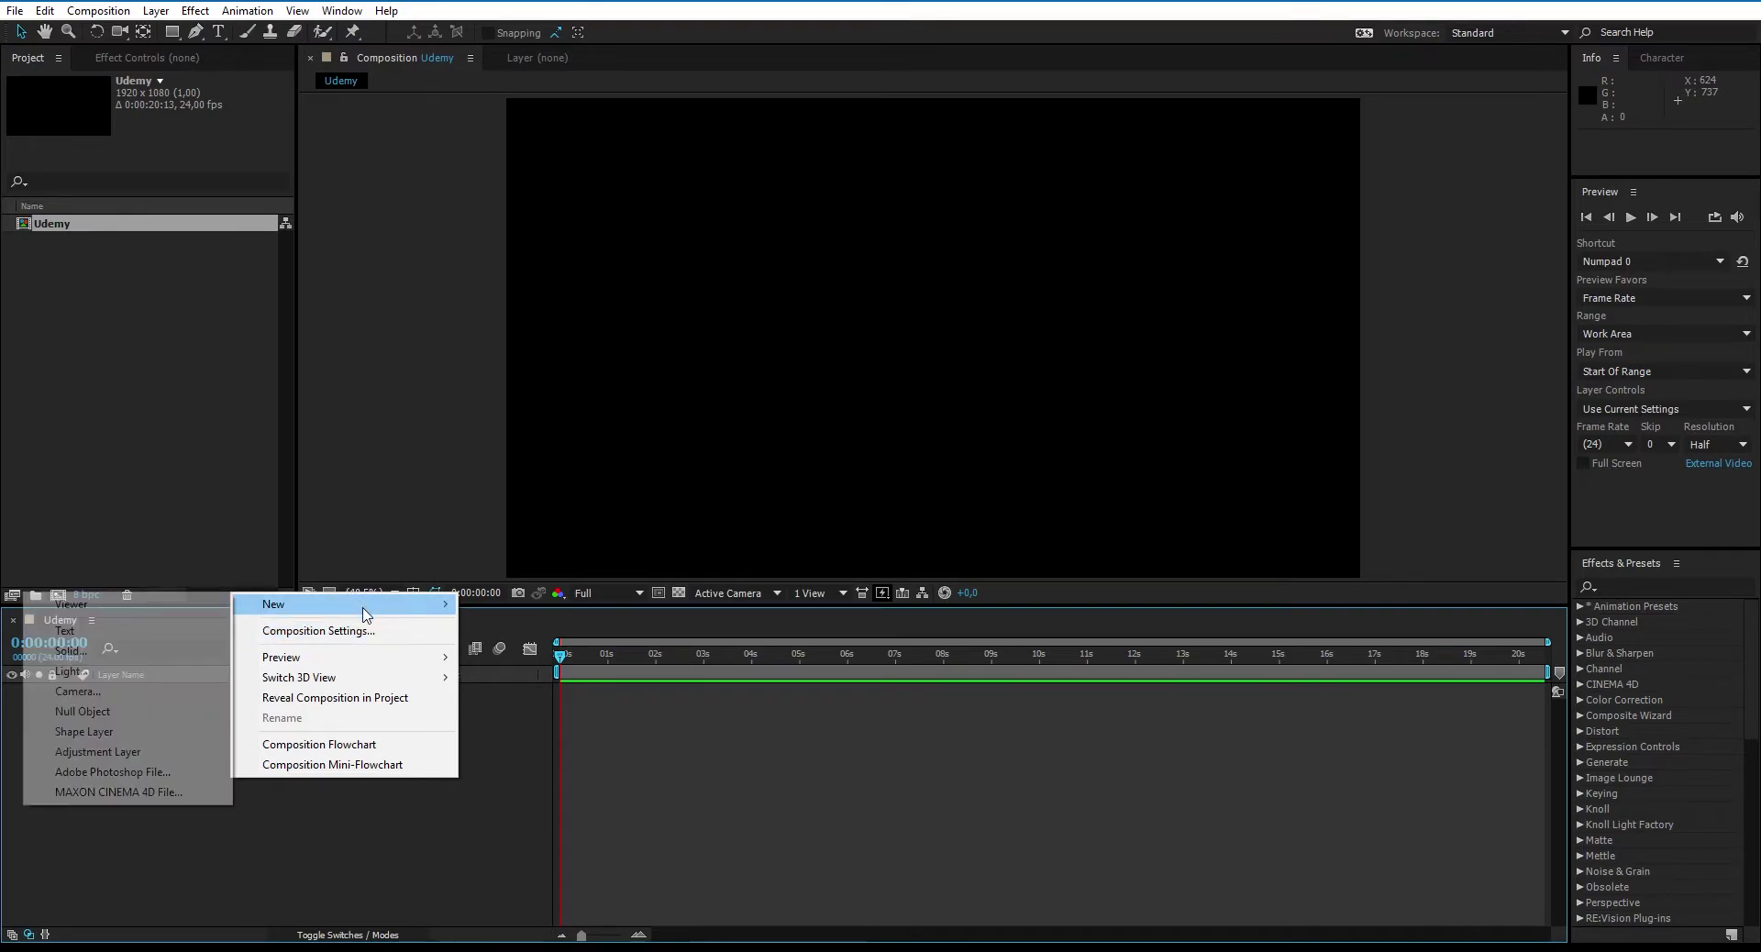
pyautogui.click(115, 653)
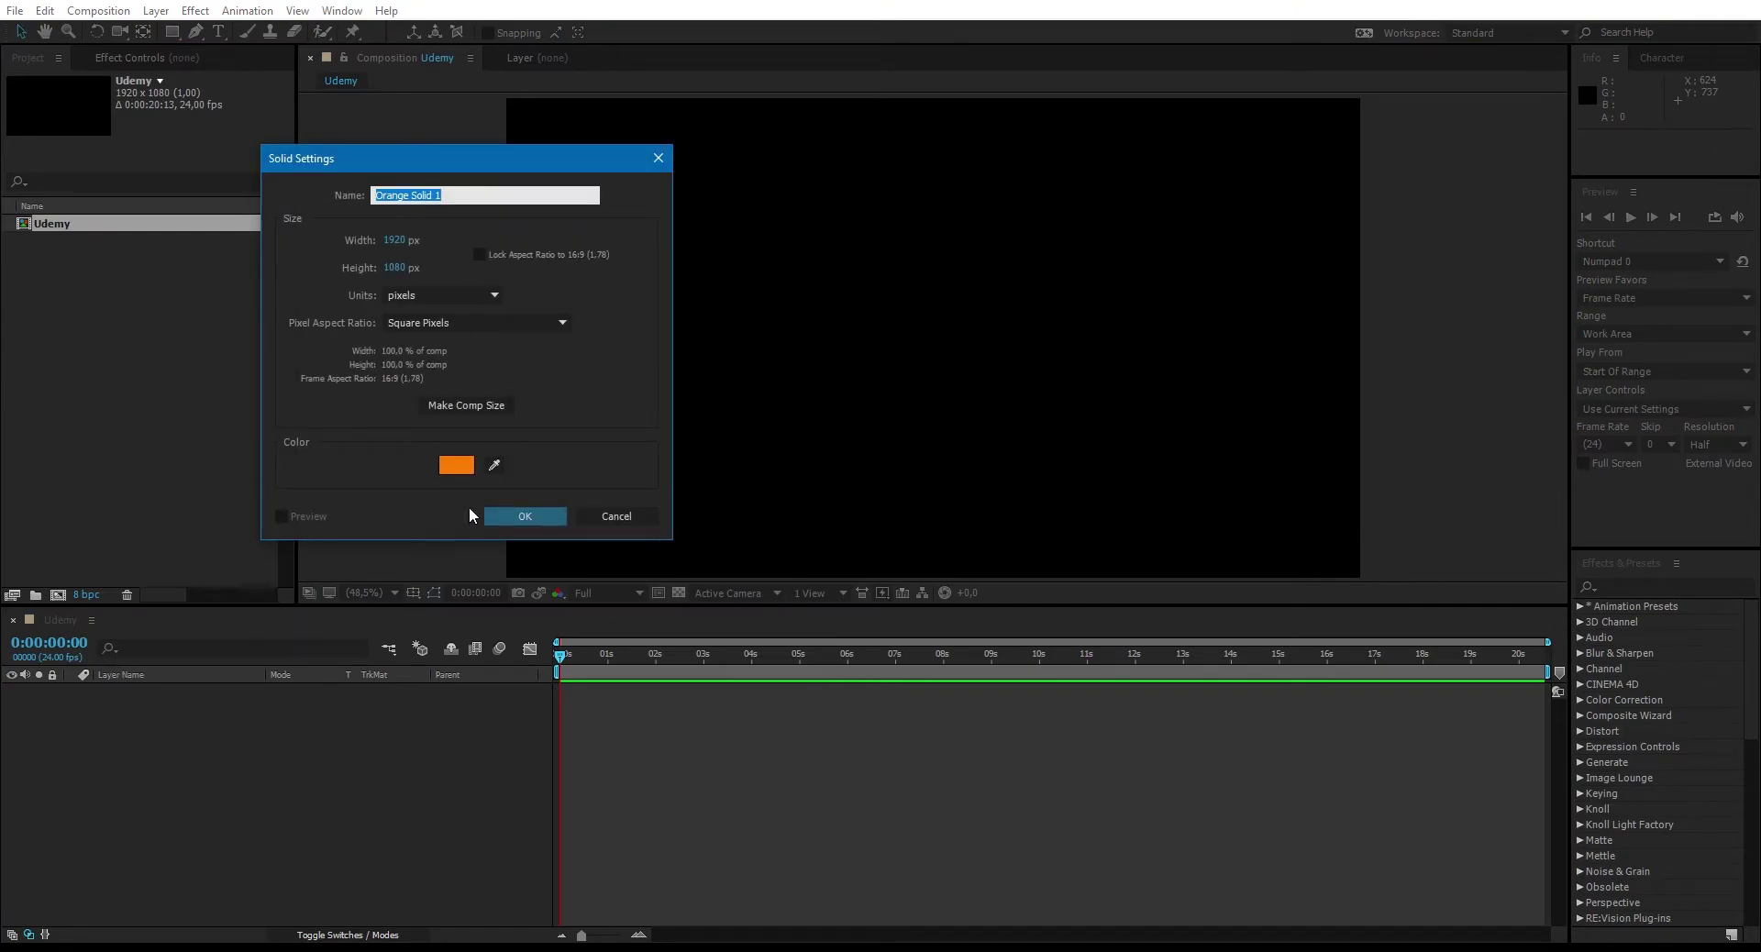
pyautogui.click(505, 514)
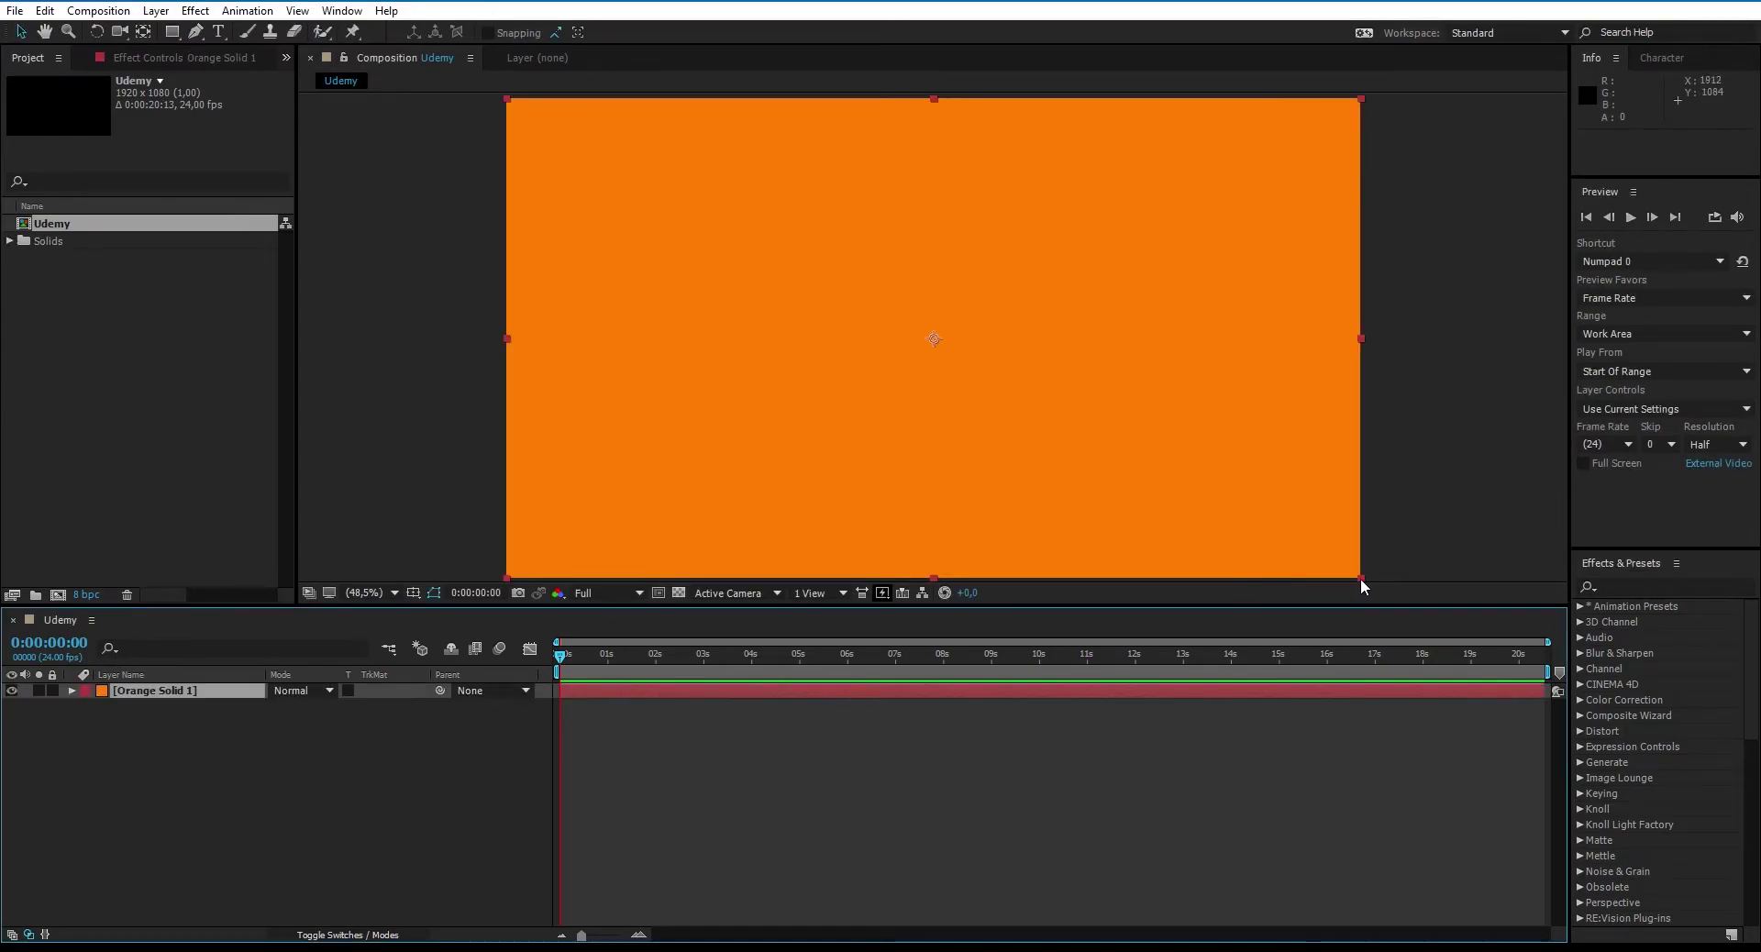
pyautogui.press('Return')
# Step: Scale the orange solid down around its centre to under a third of the frame width, and keep it selected
pyautogui.moveTo(1363, 576); pyautogui.dragTo(1061, 499)
pyautogui.click(163, 785)
pyautogui.click(147, 690)
pyautogui.click(829, 364)
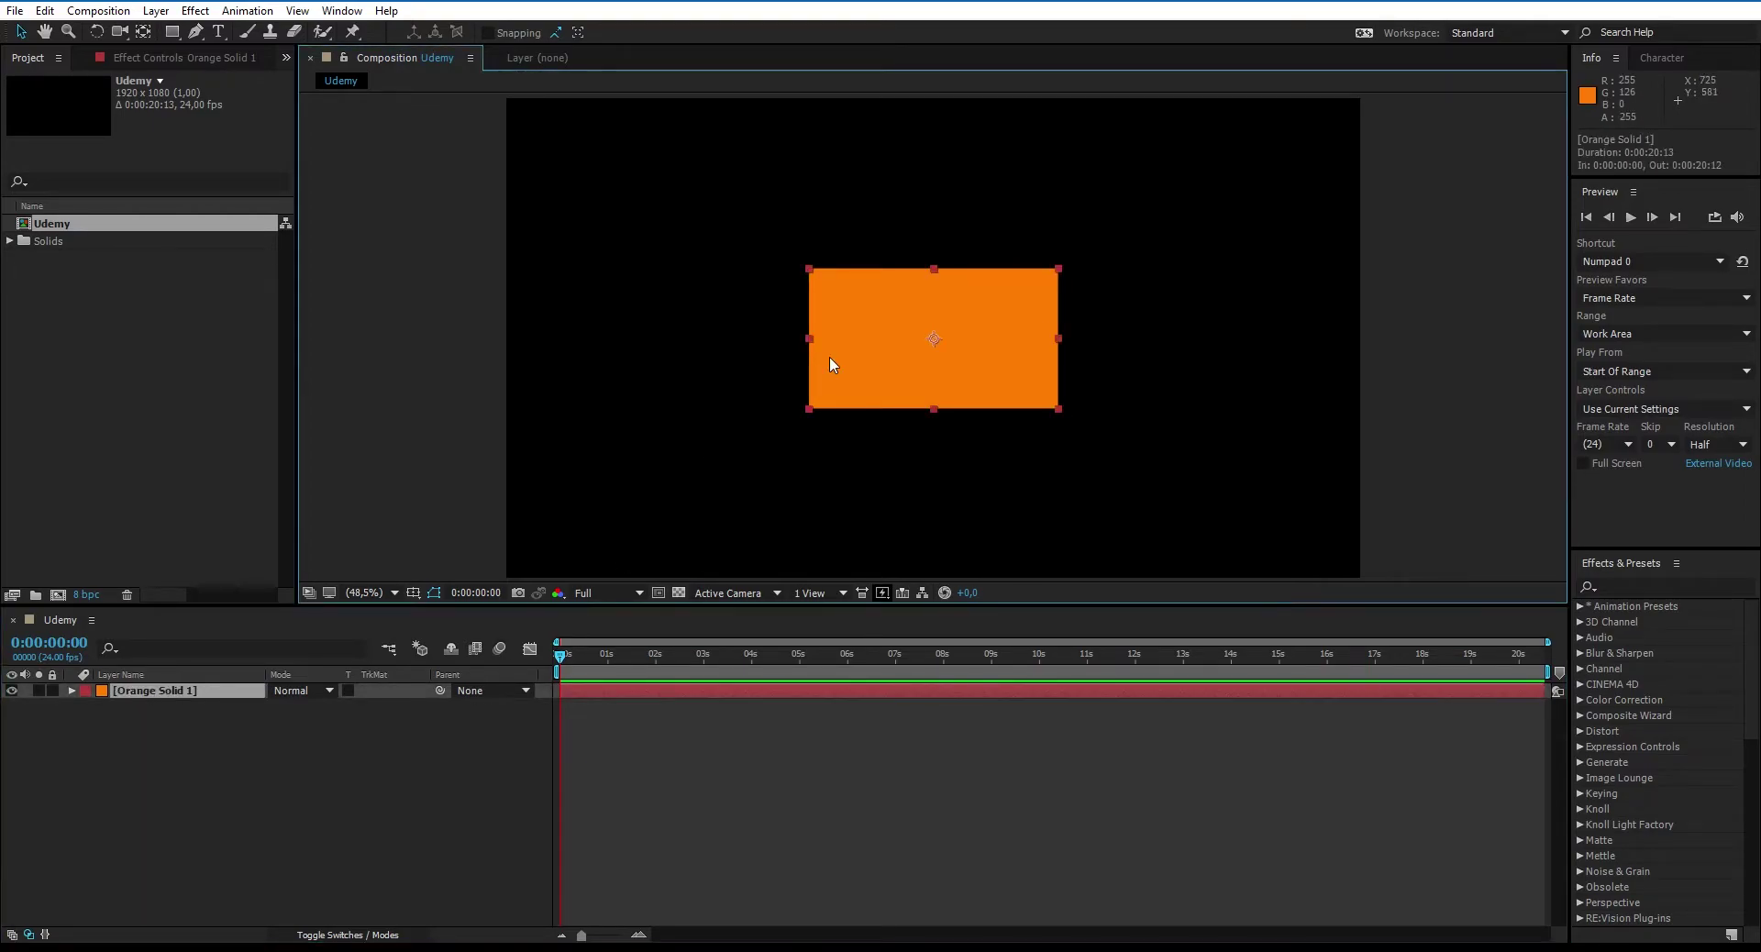
# Step: Rotate the orange solid by two full negative turns (-2x) in the composition view, and deselect it
pyautogui.press('w')
pyautogui.moveTo(826, 387); pyautogui.dragTo(790, 389)
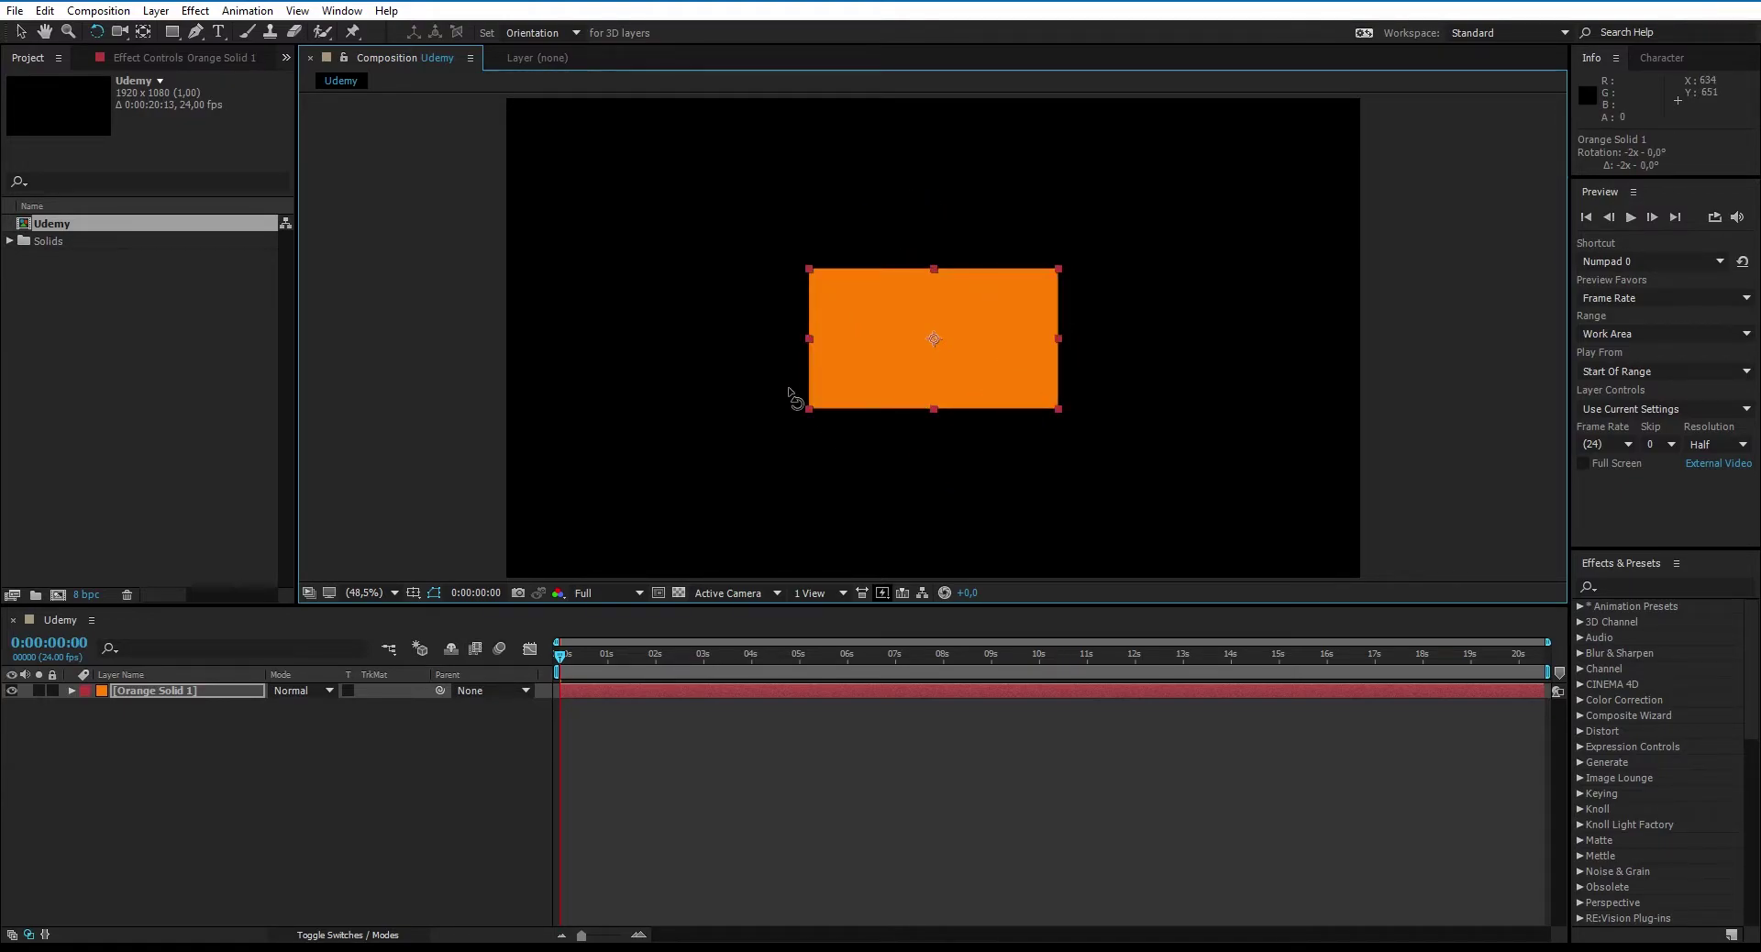
pyautogui.click(346, 818)
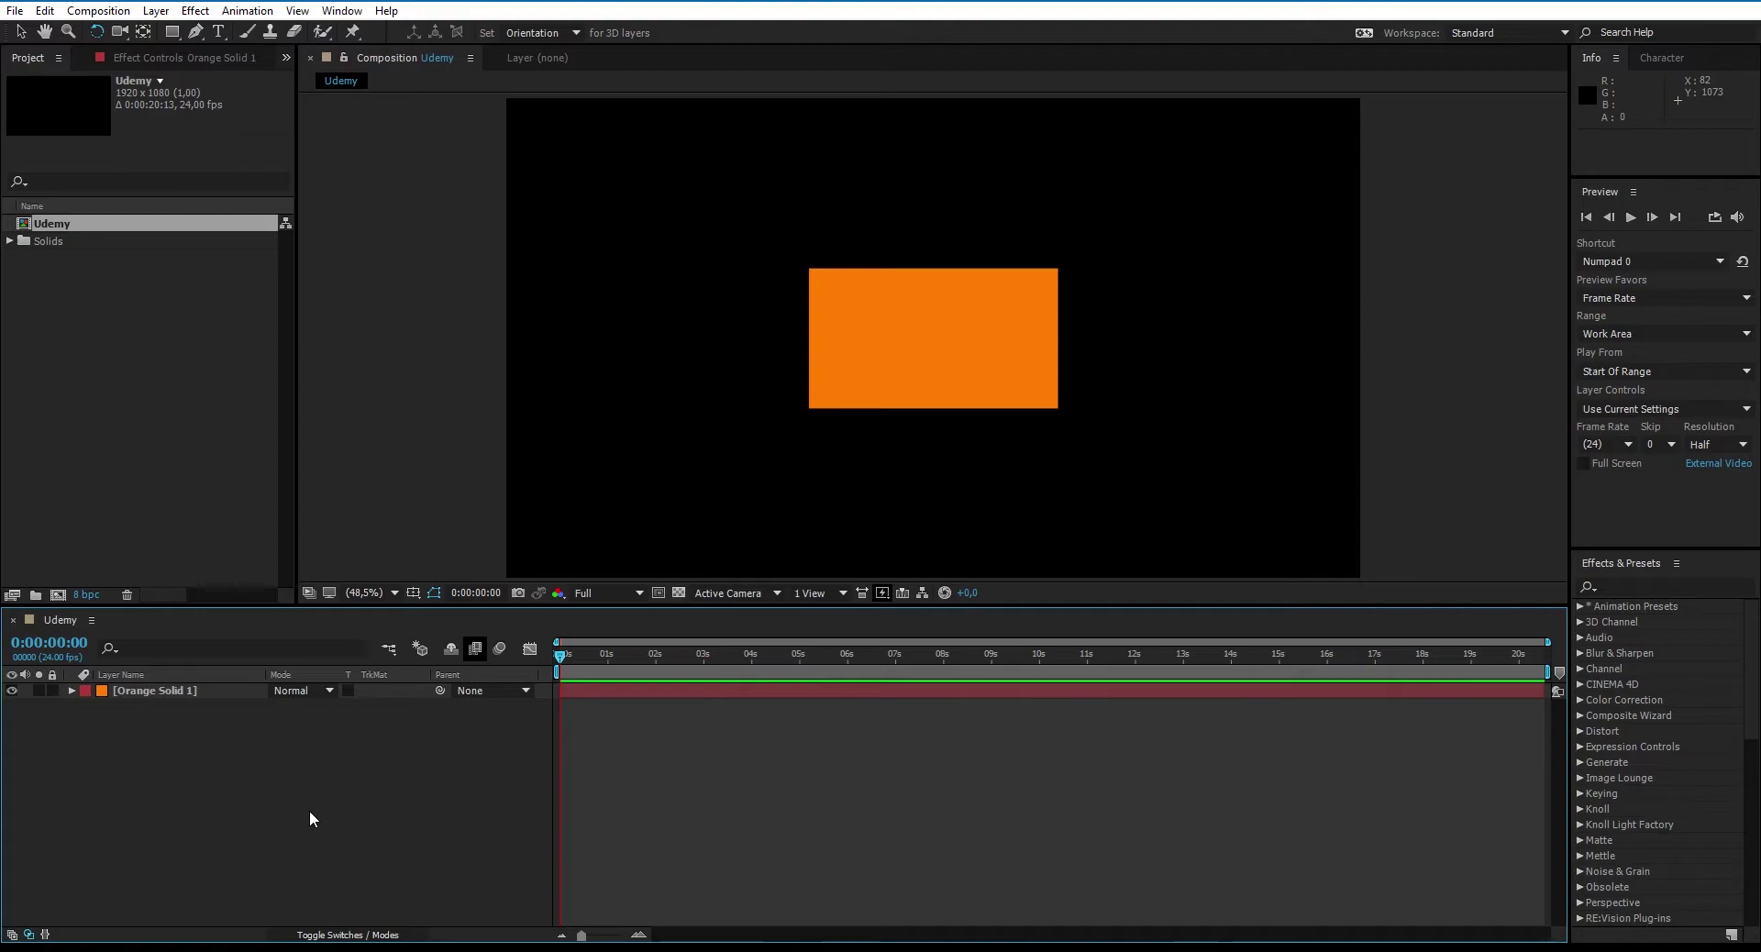
# Step: Duplicate the orange solid layer, paste another copy of it, and undo the added layers
pyautogui.click(145, 690)
pyautogui.hotkey('ctrl', 'd')
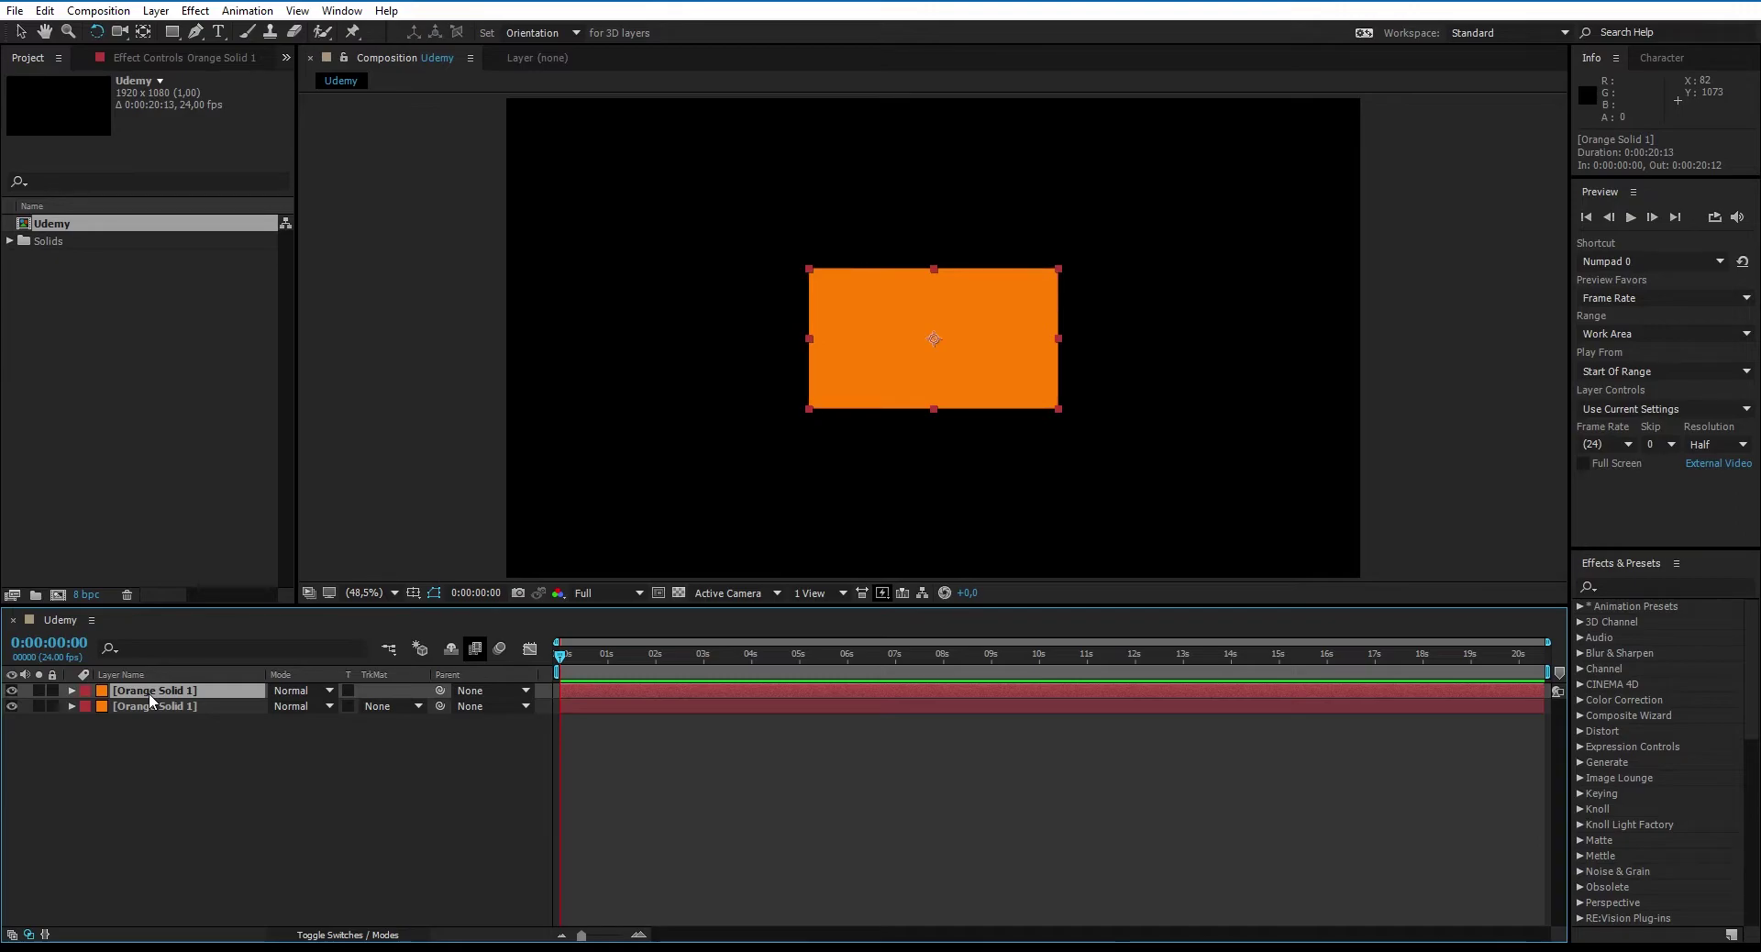
pyautogui.hotkey('ctrl', 'c')
pyautogui.hotkey('ctrl', 'v')
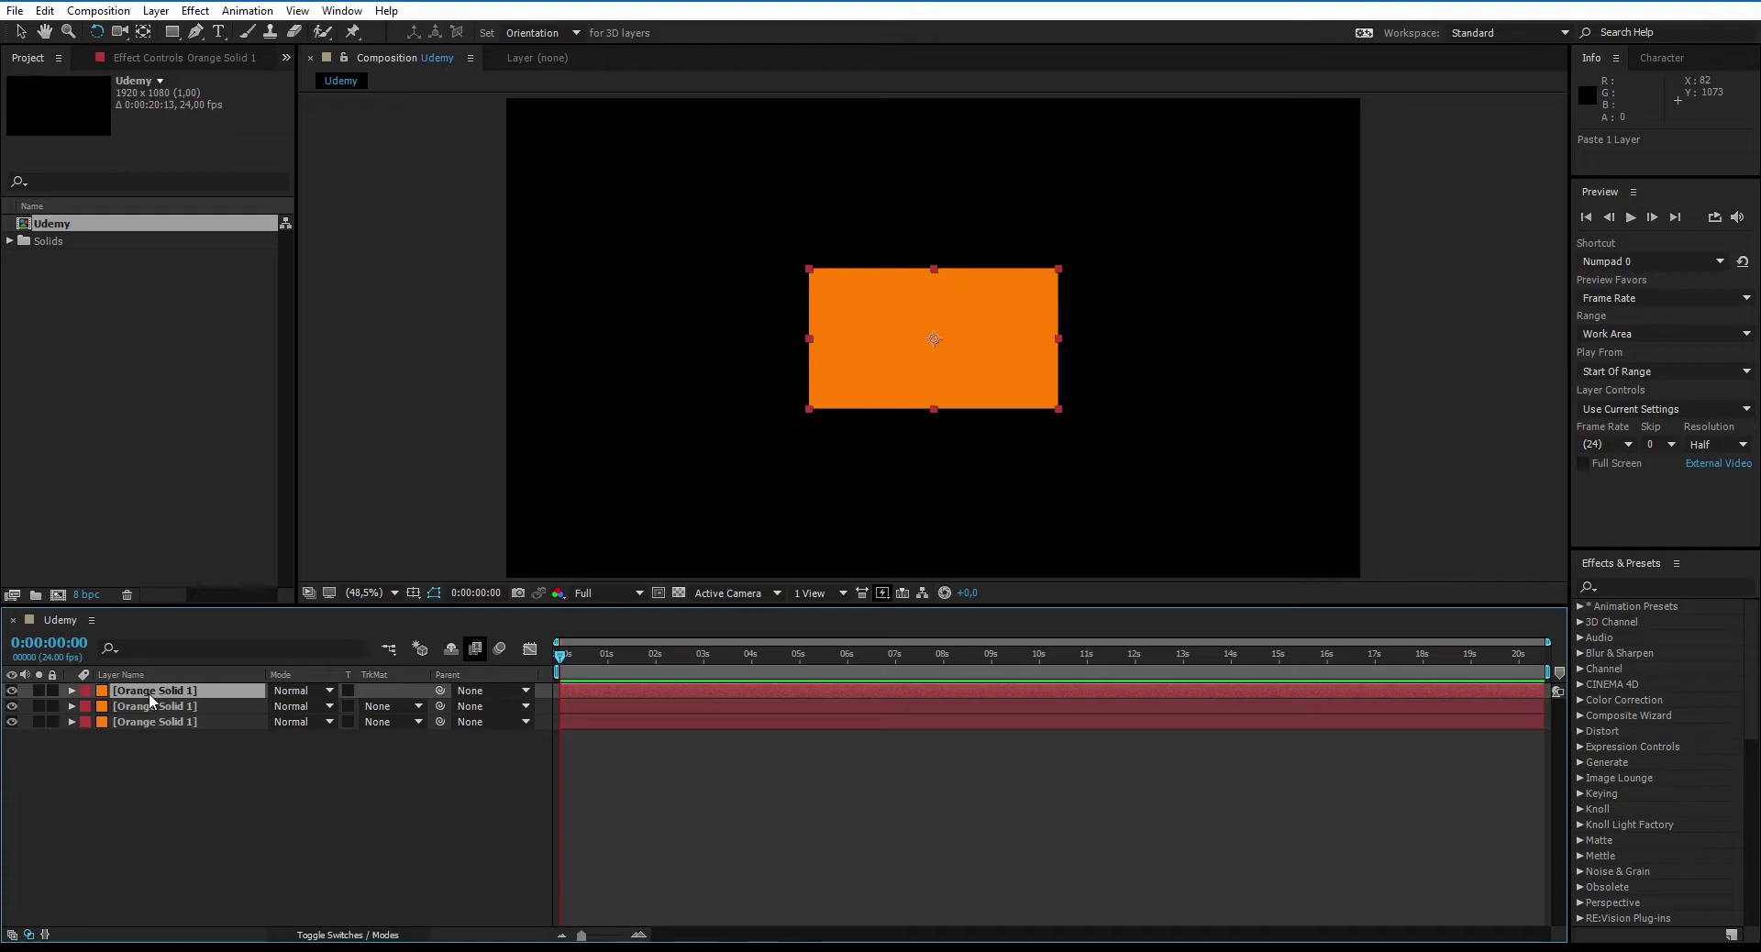
pyautogui.hotkey('ctrl', 'z')
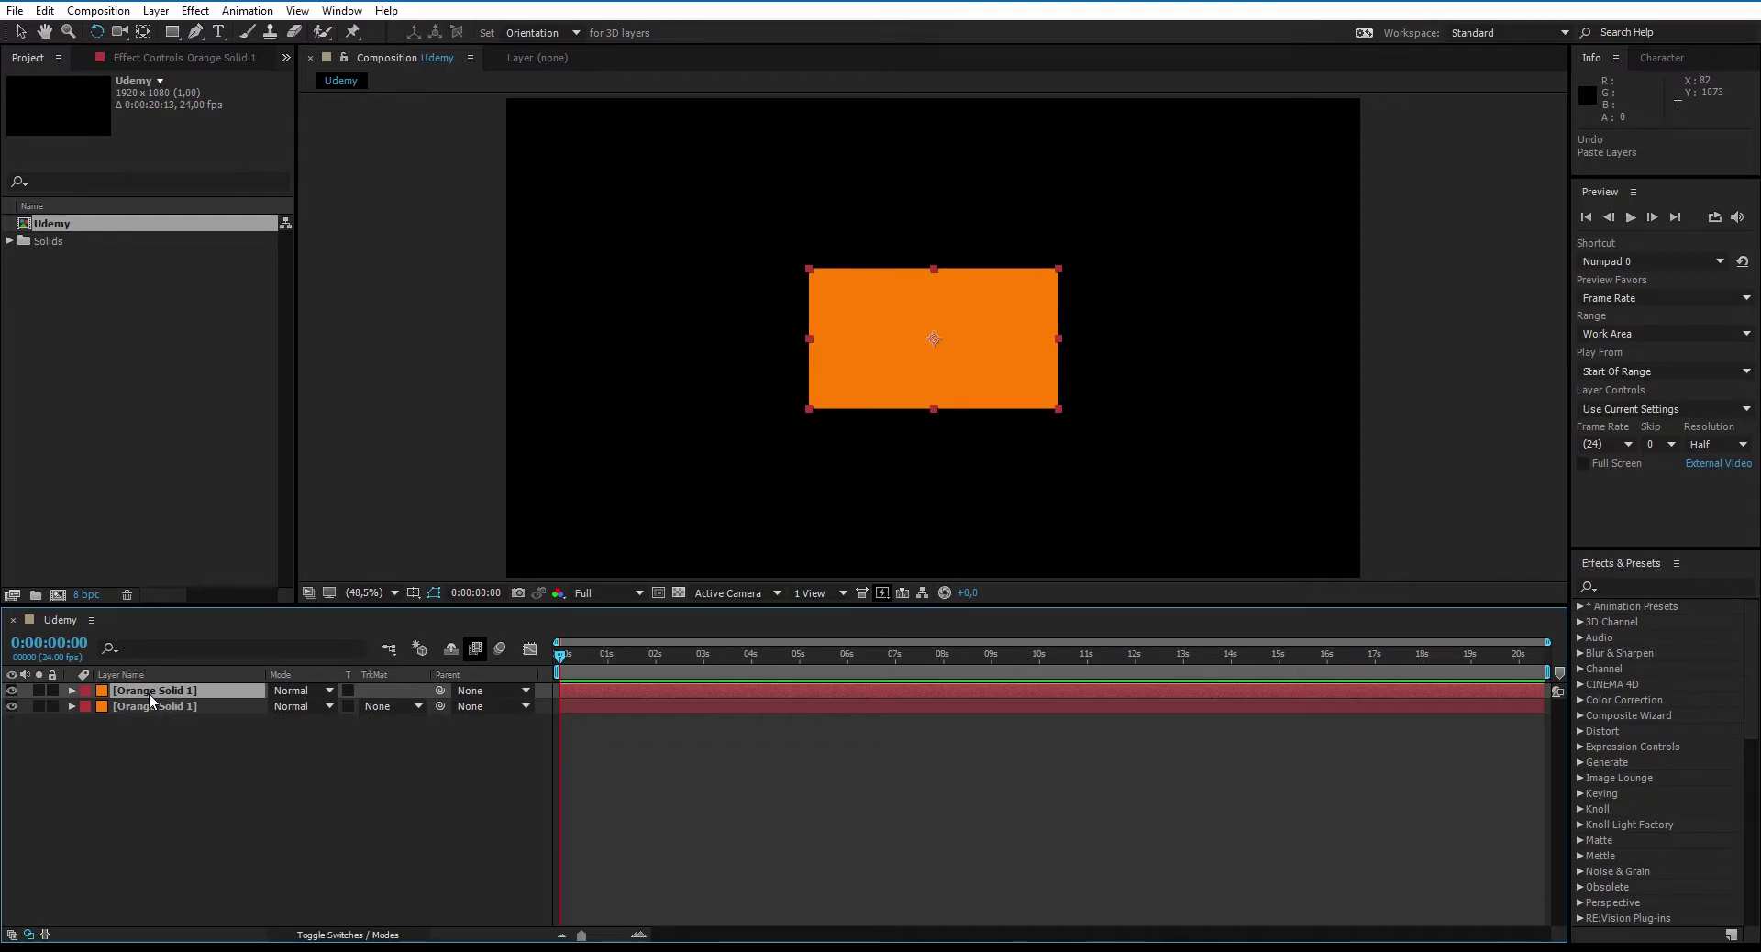
pyautogui.hotkey('ctrl', 'z')
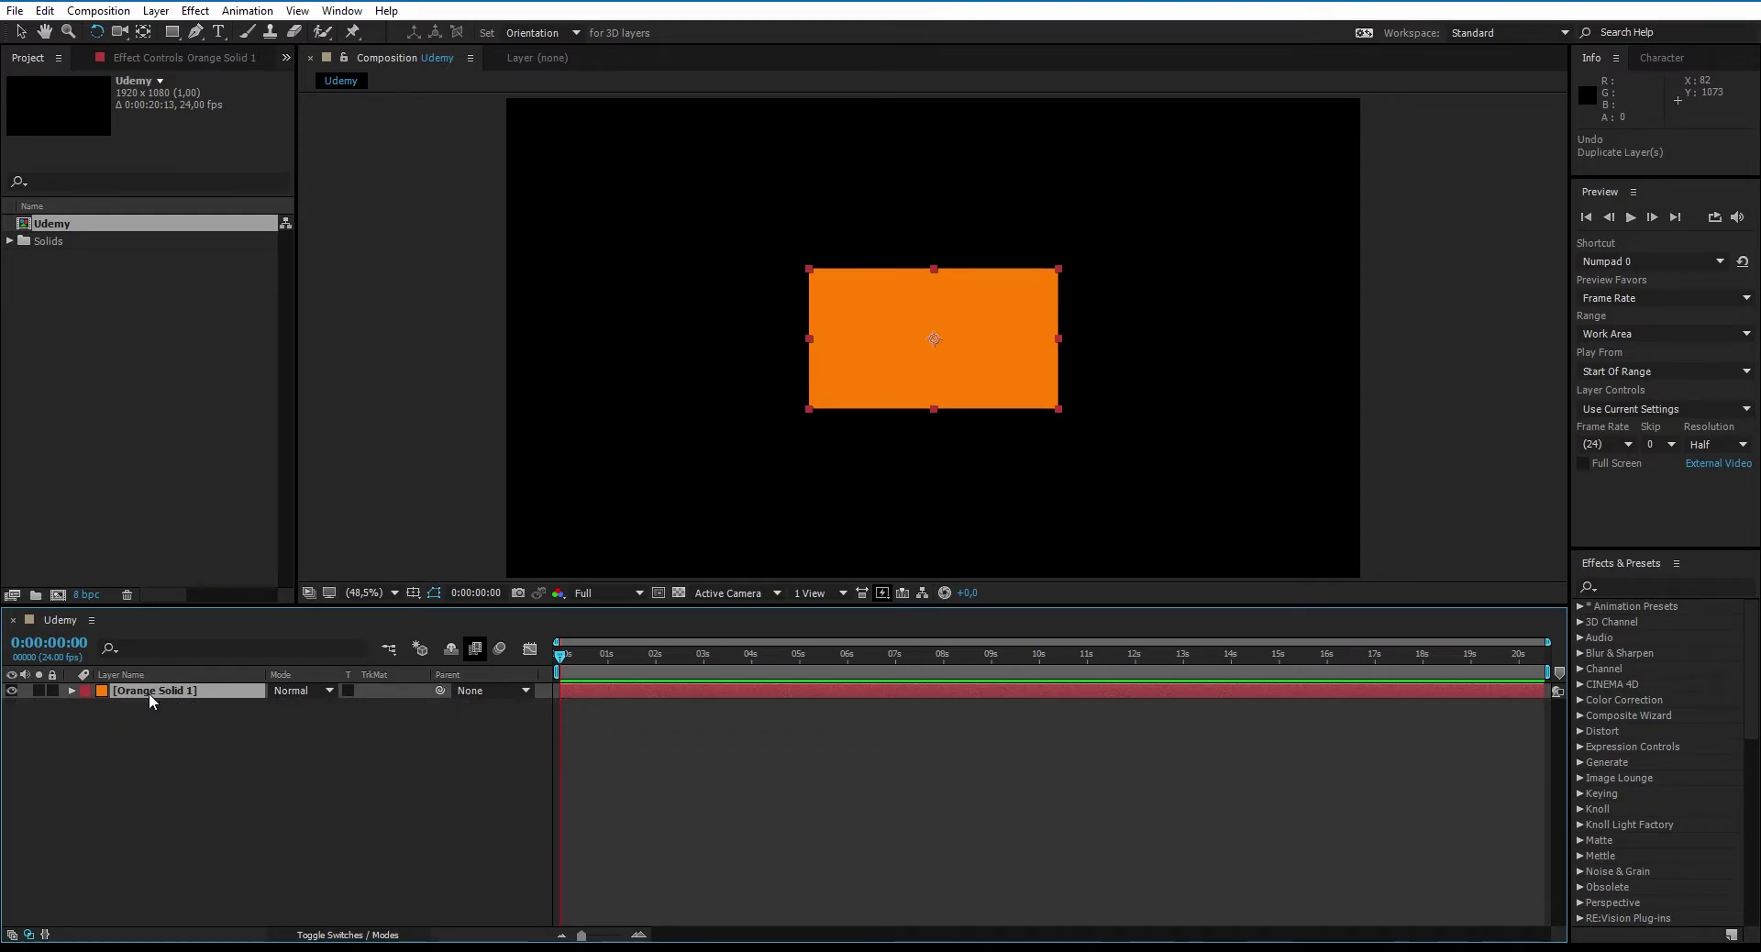
pyautogui.hotkey('ctrl', 'z')
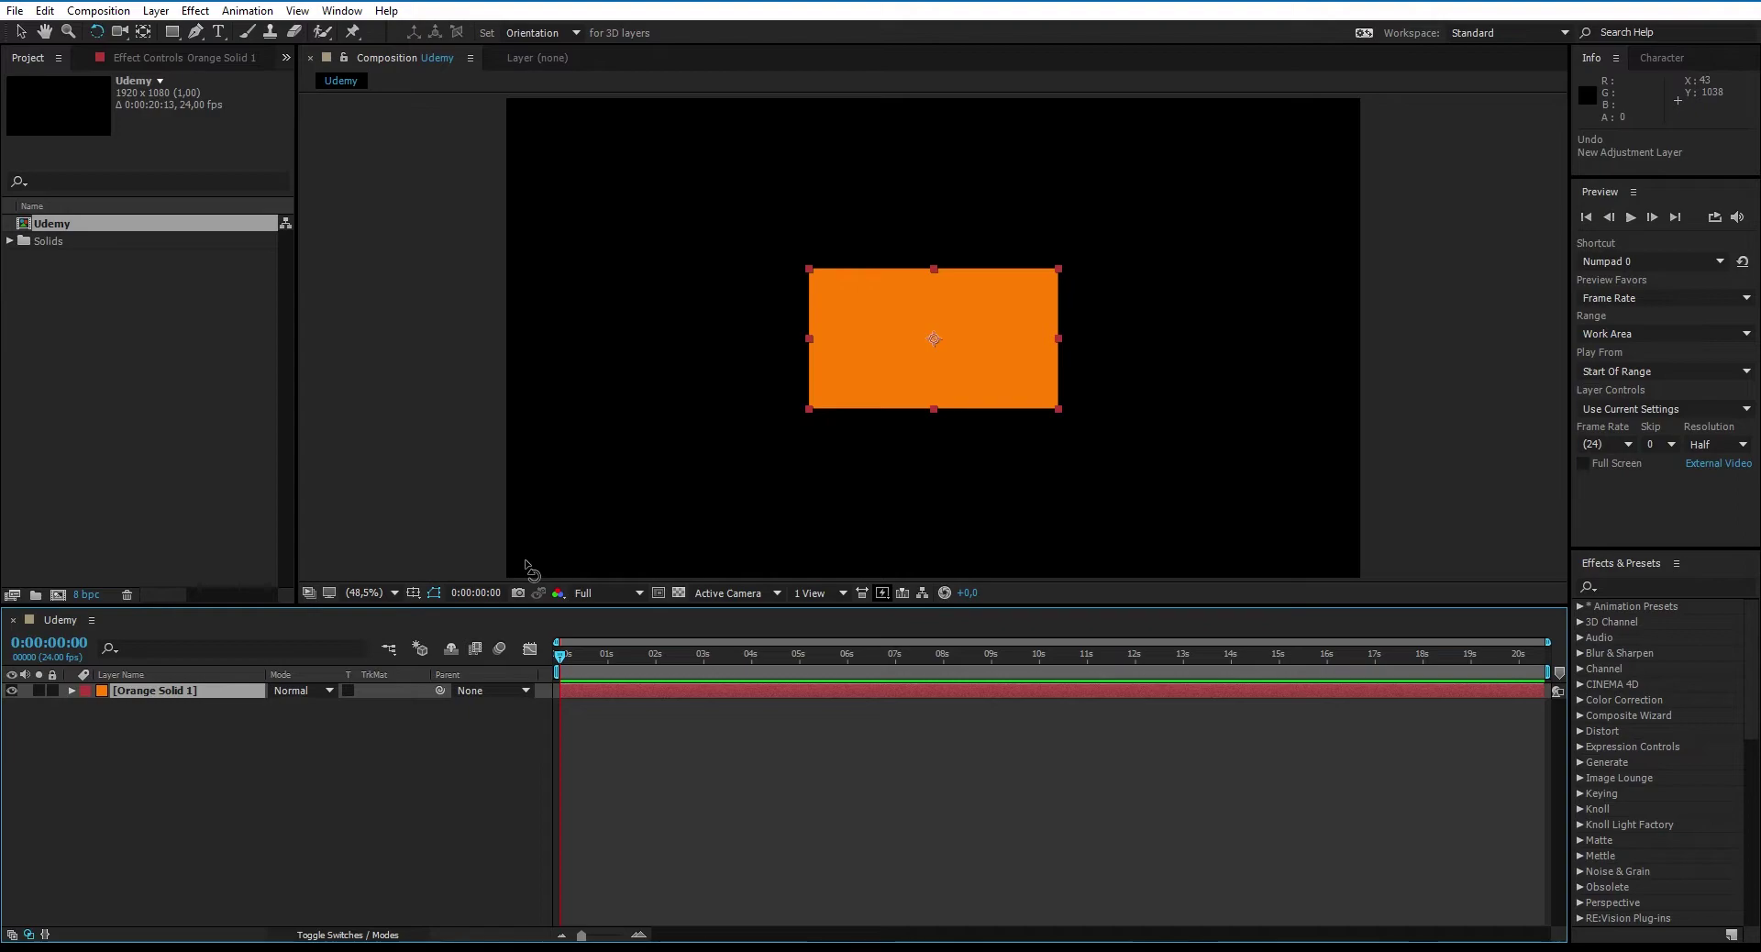
# Step: Duplicate the orange solid and place the two rectangles side by side, the left one at about 393, 427
pyautogui.hotkey('ctrl', 'd')
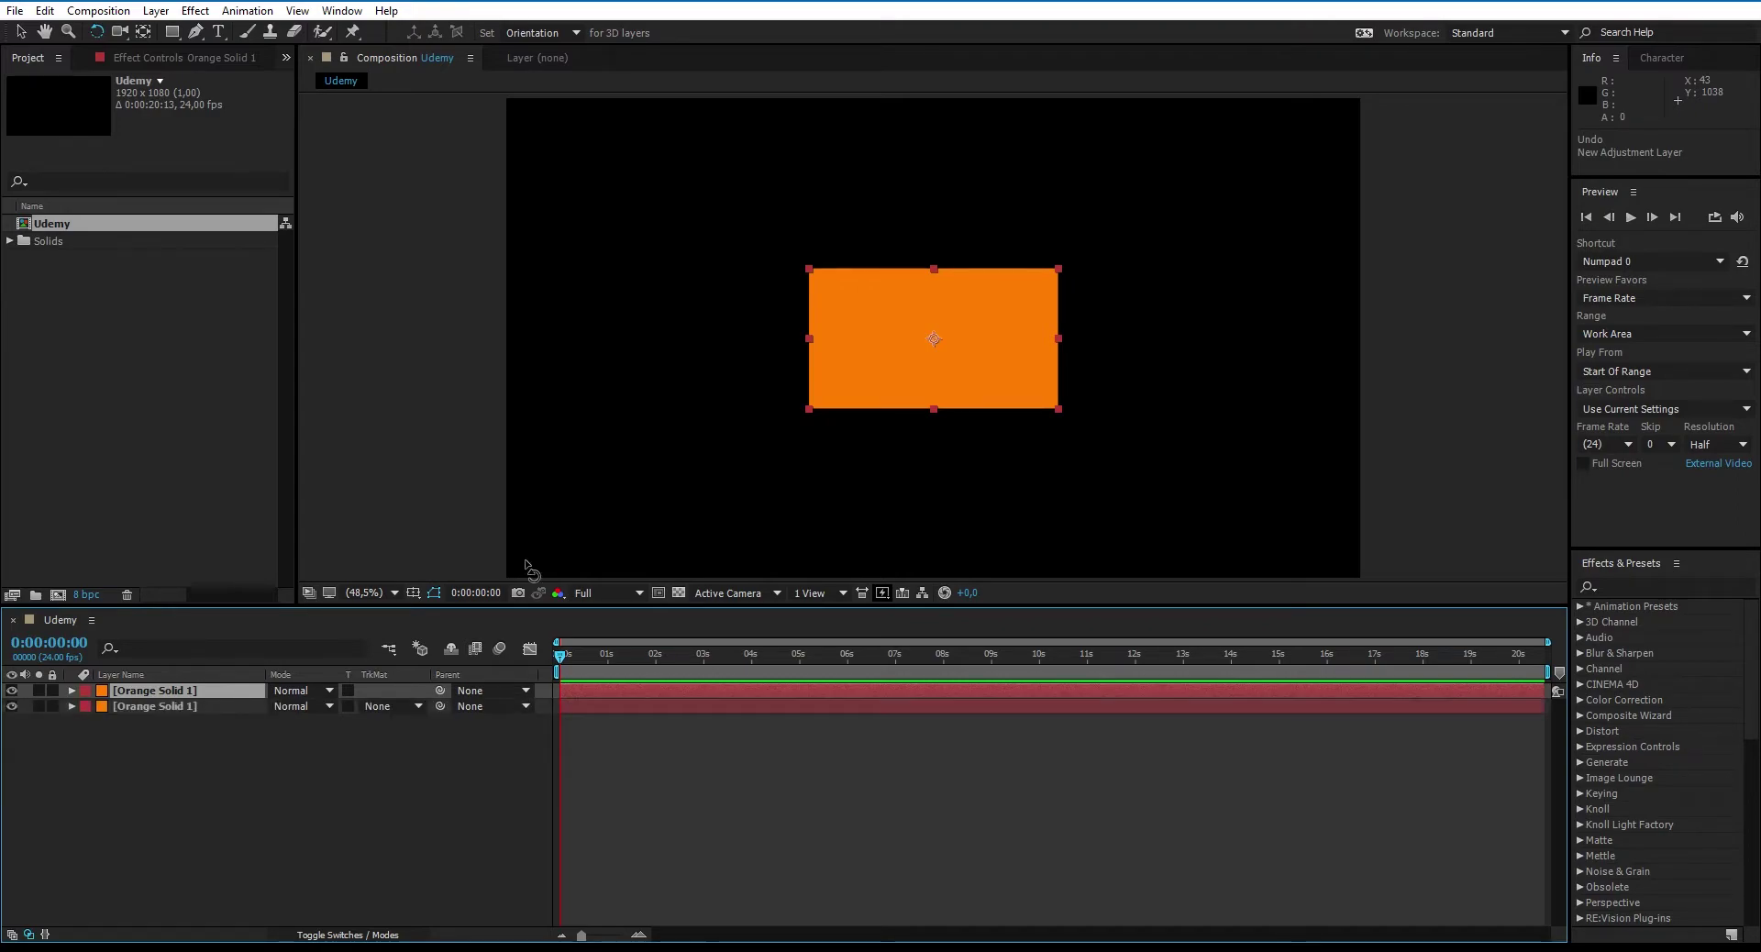
pyautogui.press('v')
pyautogui.click(898, 379)
pyautogui.moveTo(897, 379); pyautogui.dragTo(1153, 322)
pyautogui.moveTo(688, 311); pyautogui.dragTo(673, 151)
pyautogui.moveTo(672, 249); pyautogui.dragTo(692, 316)
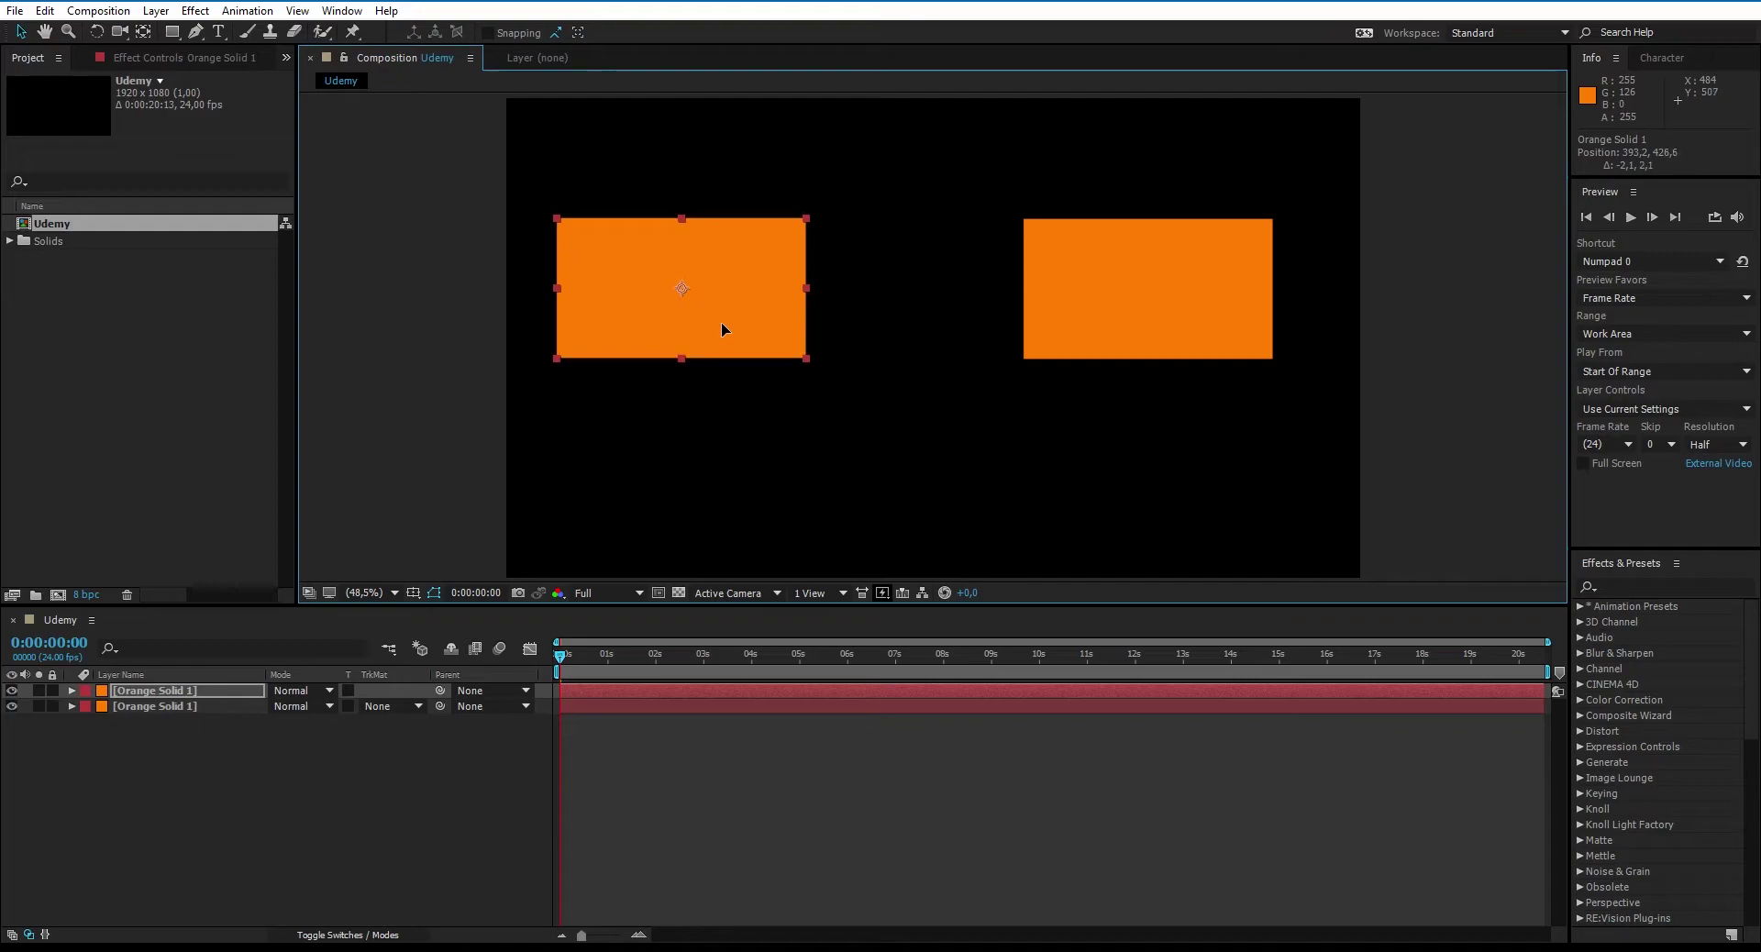
pyautogui.click(433, 544)
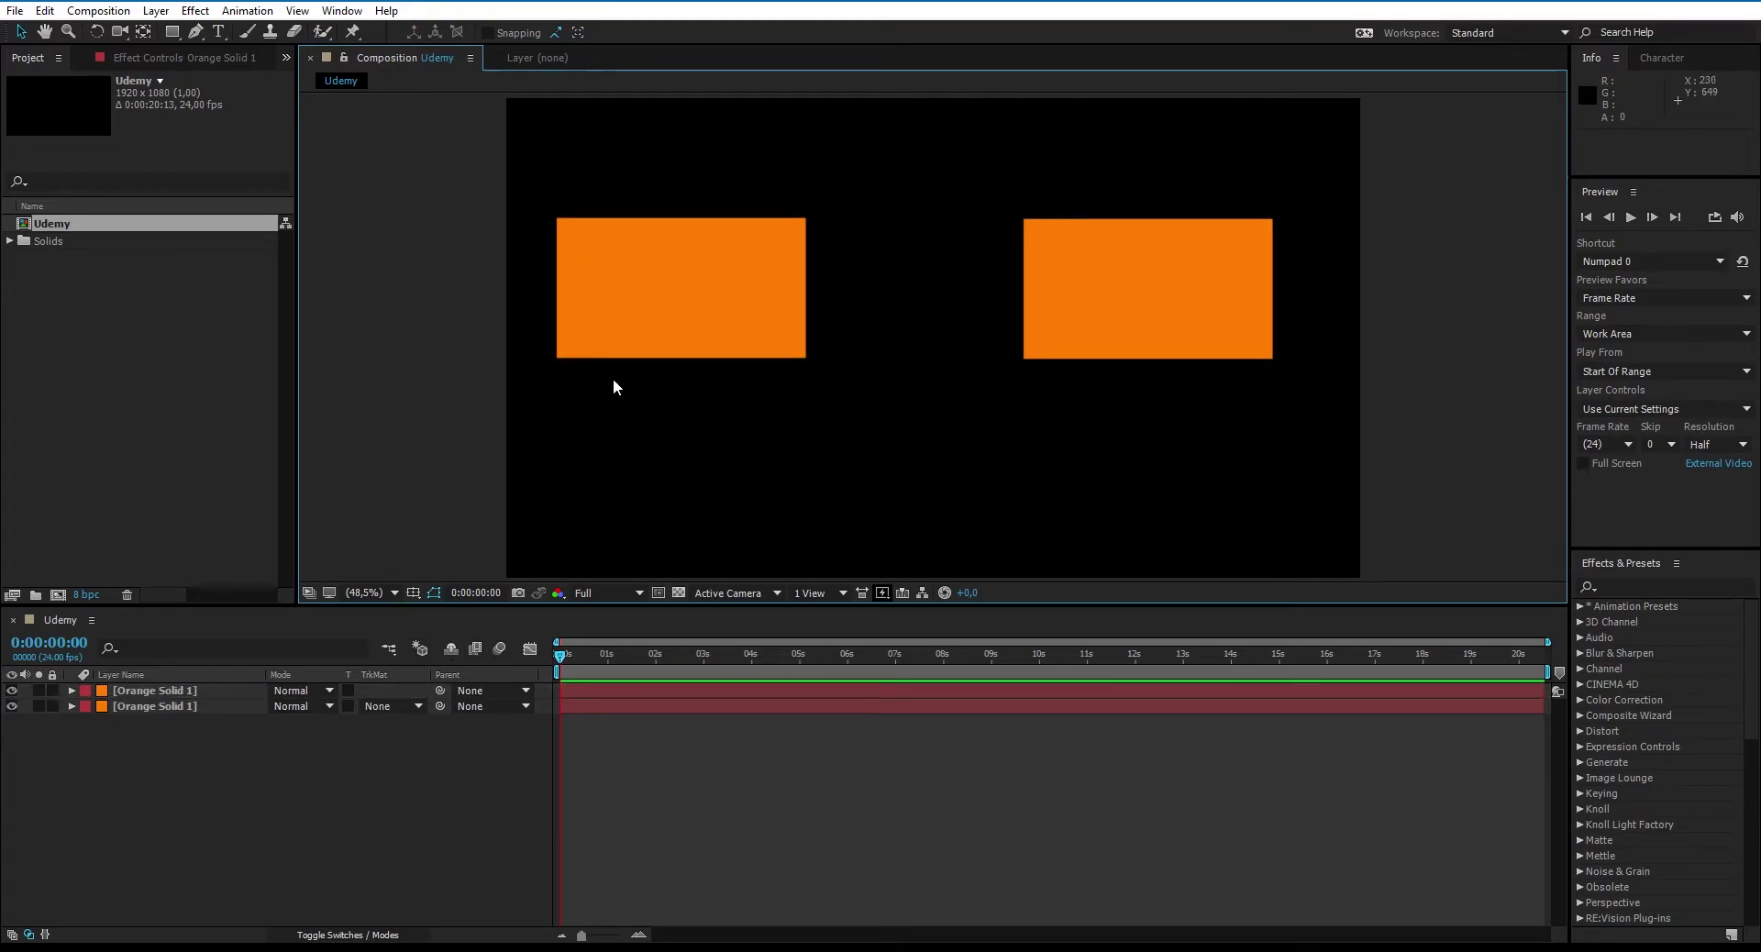
# Step: Select both orange solid layers together in the timeline, repeating the selection in different ways
pyautogui.moveTo(147, 772); pyautogui.dragTo(223, 653)
pyautogui.moveTo(191, 784); pyautogui.dragTo(223, 653)
pyautogui.click(251, 863)
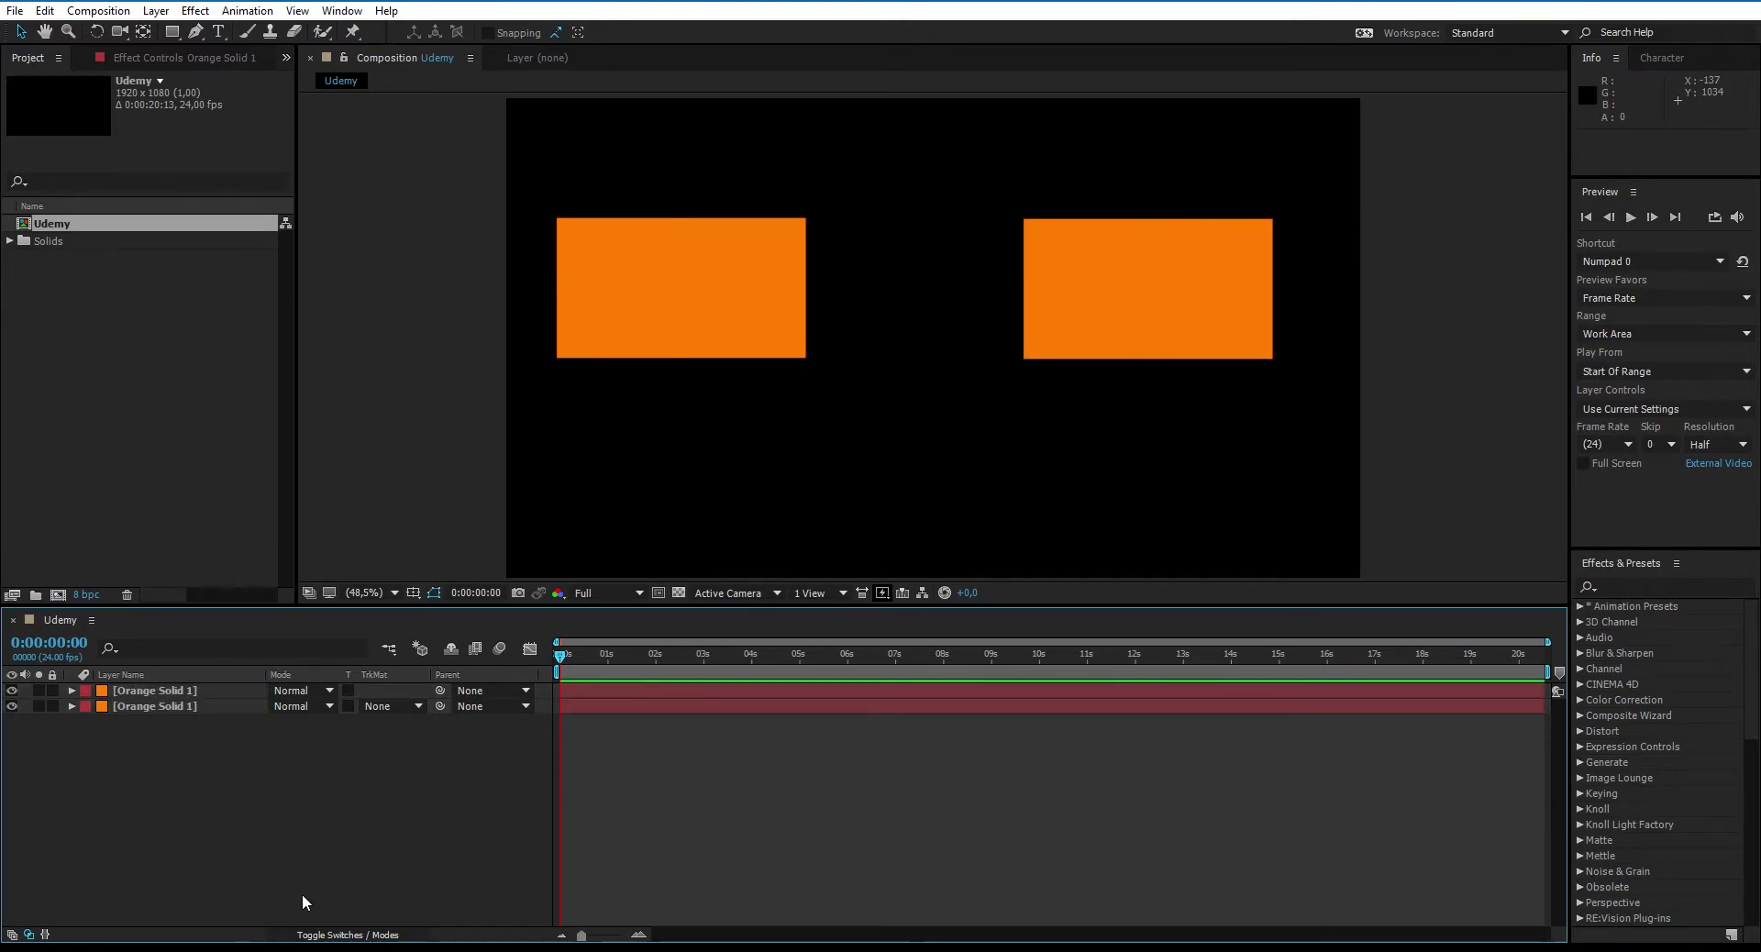
pyautogui.hotkey('ctrl', 'a')
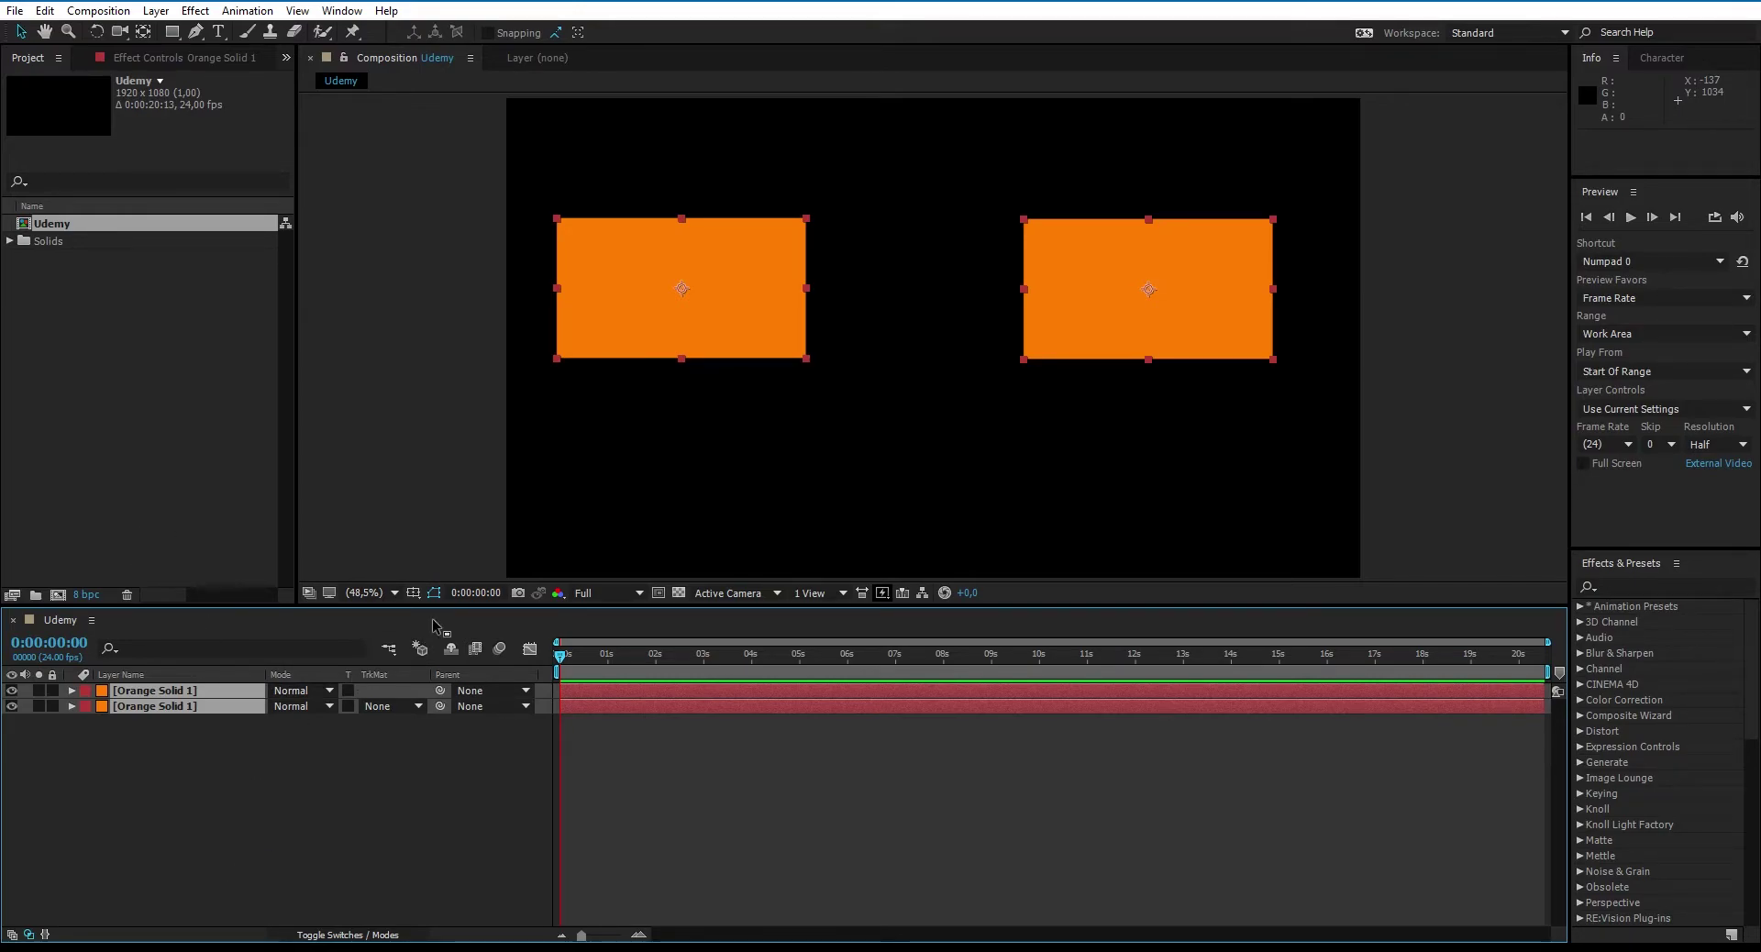
pyautogui.click(329, 799)
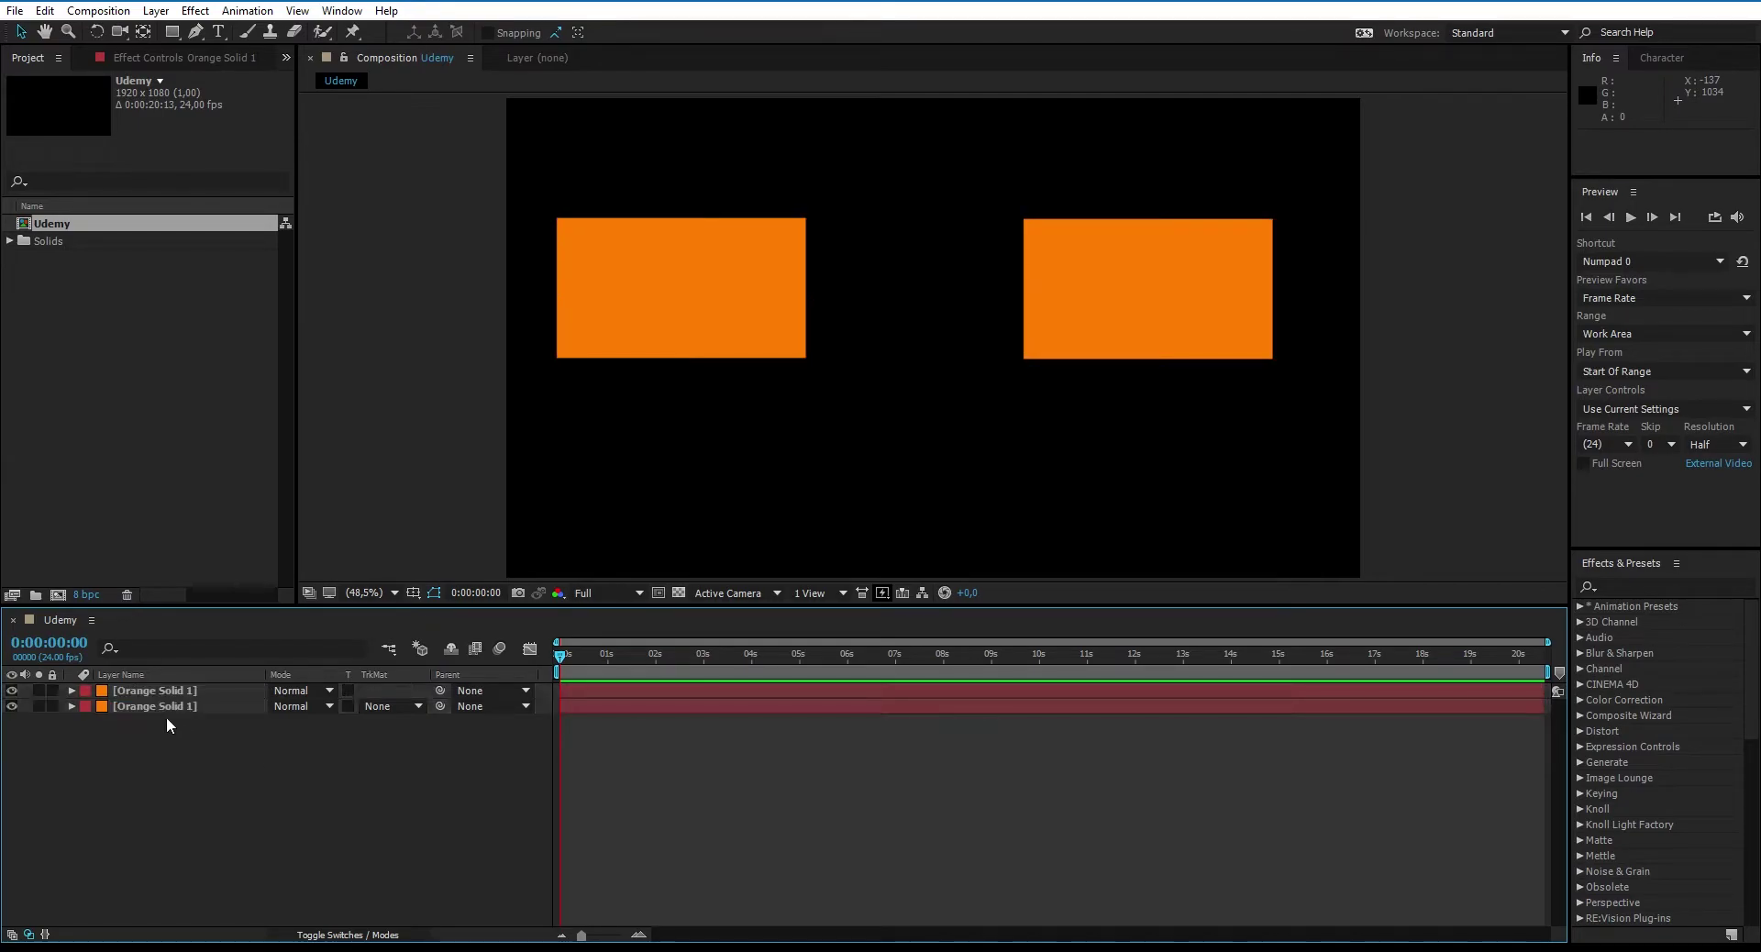
pyautogui.click(180, 708)
pyautogui.keyDown('shift'); pyautogui.click(195, 690); pyautogui.keyUp('shift')
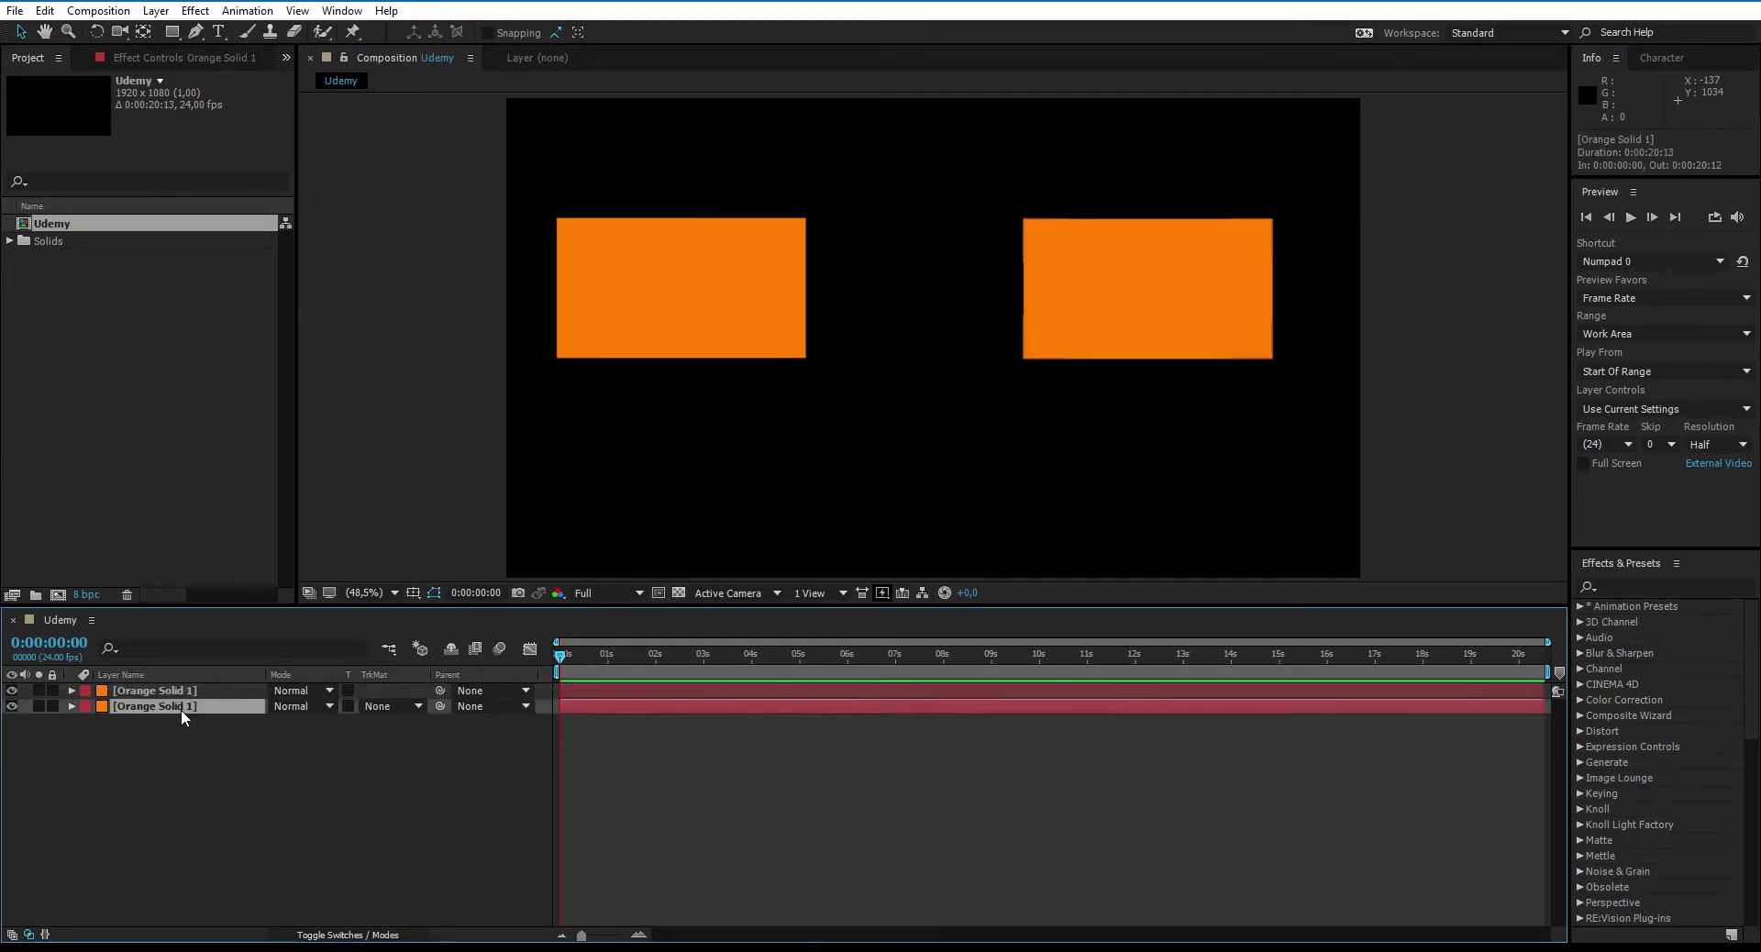
# Step: Select both orange rectangles in the composition view and again as timeline layers, and clear the selection
pyautogui.click(747, 466)
pyautogui.click(692, 313)
pyautogui.keyDown('shift'); pyautogui.click(1168, 305); pyautogui.keyUp('shift')
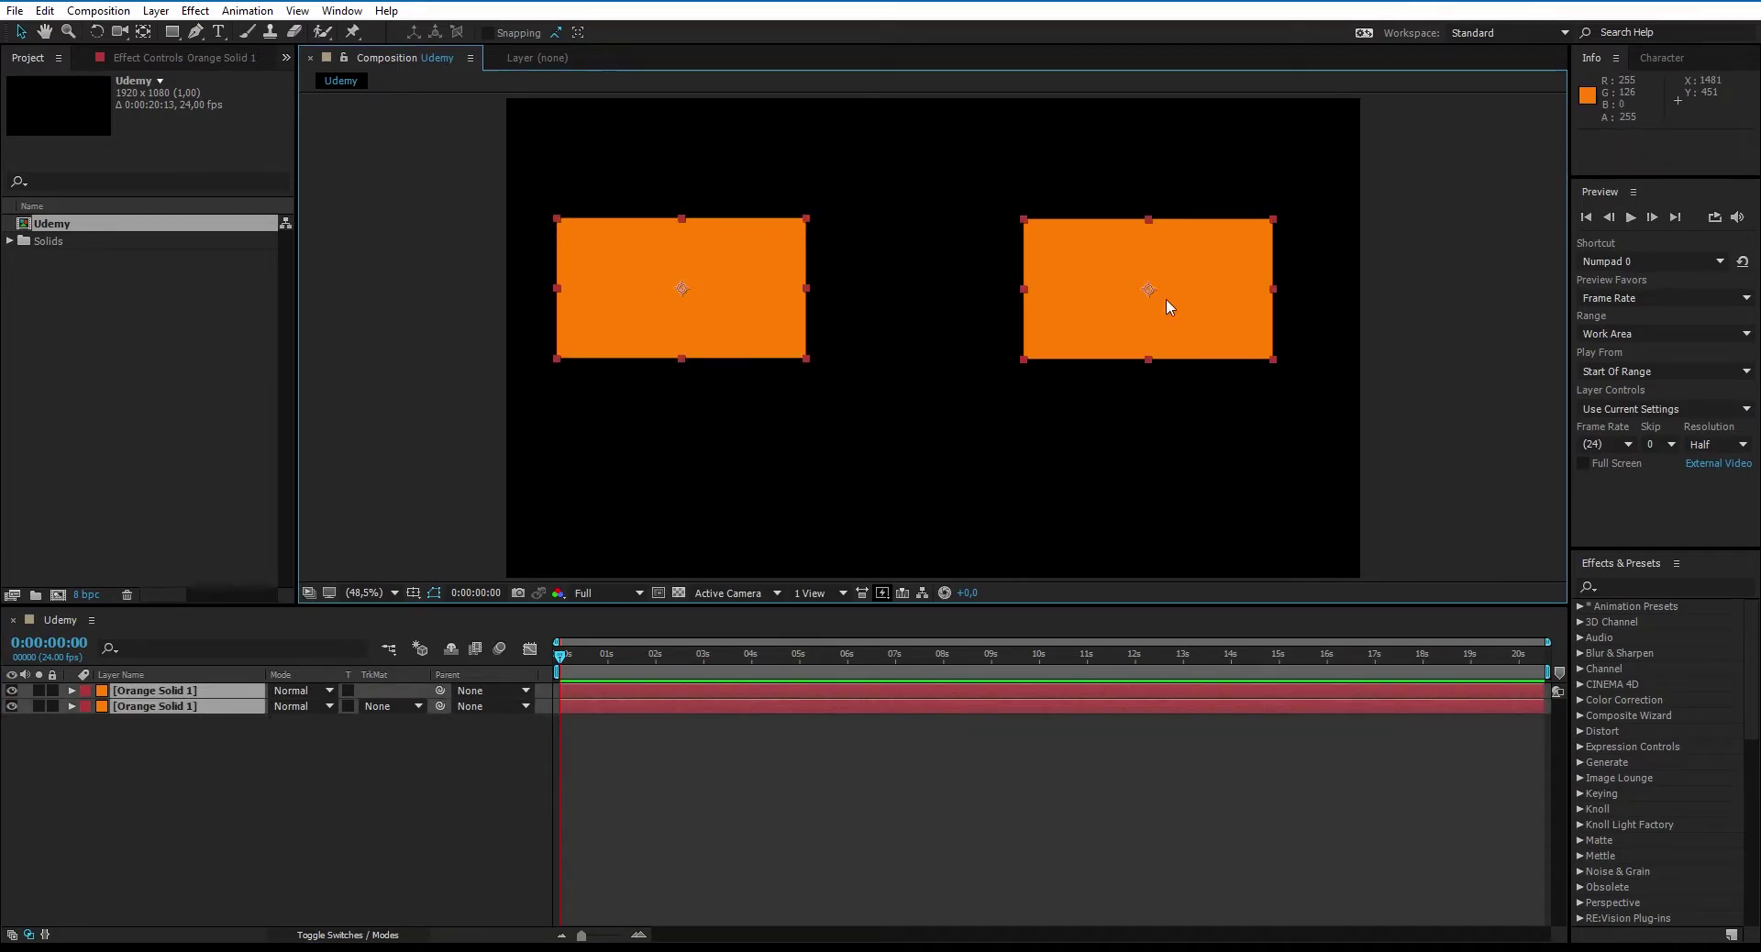
pyautogui.click(665, 458)
pyautogui.click(156, 707)
pyautogui.keyDown('shift'); pyautogui.click(156, 691); pyautogui.keyUp('shift')
pyautogui.click(746, 452)
# Step: Select the orange solids individually and together, combining picks in the composition view and the layer list
pyautogui.click(696, 271)
pyautogui.keyDown('shift'); pyautogui.click(1104, 291); pyautogui.keyUp('shift')
pyautogui.keyDown('shift'); pyautogui.click(1104, 294); pyautogui.keyUp('shift')
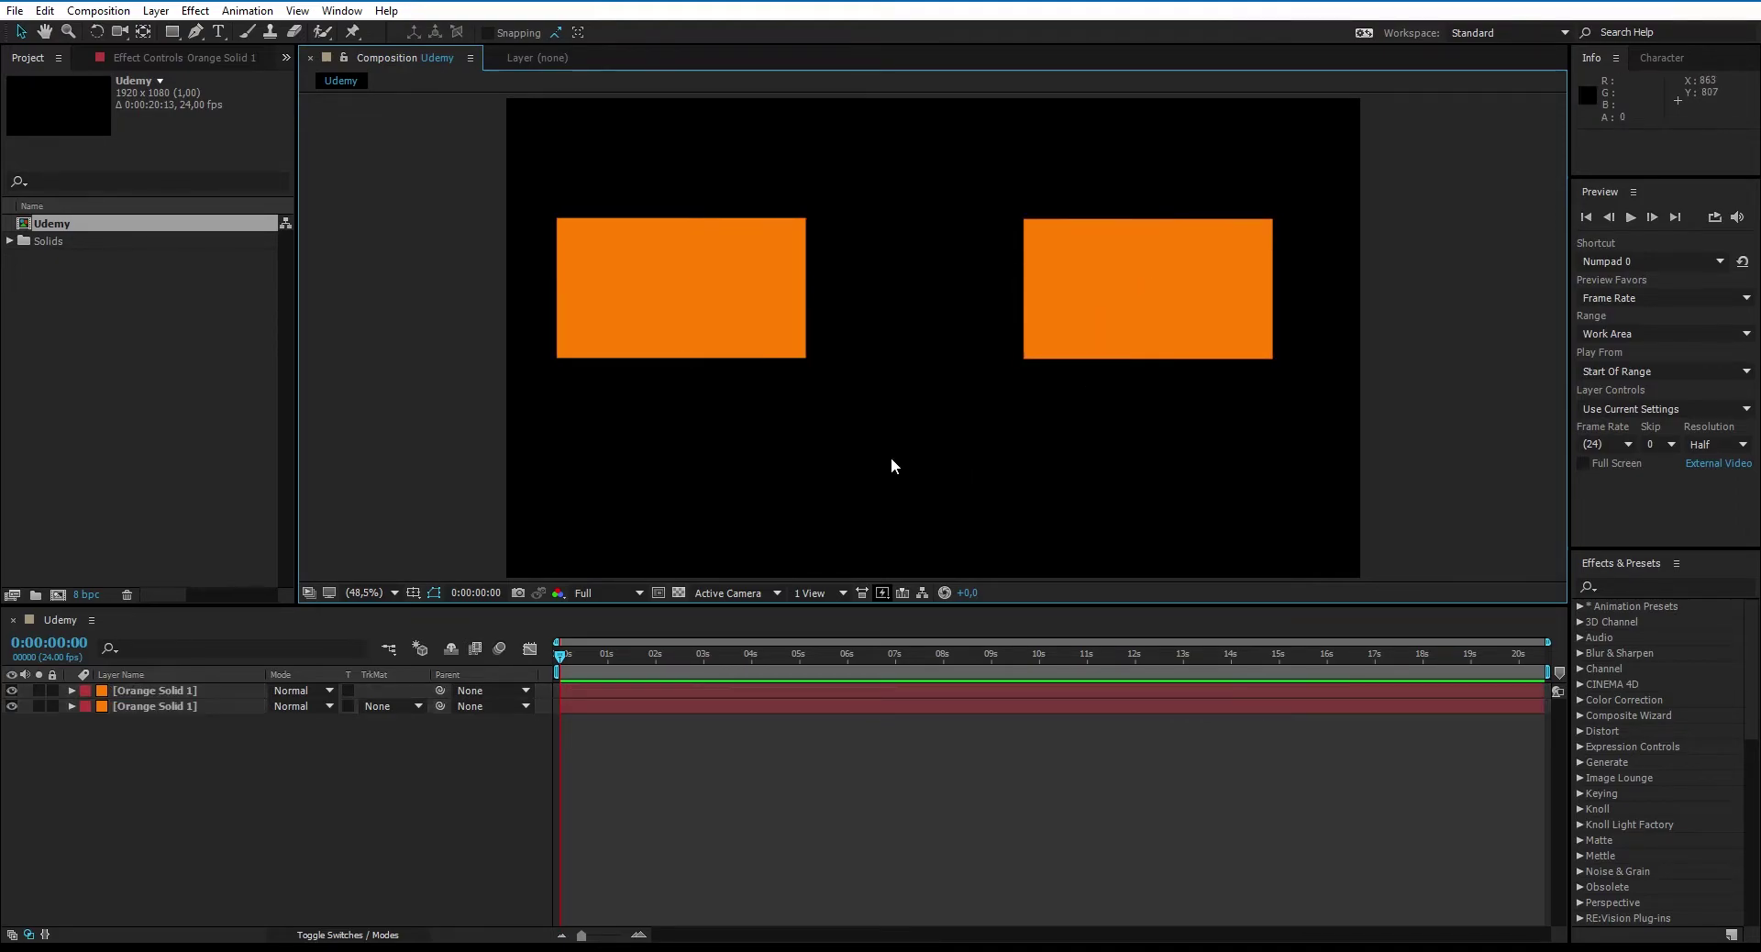
pyautogui.click(1149, 277)
pyautogui.click(734, 298)
pyautogui.click(1147, 280)
pyautogui.keyDown('shift'); pyautogui.click(167, 693); pyautogui.keyUp('shift')
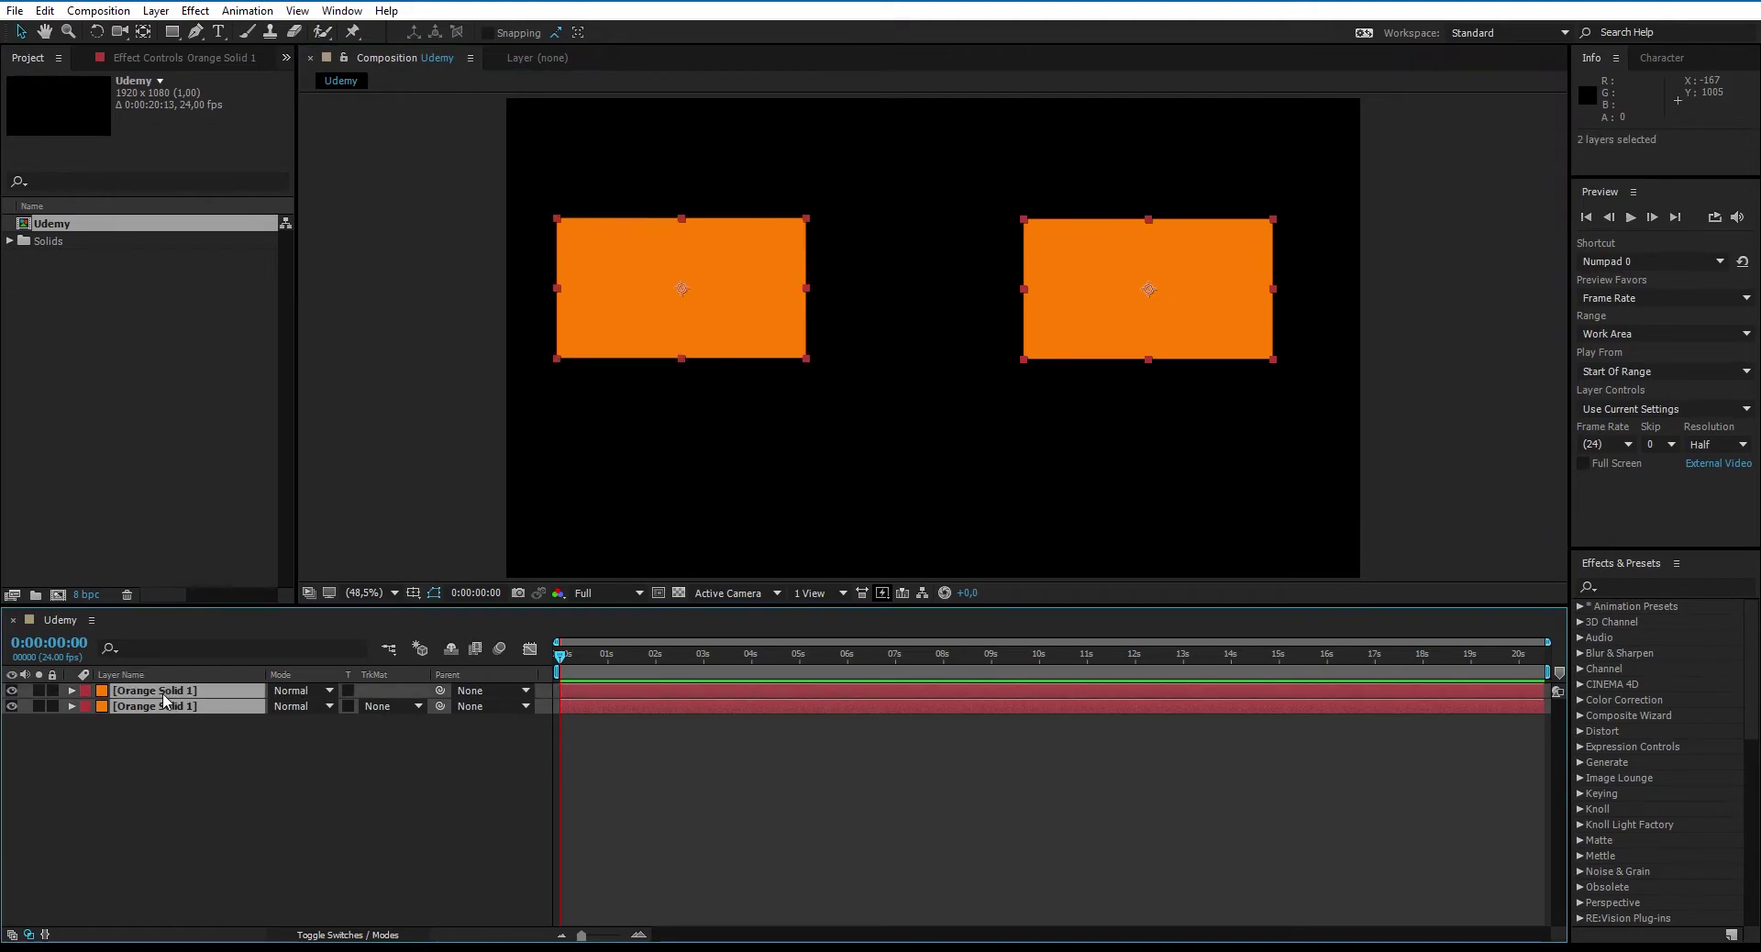
pyautogui.click(164, 734)
pyautogui.click(161, 709)
pyautogui.keyDown('shift'); pyautogui.click(159, 694); pyautogui.keyUp('shift')
pyautogui.rightClick(163, 787)
pyautogui.moveTo(251, 615)
pyautogui.click(122, 740)
# Step: Duplicate the right-hand orange solid and move the copy to the lower middle of the frame, at about 892, 895
pyautogui.click(130, 707)
pyautogui.hotkey('ctrl', 'd')
pyautogui.moveTo(1115, 291); pyautogui.dragTo(869, 495)
pyautogui.click(209, 762)
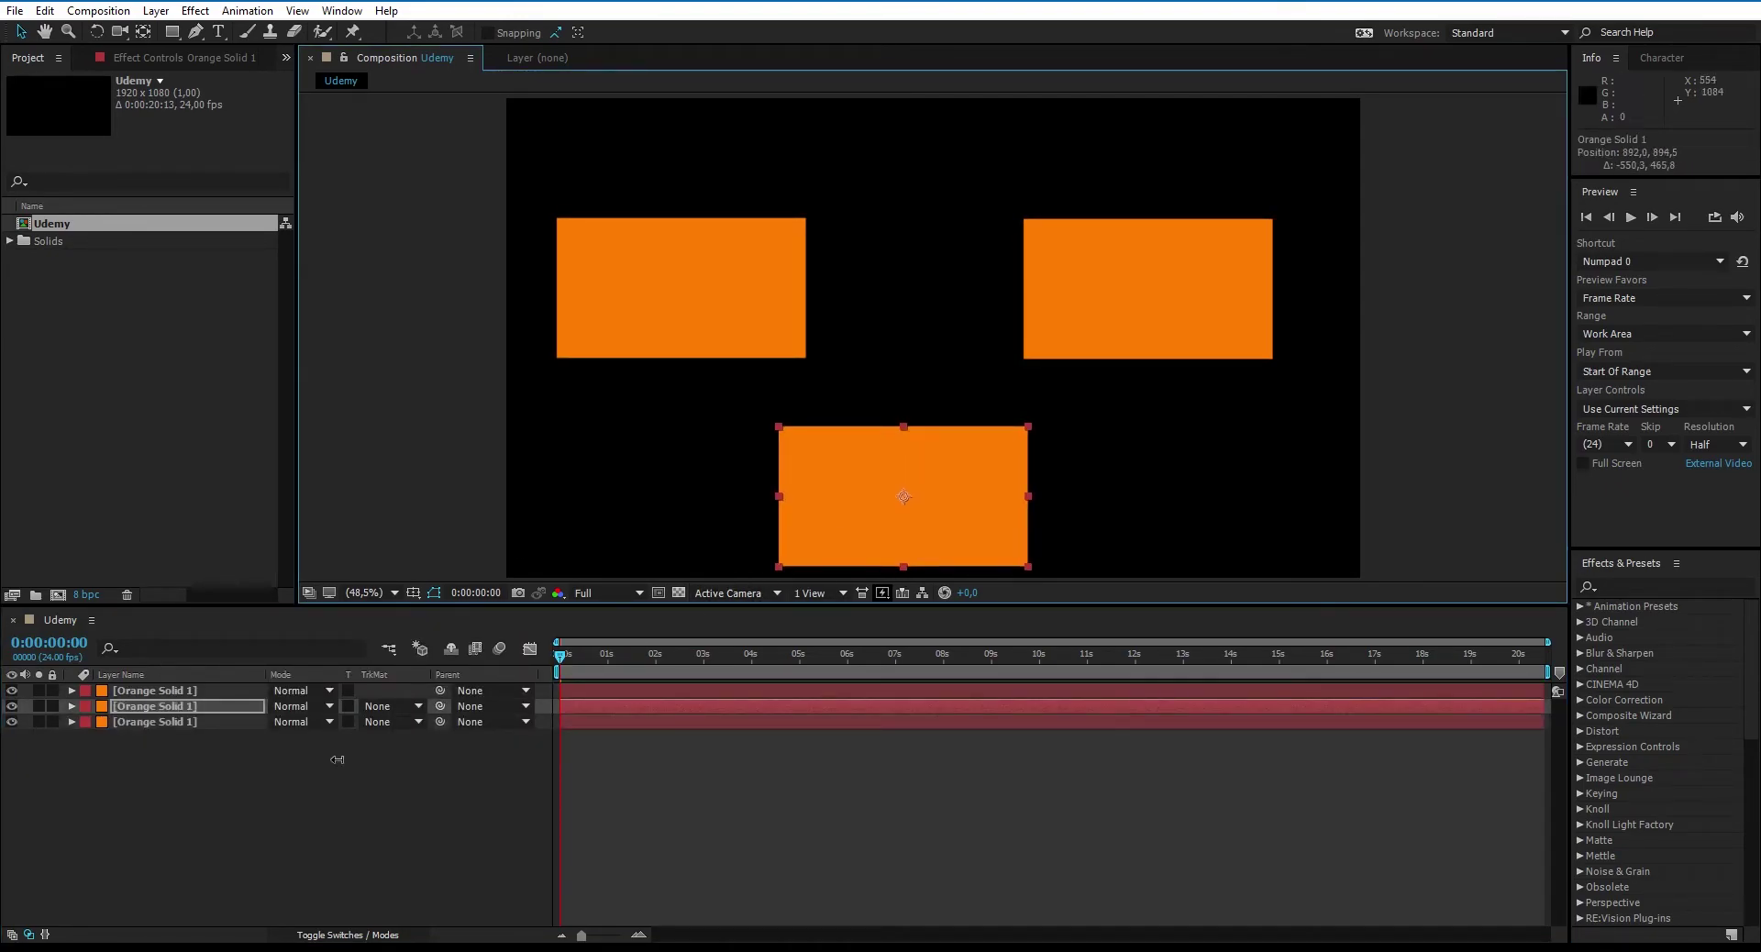
# Step: Select all three orange solid layers together in the timeline, as a range and with a marquee, and deselect them
pyautogui.click(163, 690)
pyautogui.moveTo(168, 770); pyautogui.dragTo(198, 688)
pyautogui.click(180, 766)
pyautogui.click(169, 689)
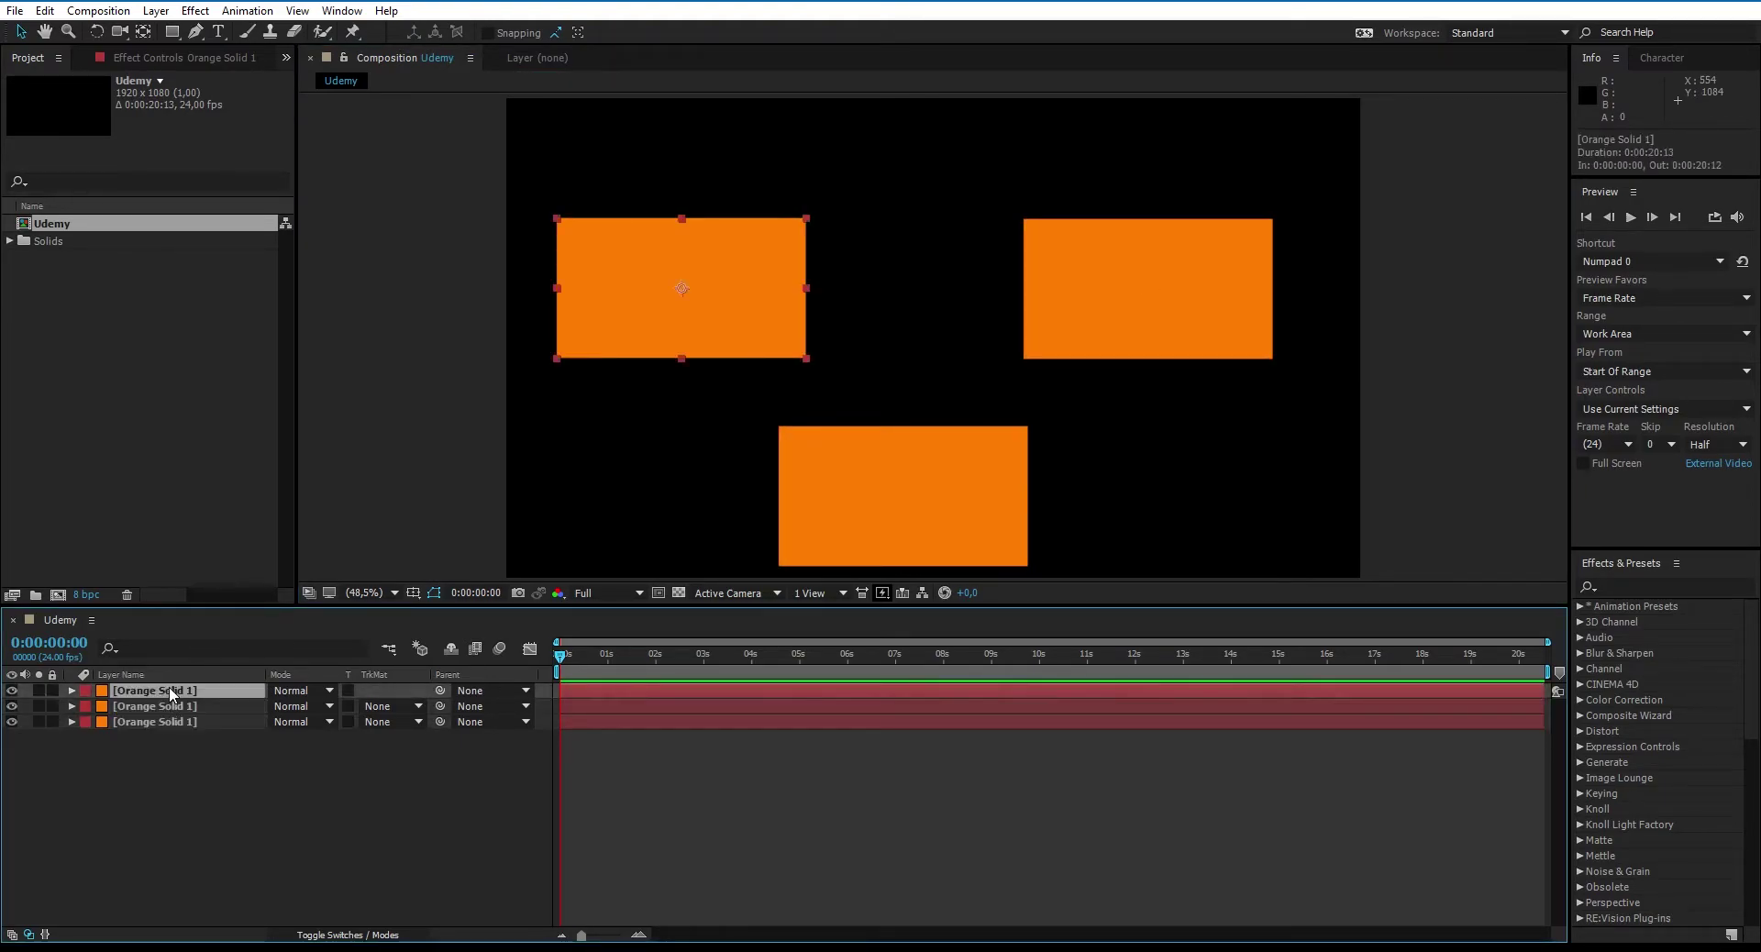
pyautogui.keyDown('shift'); pyautogui.click(171, 724); pyautogui.keyUp('shift')
pyautogui.click(189, 740)
pyautogui.click(183, 728)
pyautogui.keyDown('shift'); pyautogui.click(176, 686); pyautogui.keyUp('shift')
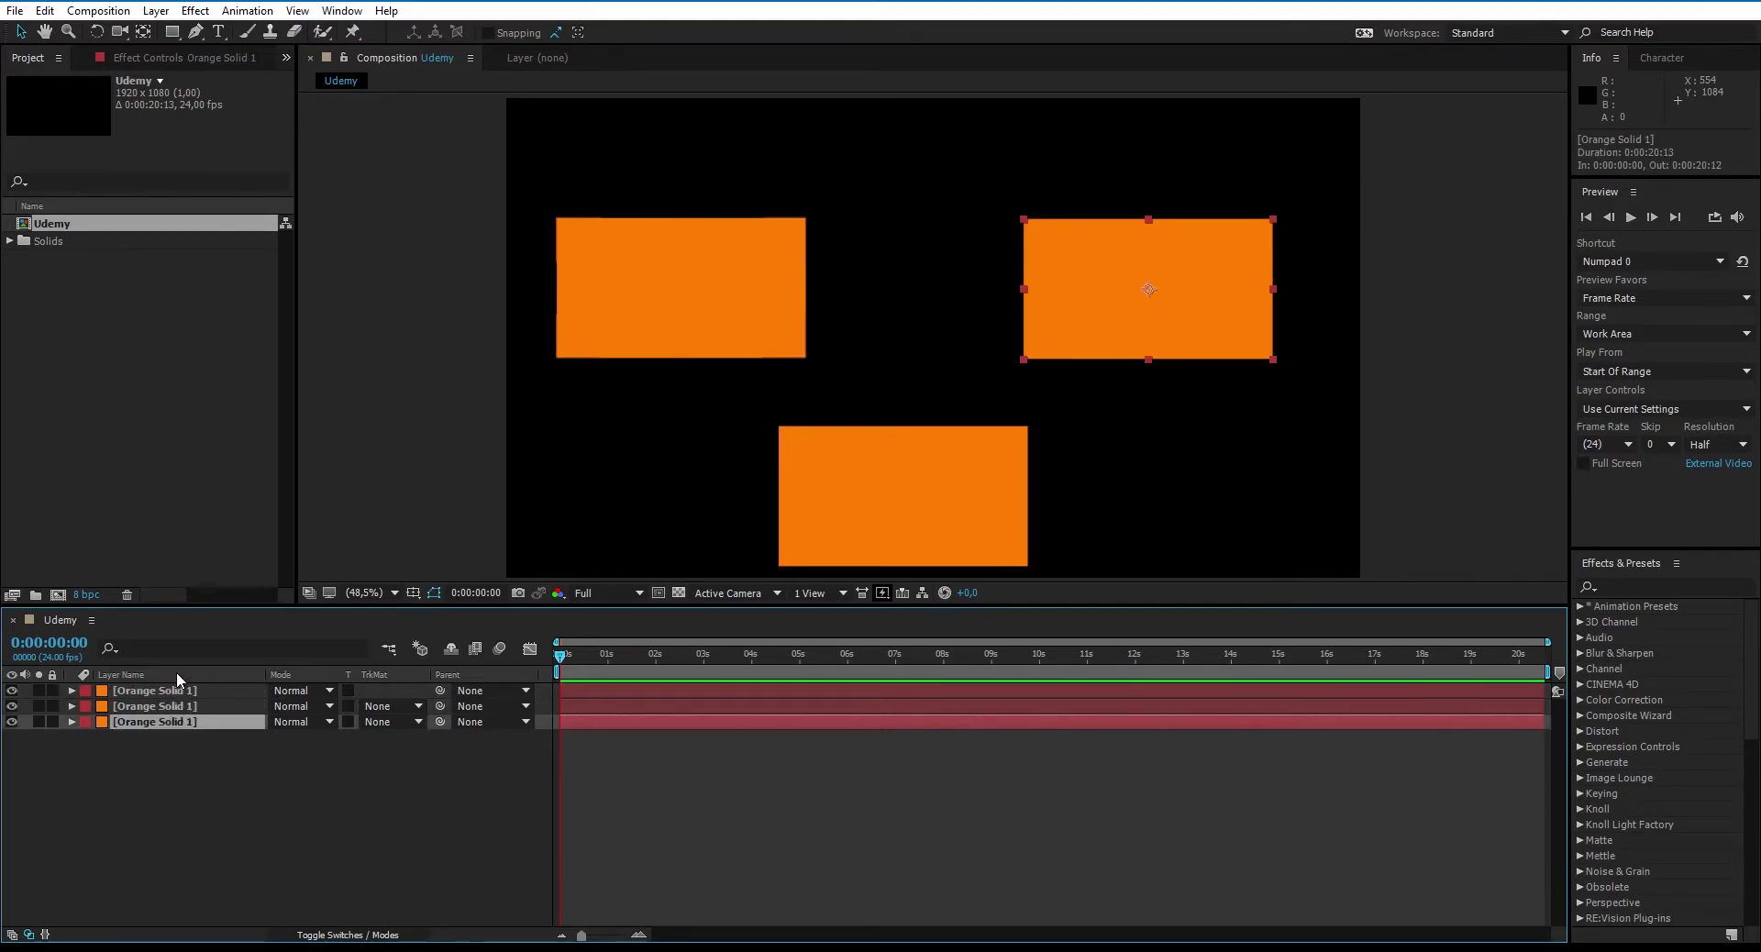
pyautogui.click(136, 772)
pyautogui.moveTo(136, 772); pyautogui.dragTo(212, 690)
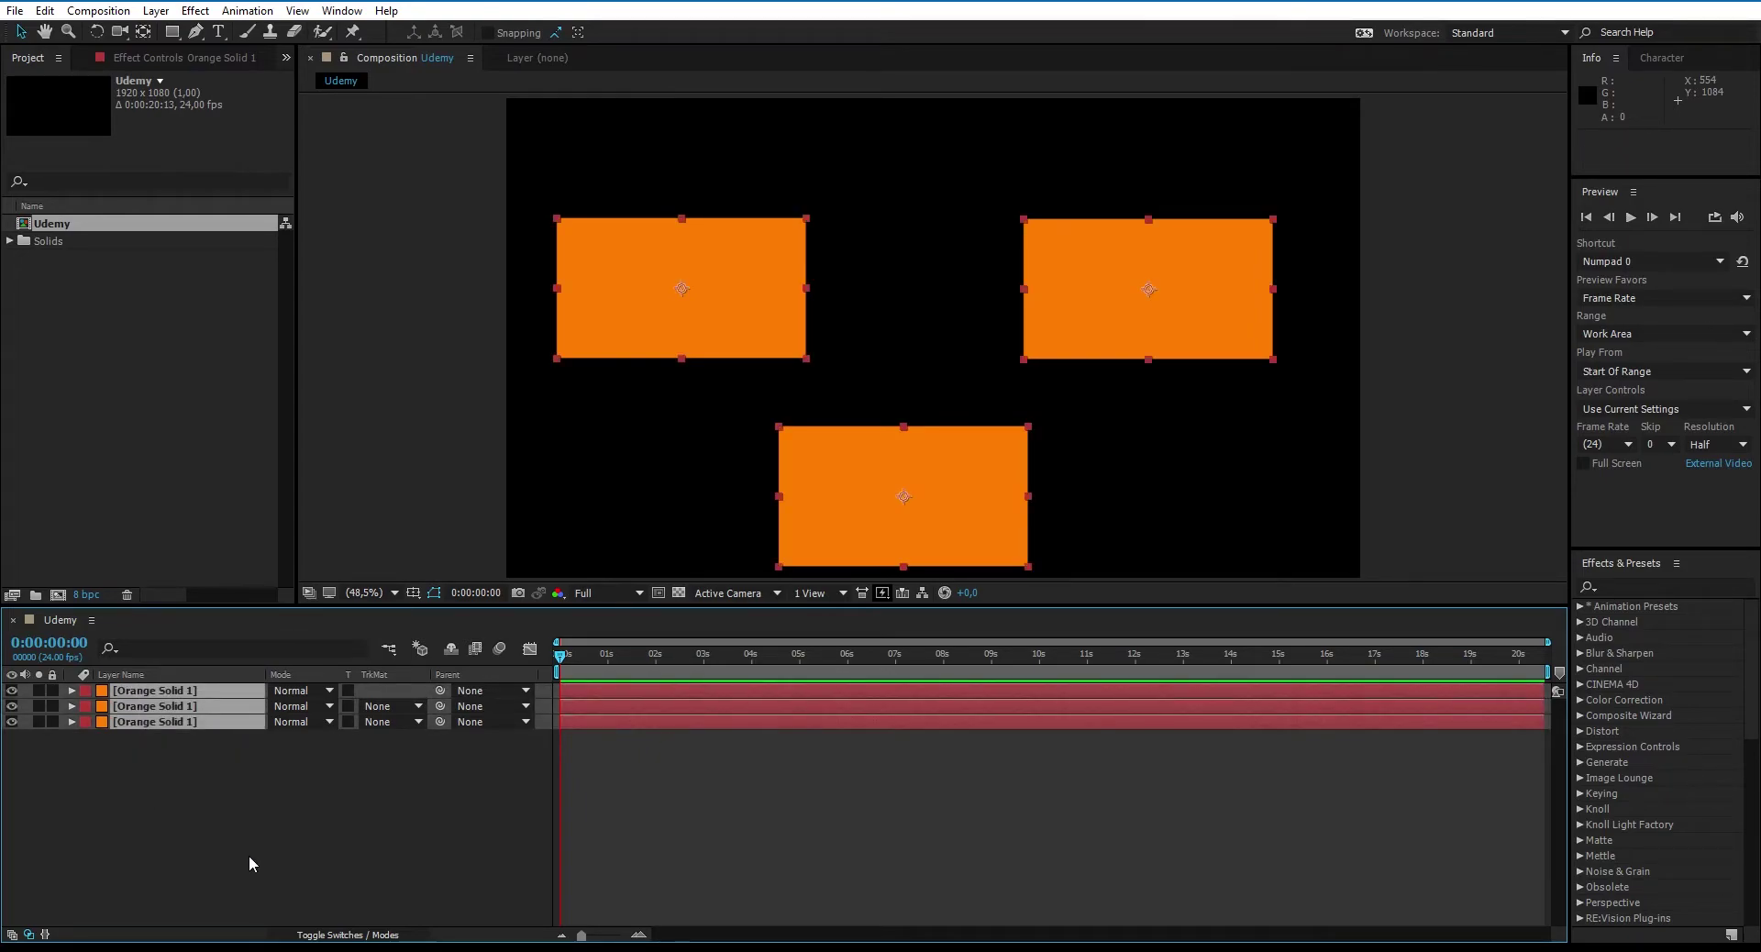
pyautogui.click(147, 828)
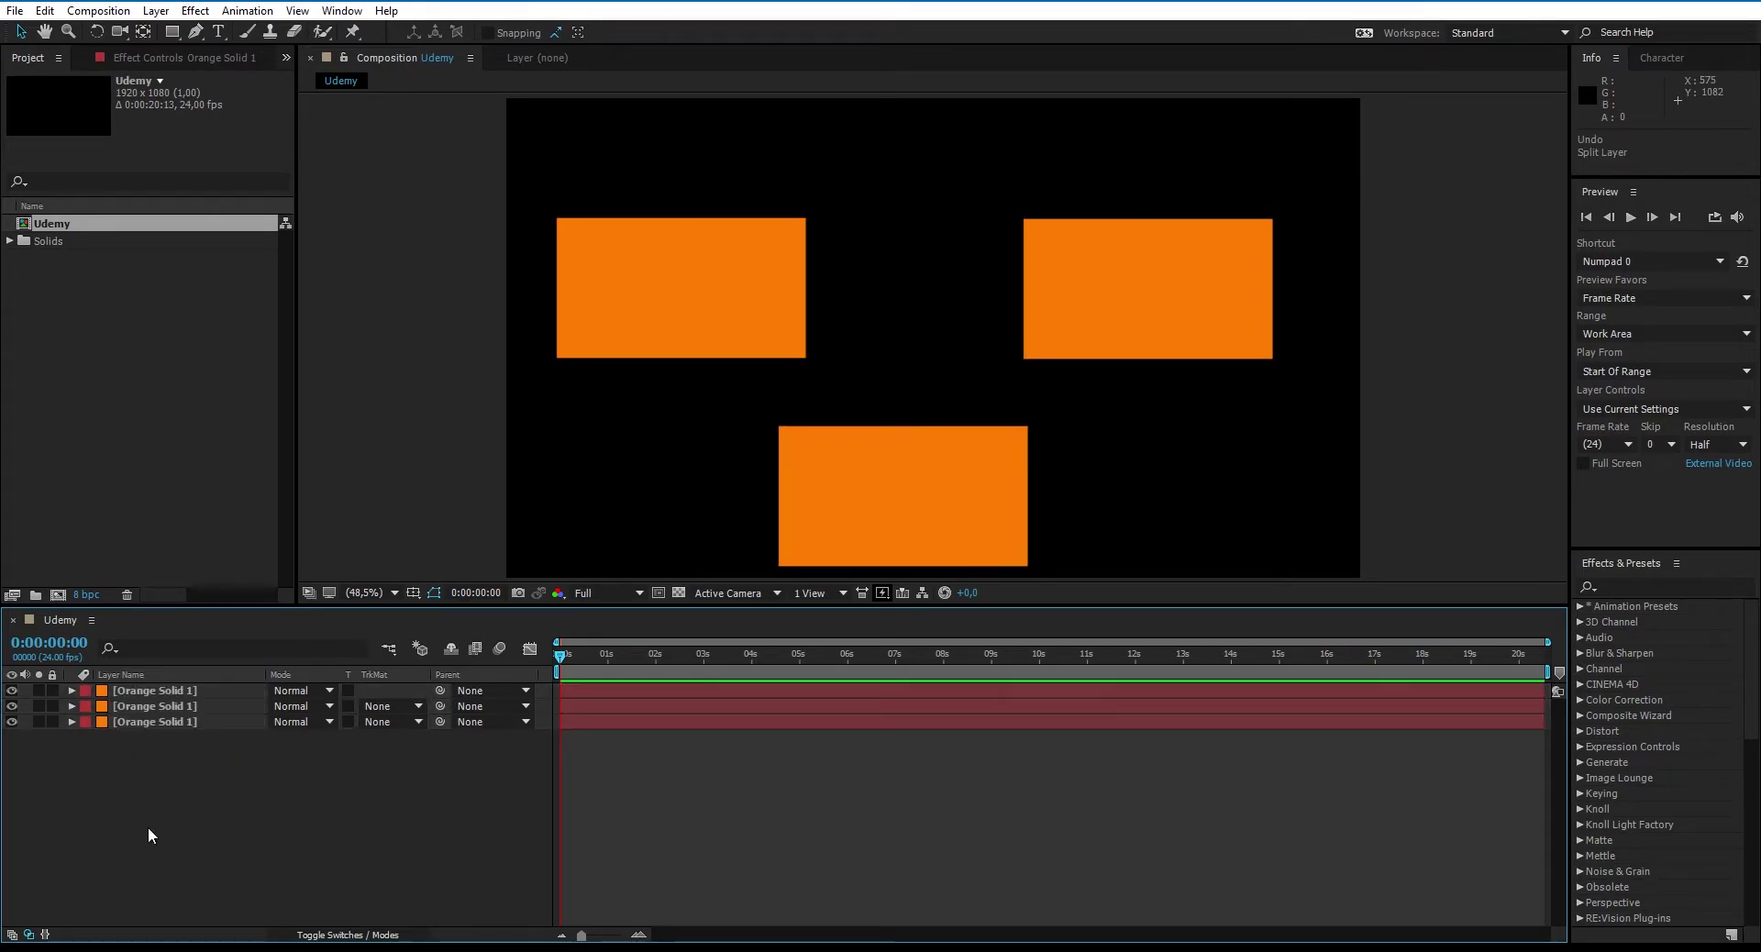
# Step: Delete the lower-middle and right-hand orange solids, and select the remaining one
pyautogui.click(165, 690)
pyautogui.click(175, 706)
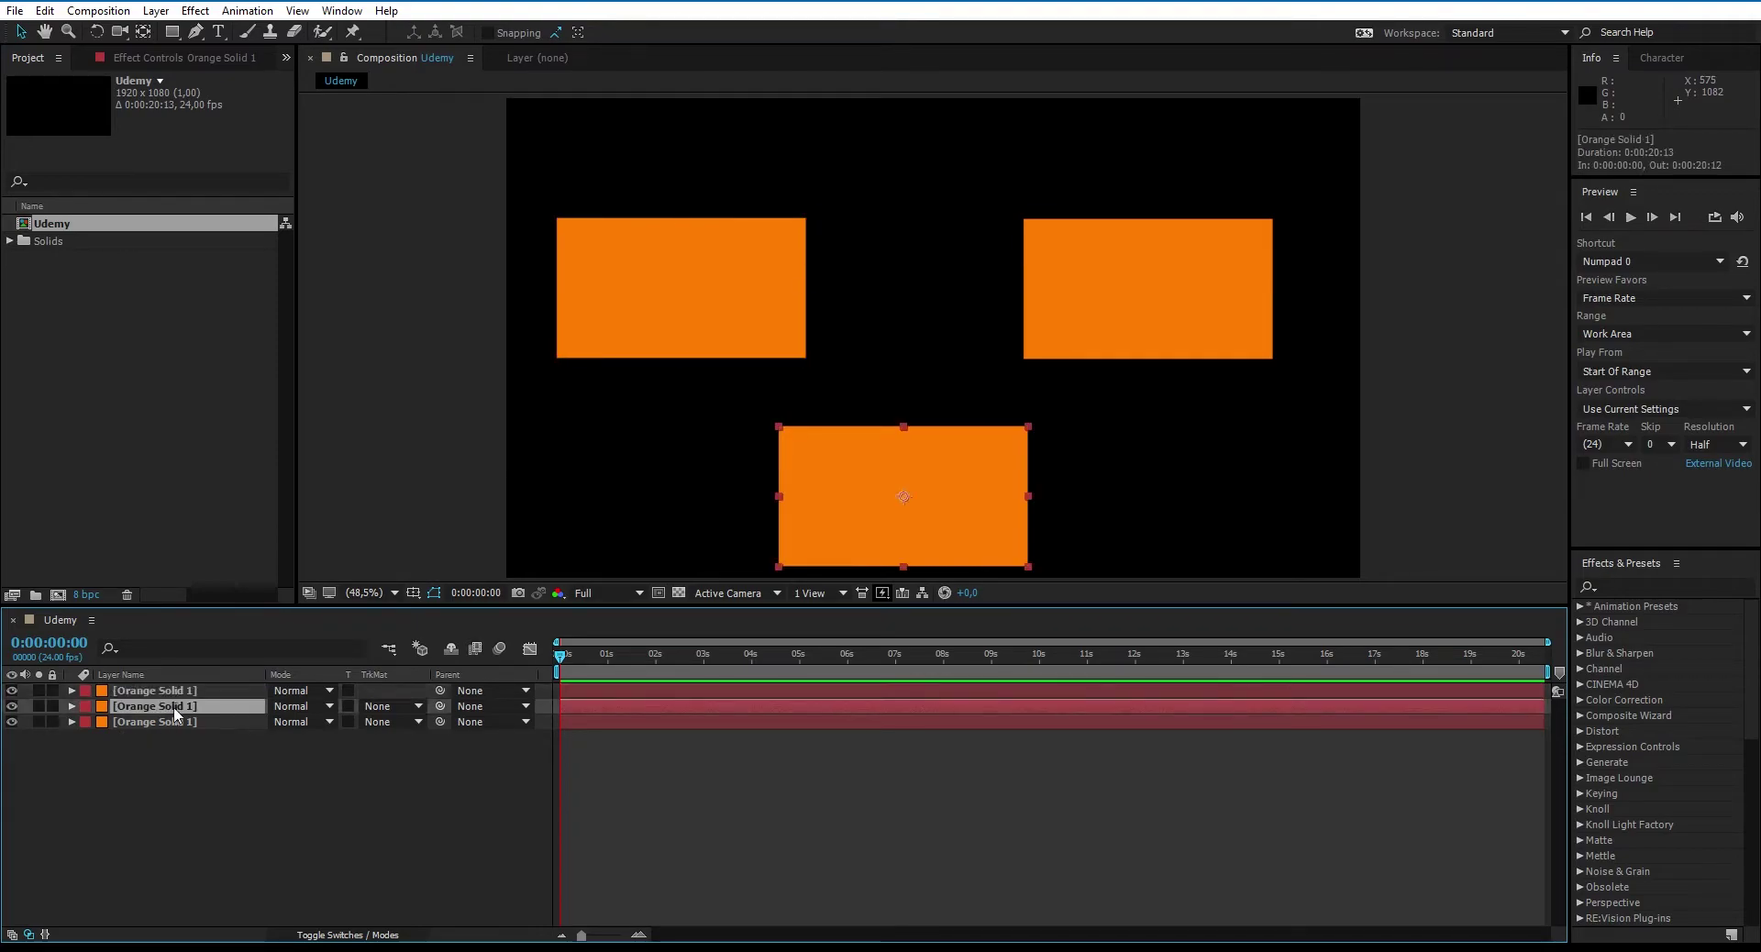
pyautogui.press('Delete')
pyautogui.click(173, 706)
pyautogui.press('Delete')
pyautogui.click(674, 301)
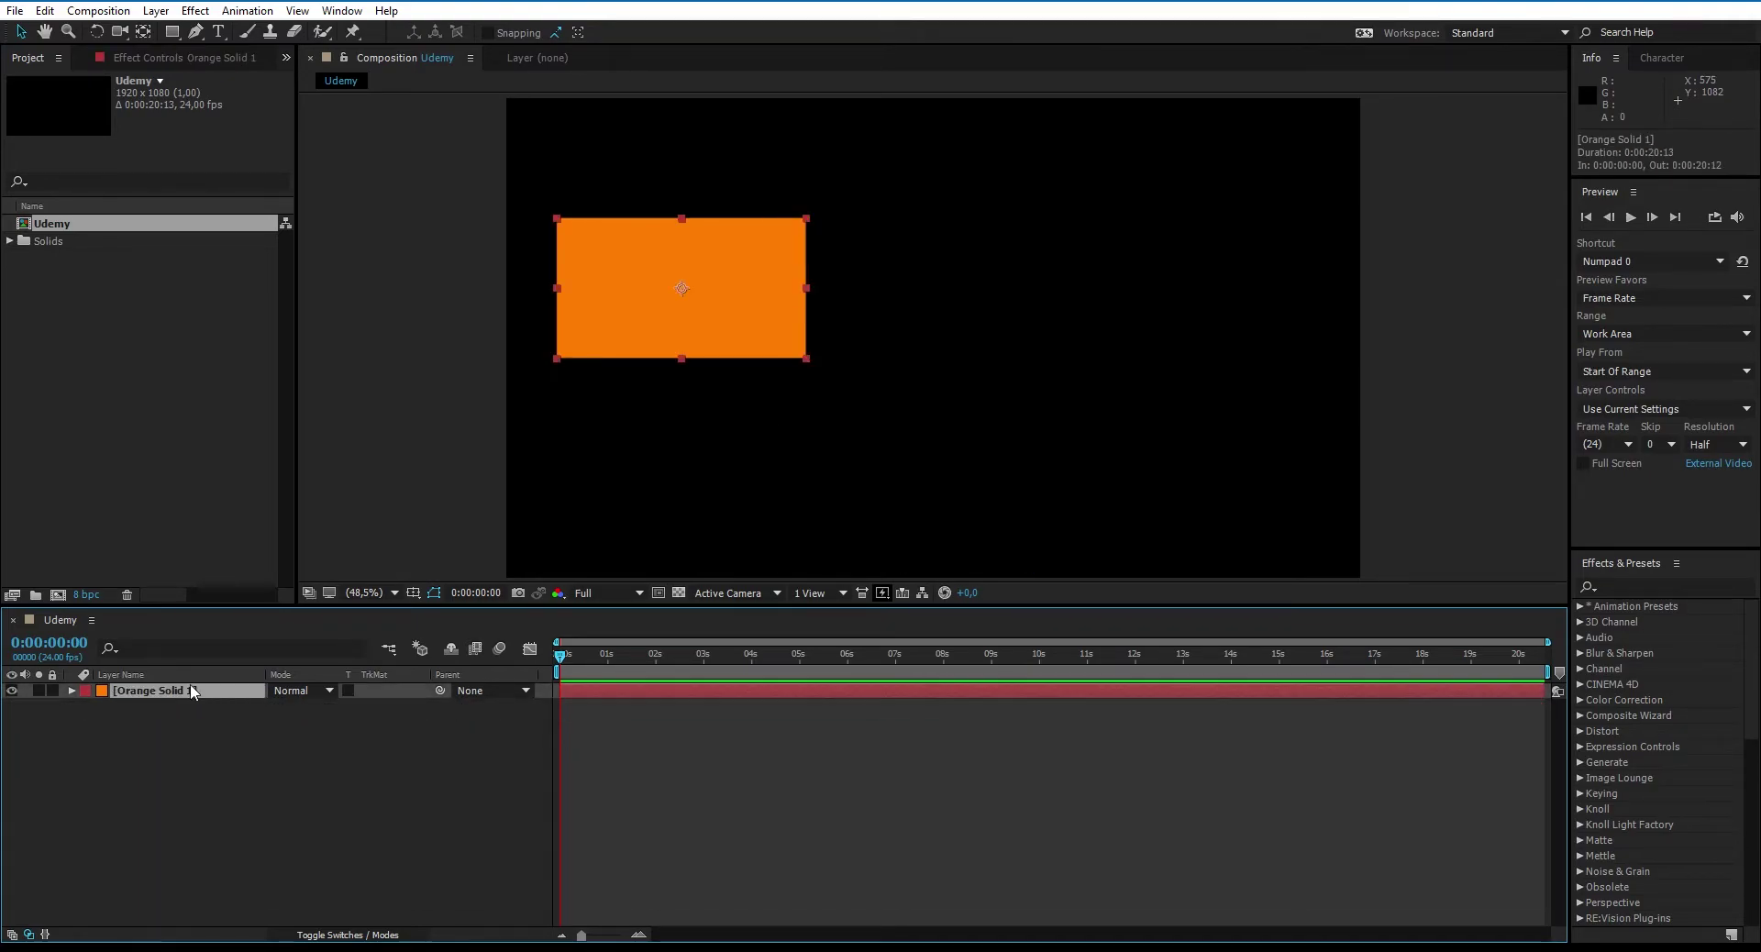
# Step: Move the orange solid to the upper middle of the frame and deselect it
pyautogui.moveTo(636, 312); pyautogui.dragTo(890, 348)
pyautogui.click(297, 774)
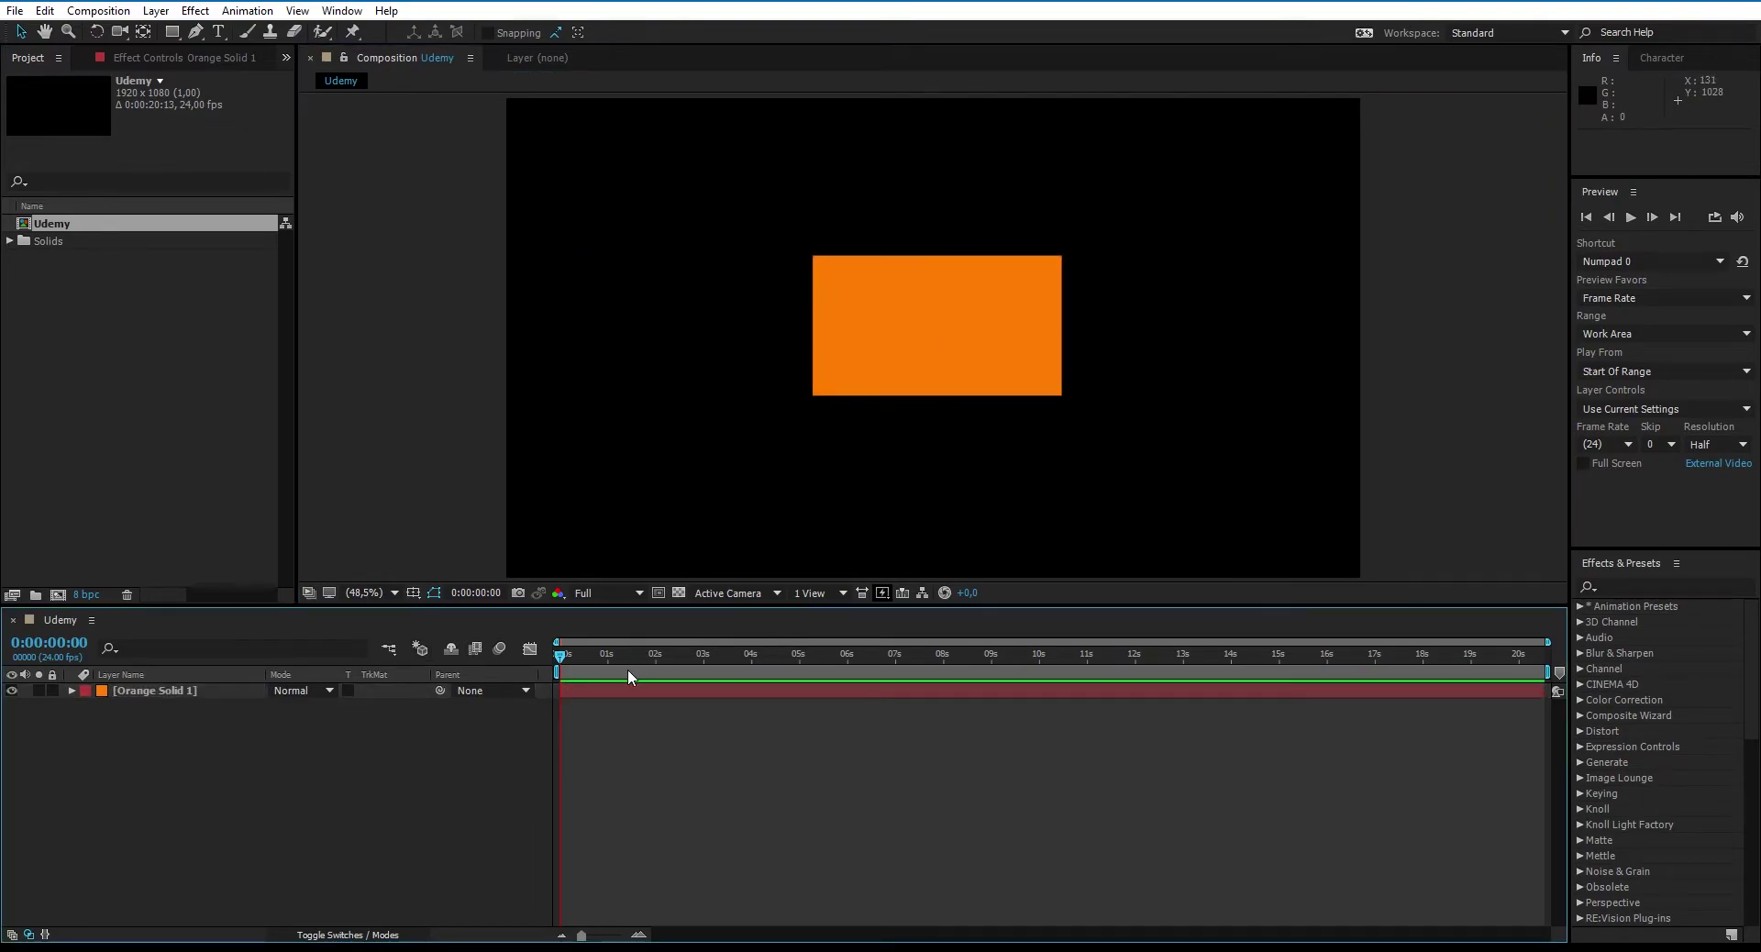
# Step: Split the orange solid layer at 0:00:02:00
pyautogui.click(655, 657)
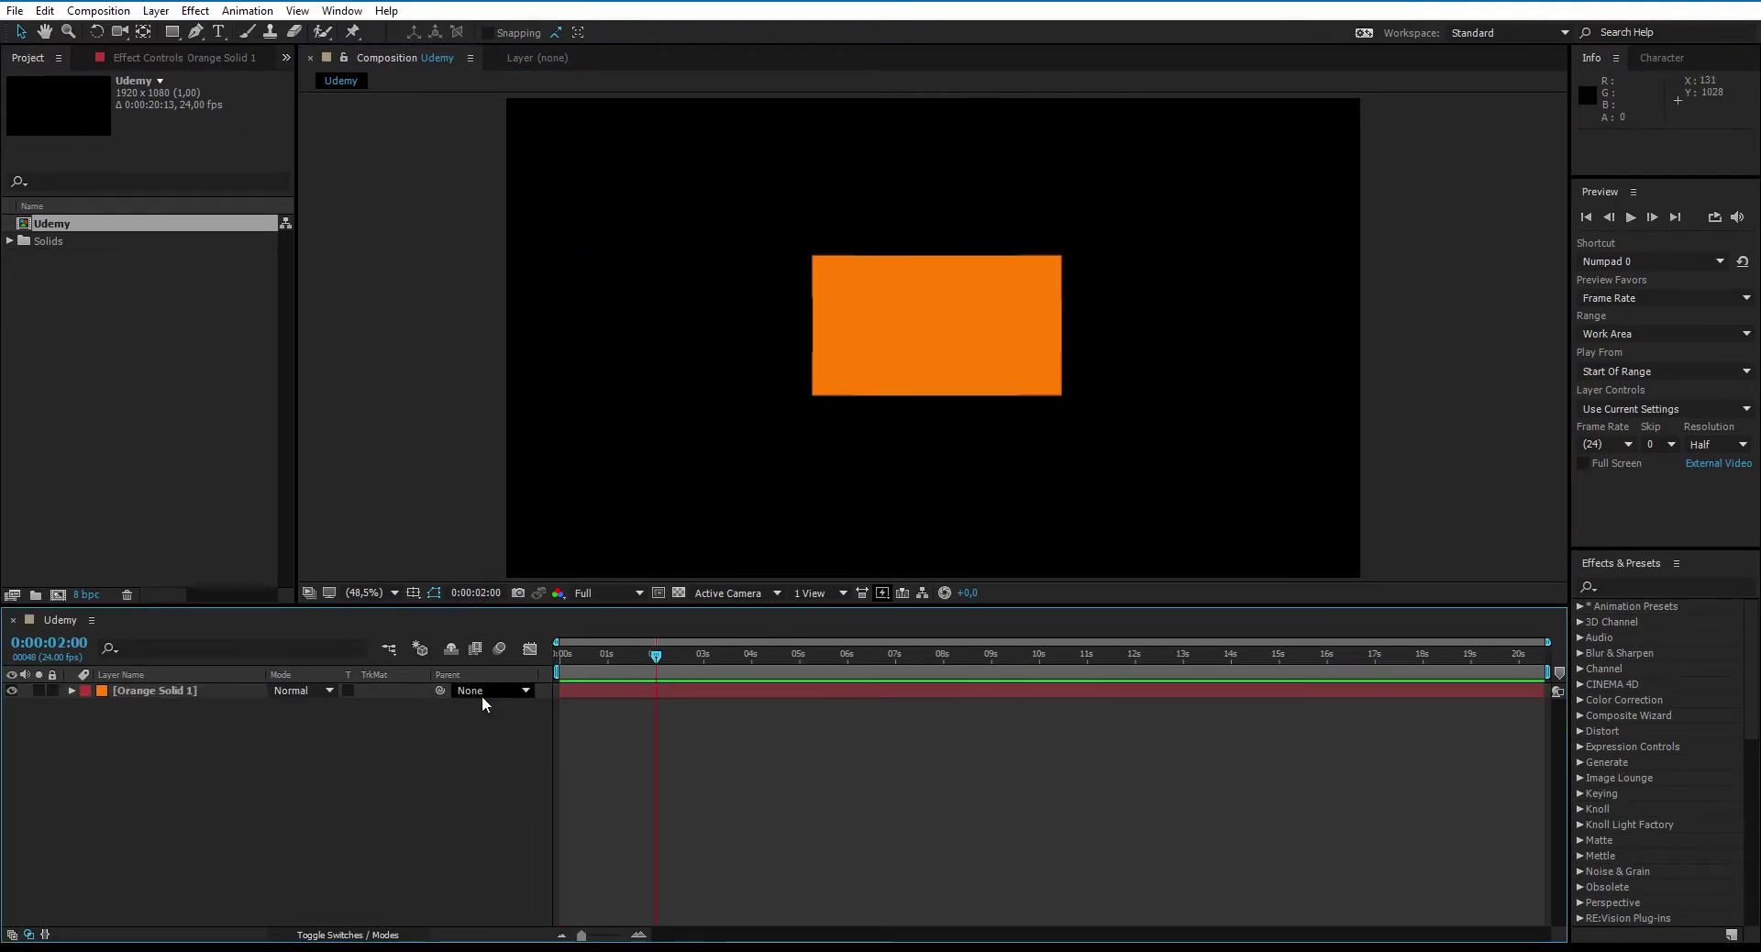
pyautogui.click(155, 692)
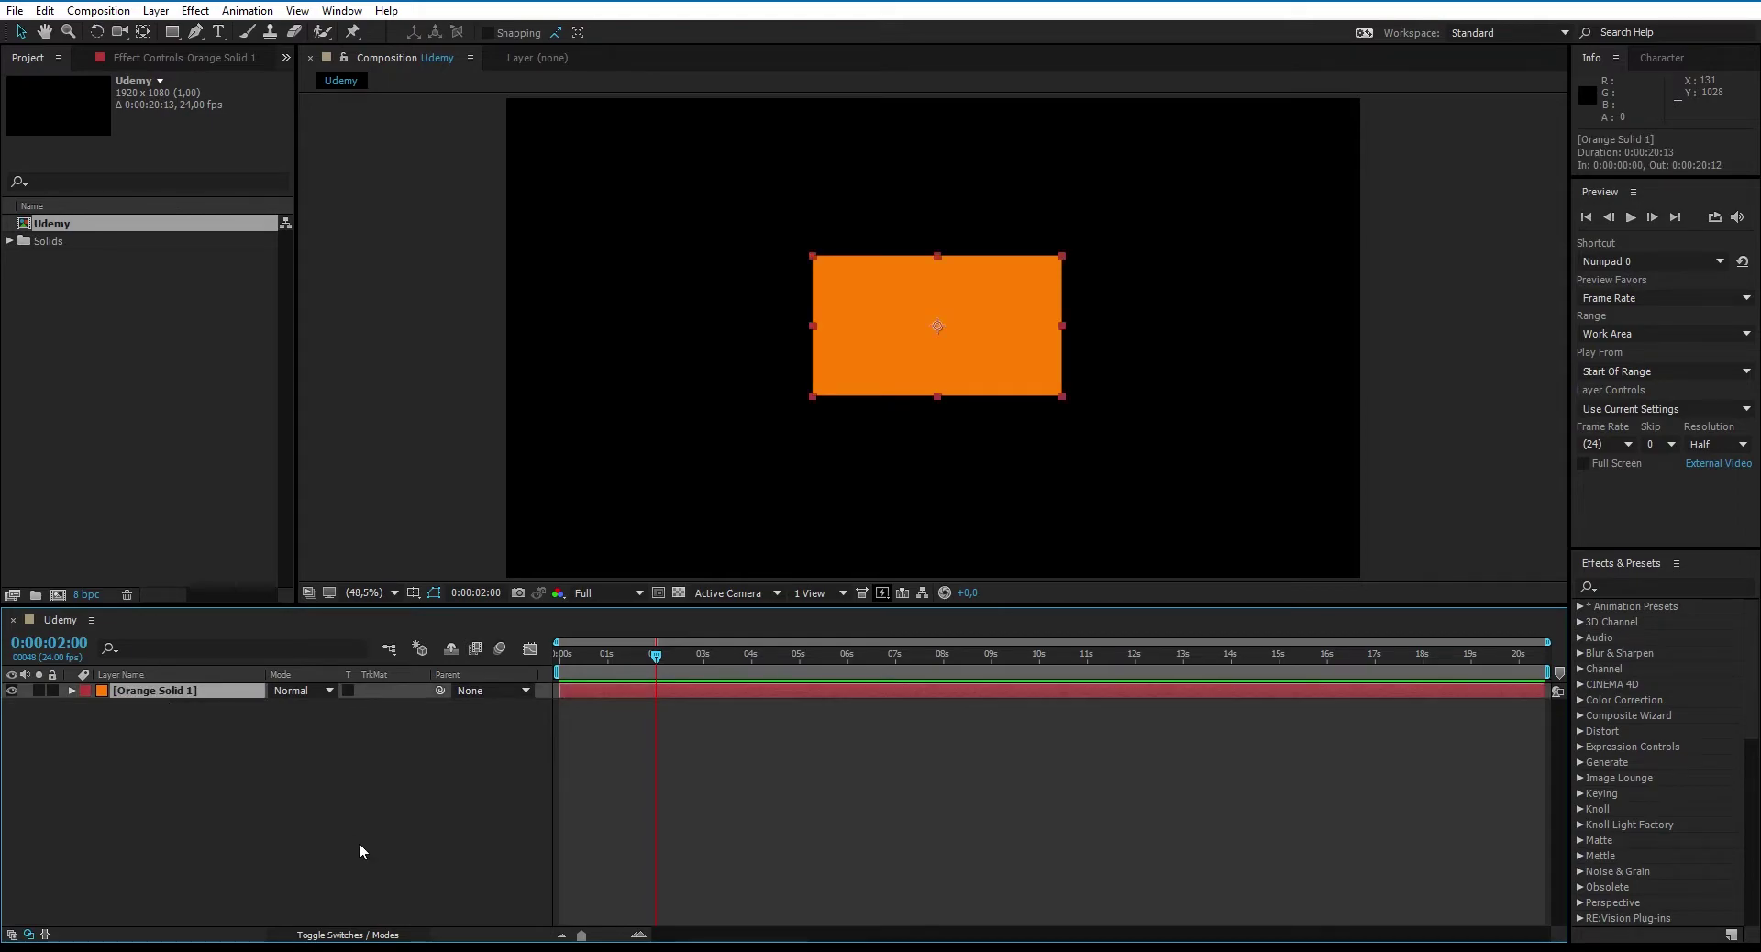
pyautogui.click(293, 724)
pyautogui.click(196, 694)
pyautogui.hotkey('ctrl', 'shift', 'd')
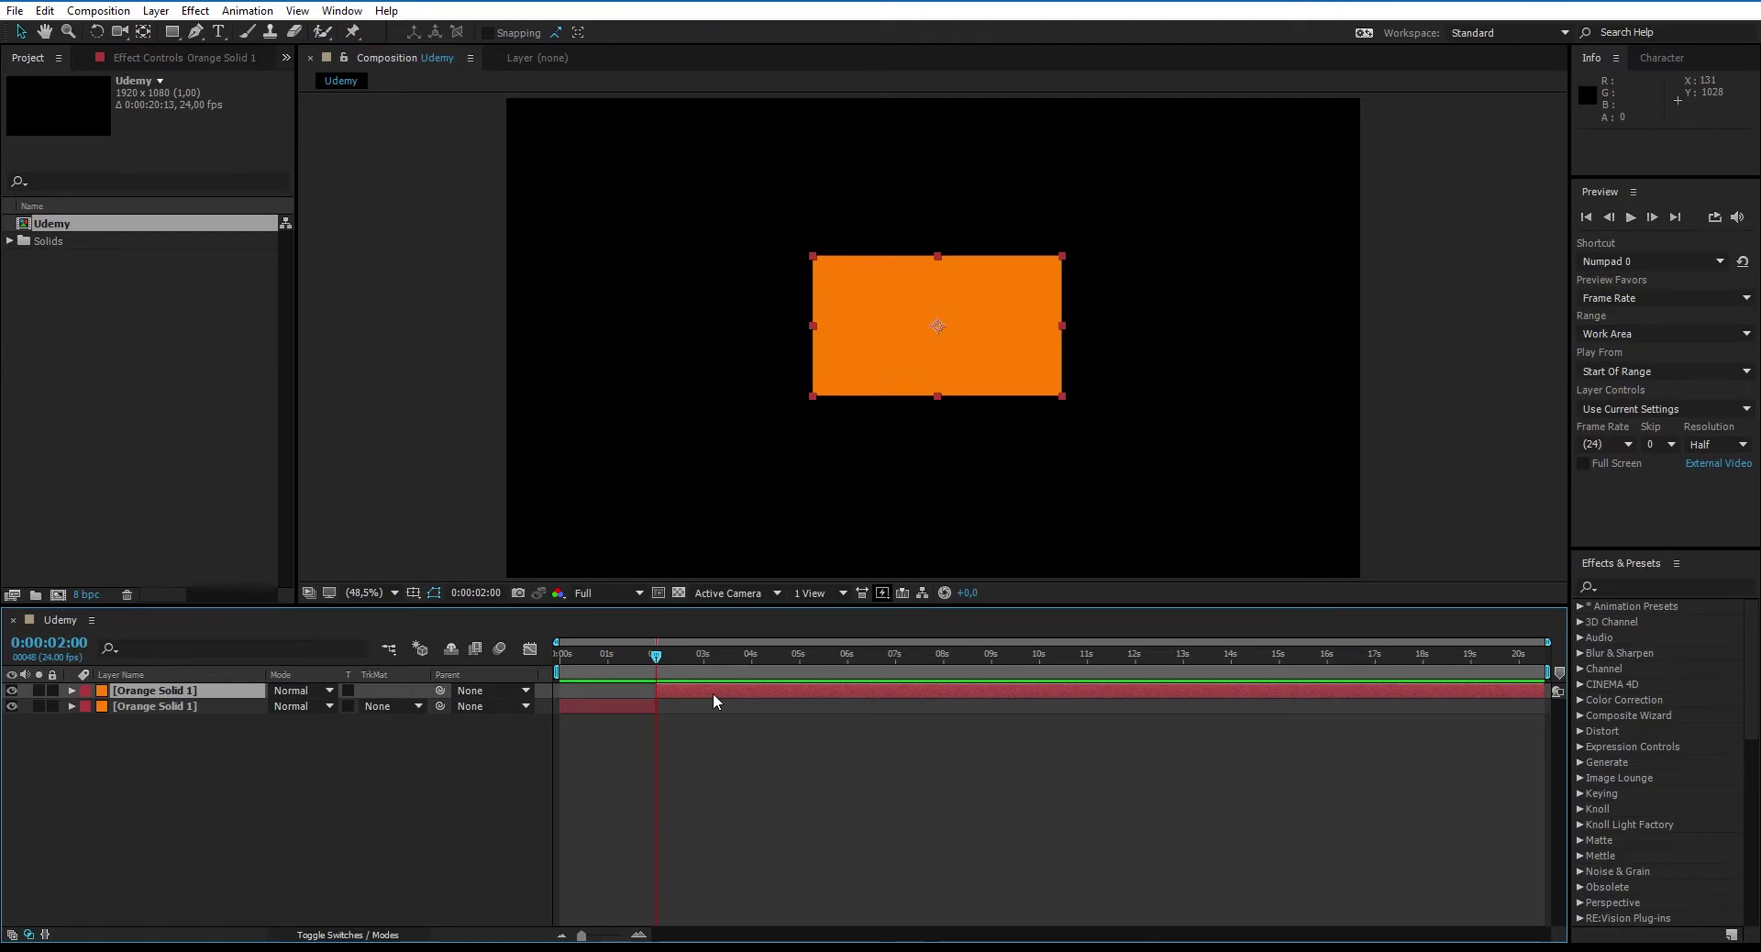
# Step: Shorten the second segment to a duration of 0:00:03:14 and slide it to start at 0:00:02:00, where the first segment ends
pyautogui.moveTo(658, 696); pyautogui.dragTo(686, 723)
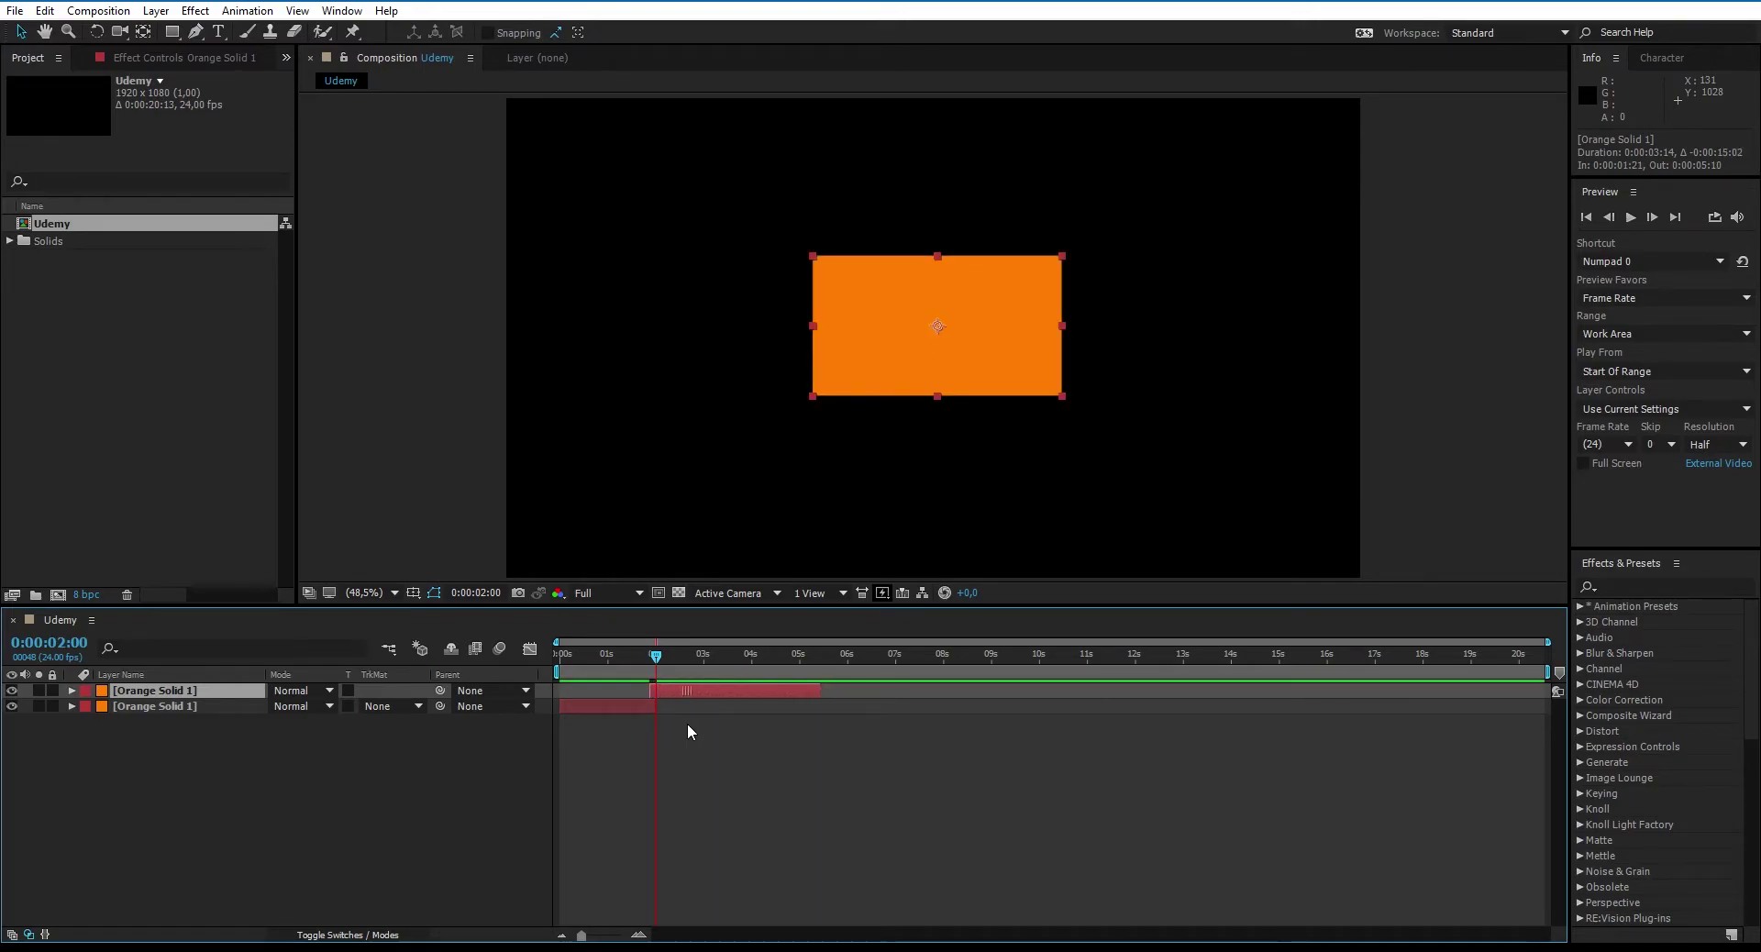
pyautogui.scroll(3, 661, 701)
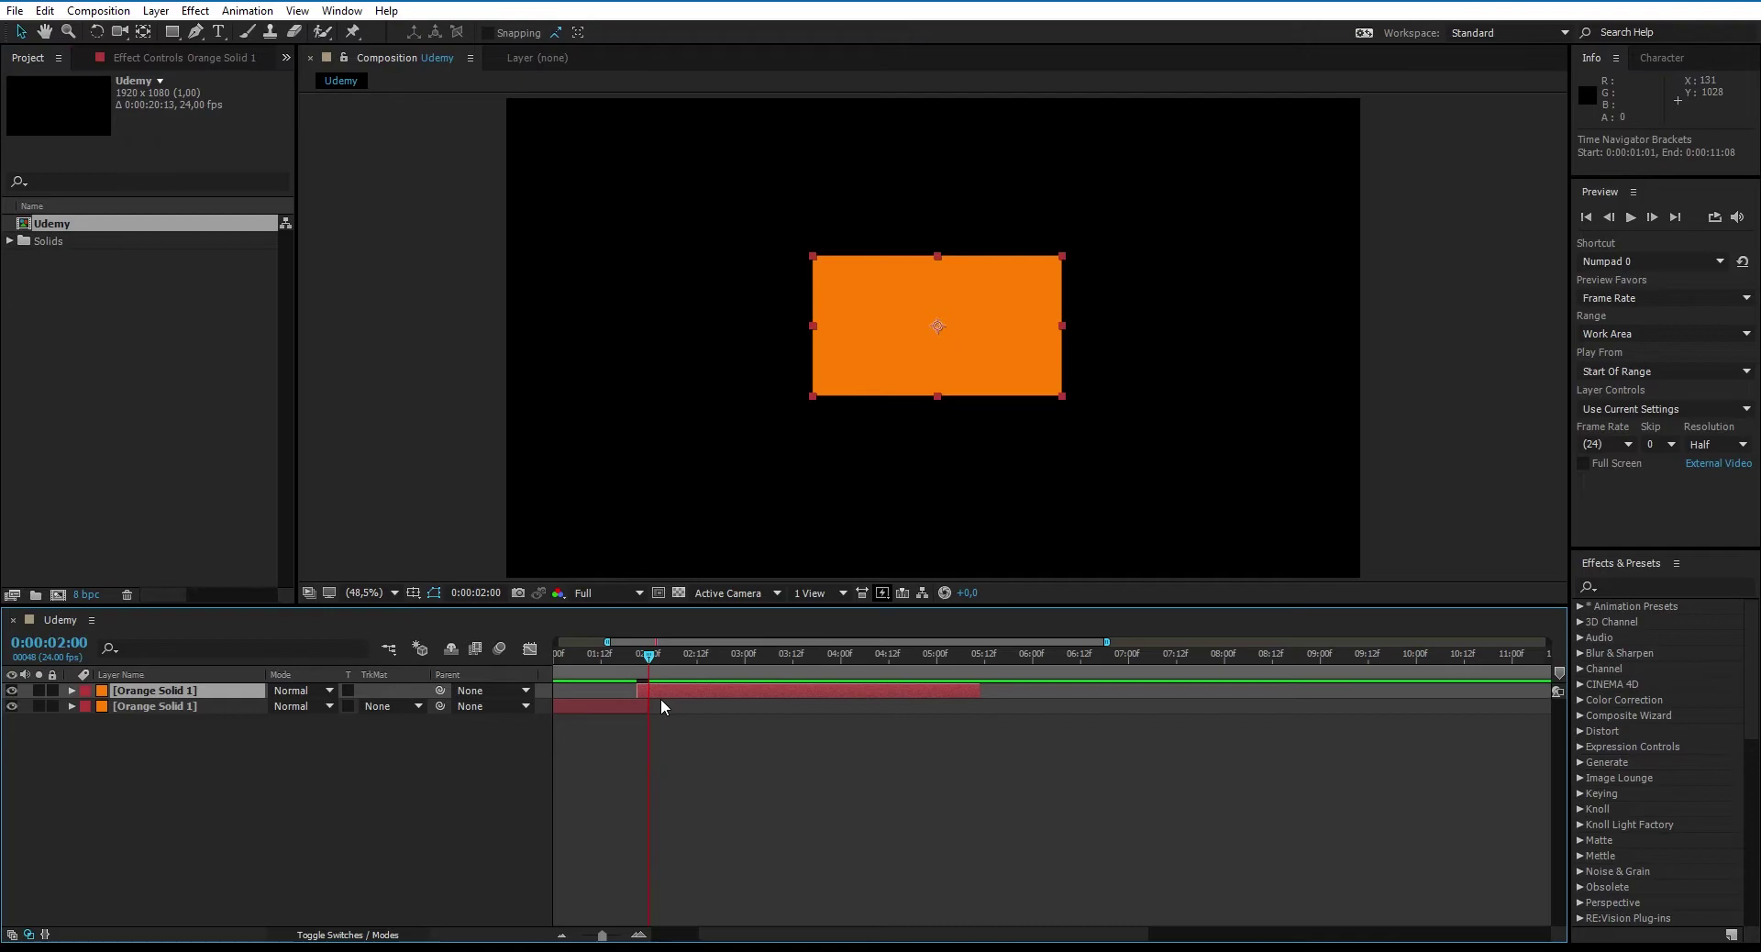
pyautogui.moveTo(780, 935); pyautogui.dragTo(756, 934)
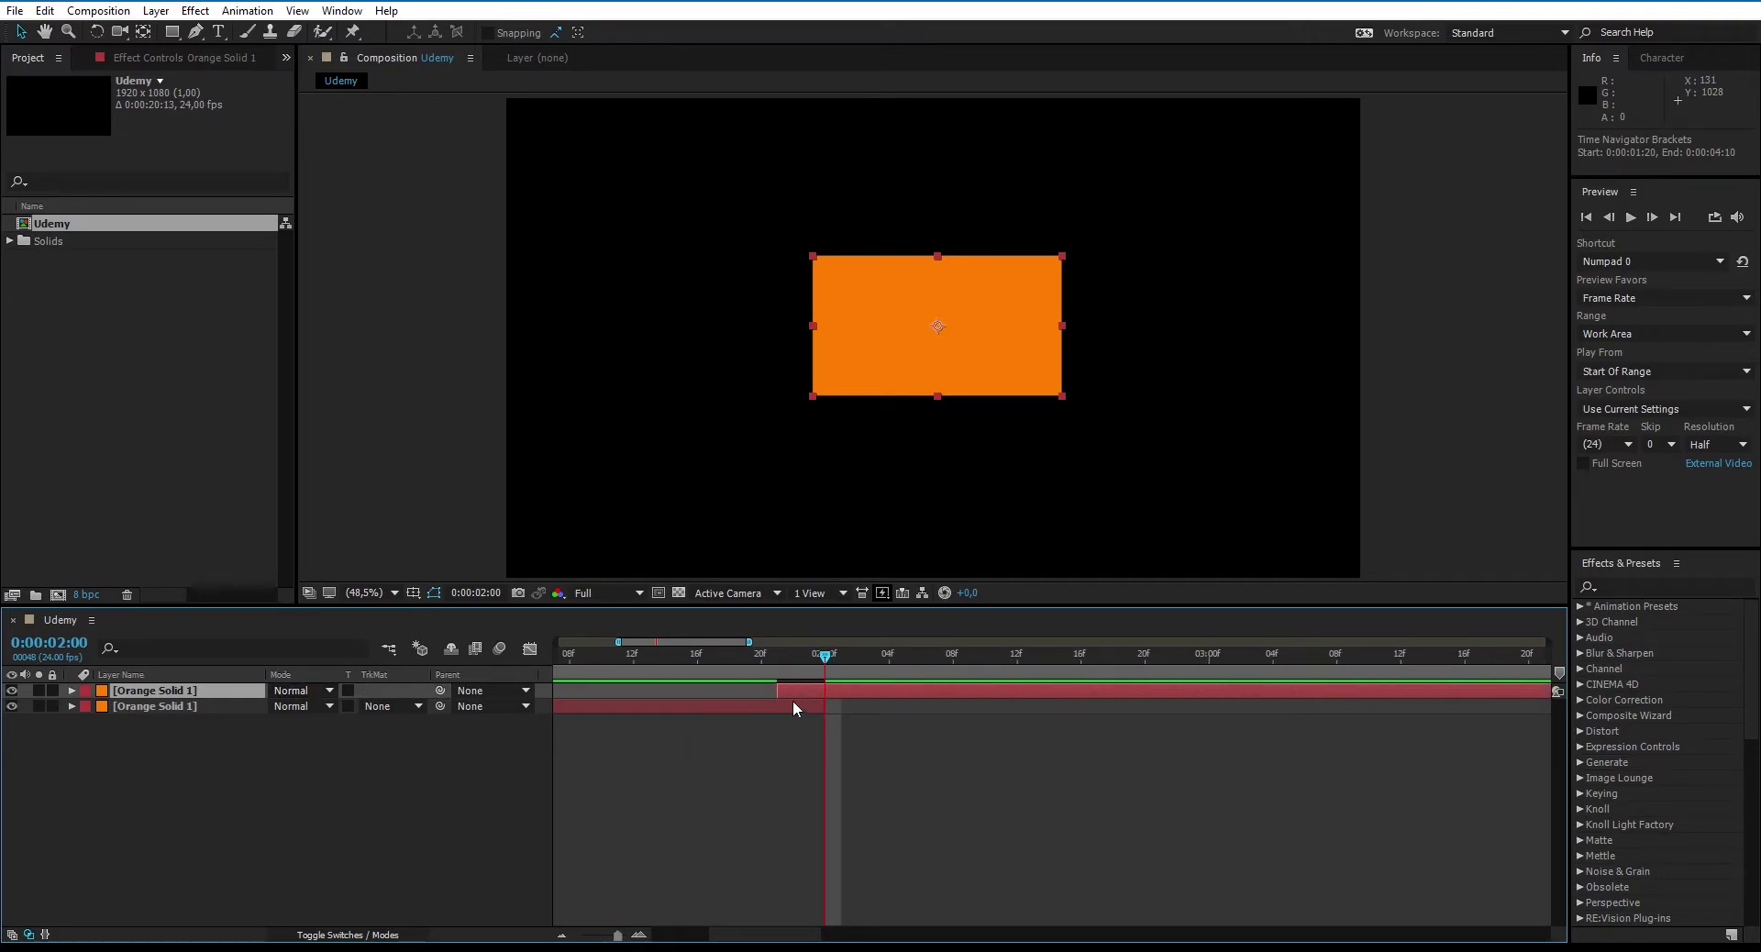
pyautogui.click(888, 691)
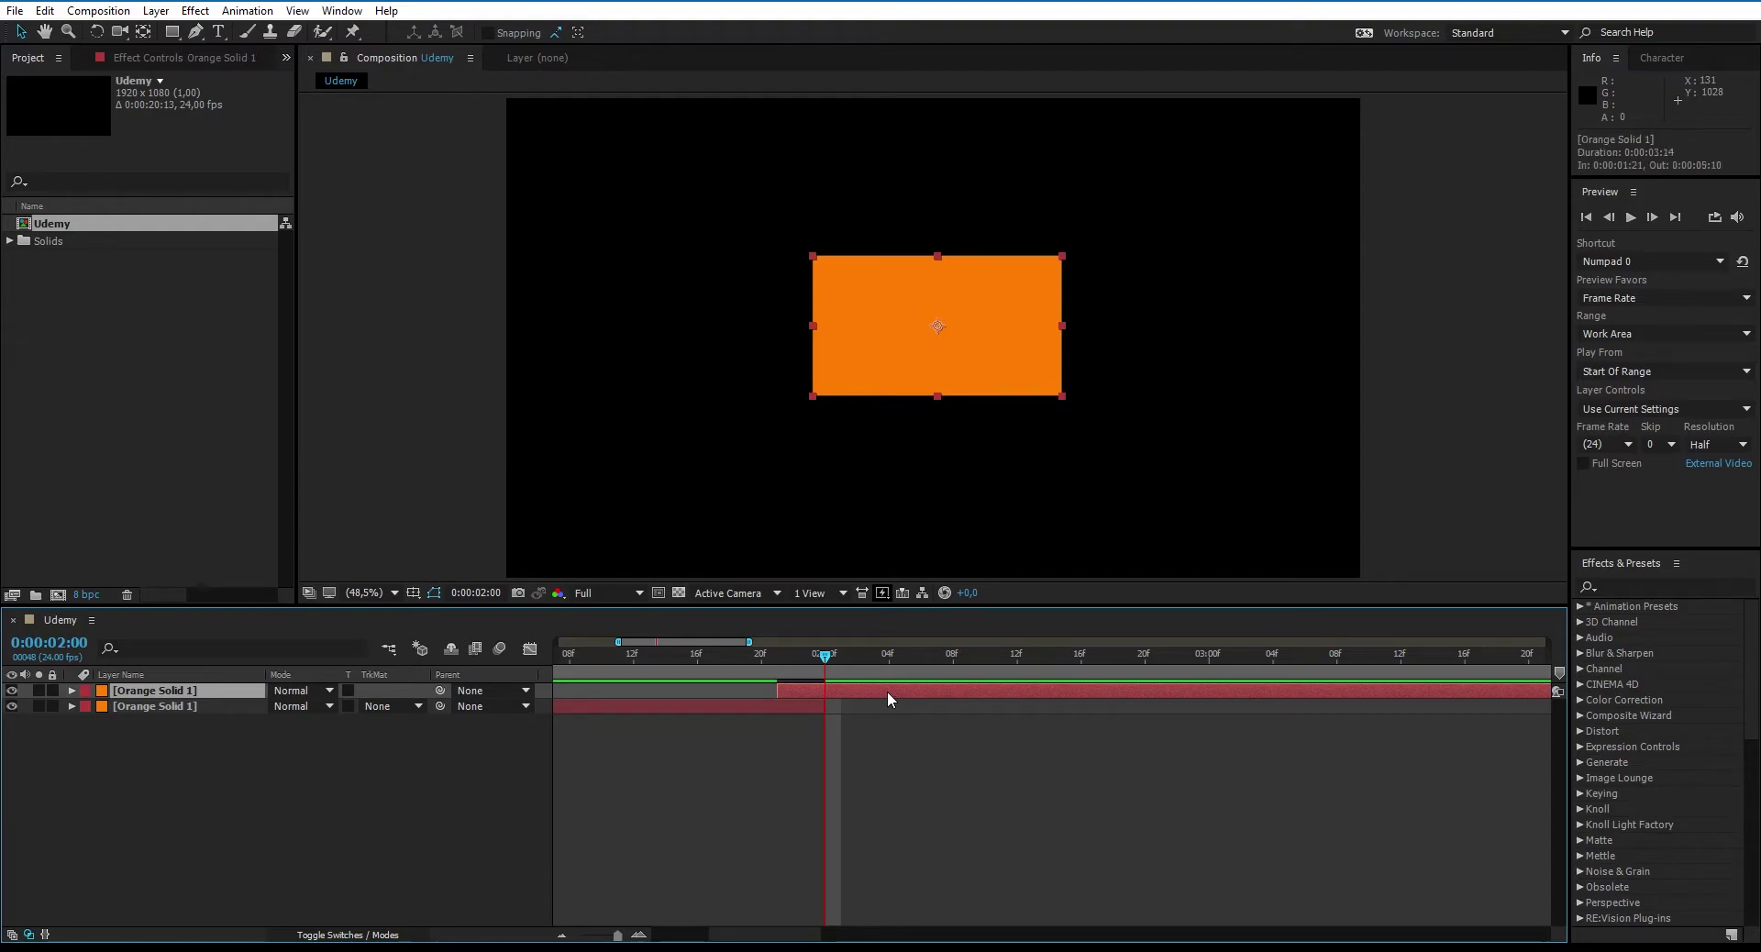
pyautogui.moveTo(893, 689)
pyautogui.mouseDown()
pyautogui.moveTo(969, 690)
pyautogui.moveTo(925, 688)
pyautogui.mouseUp()
pyautogui.click(780, 730)
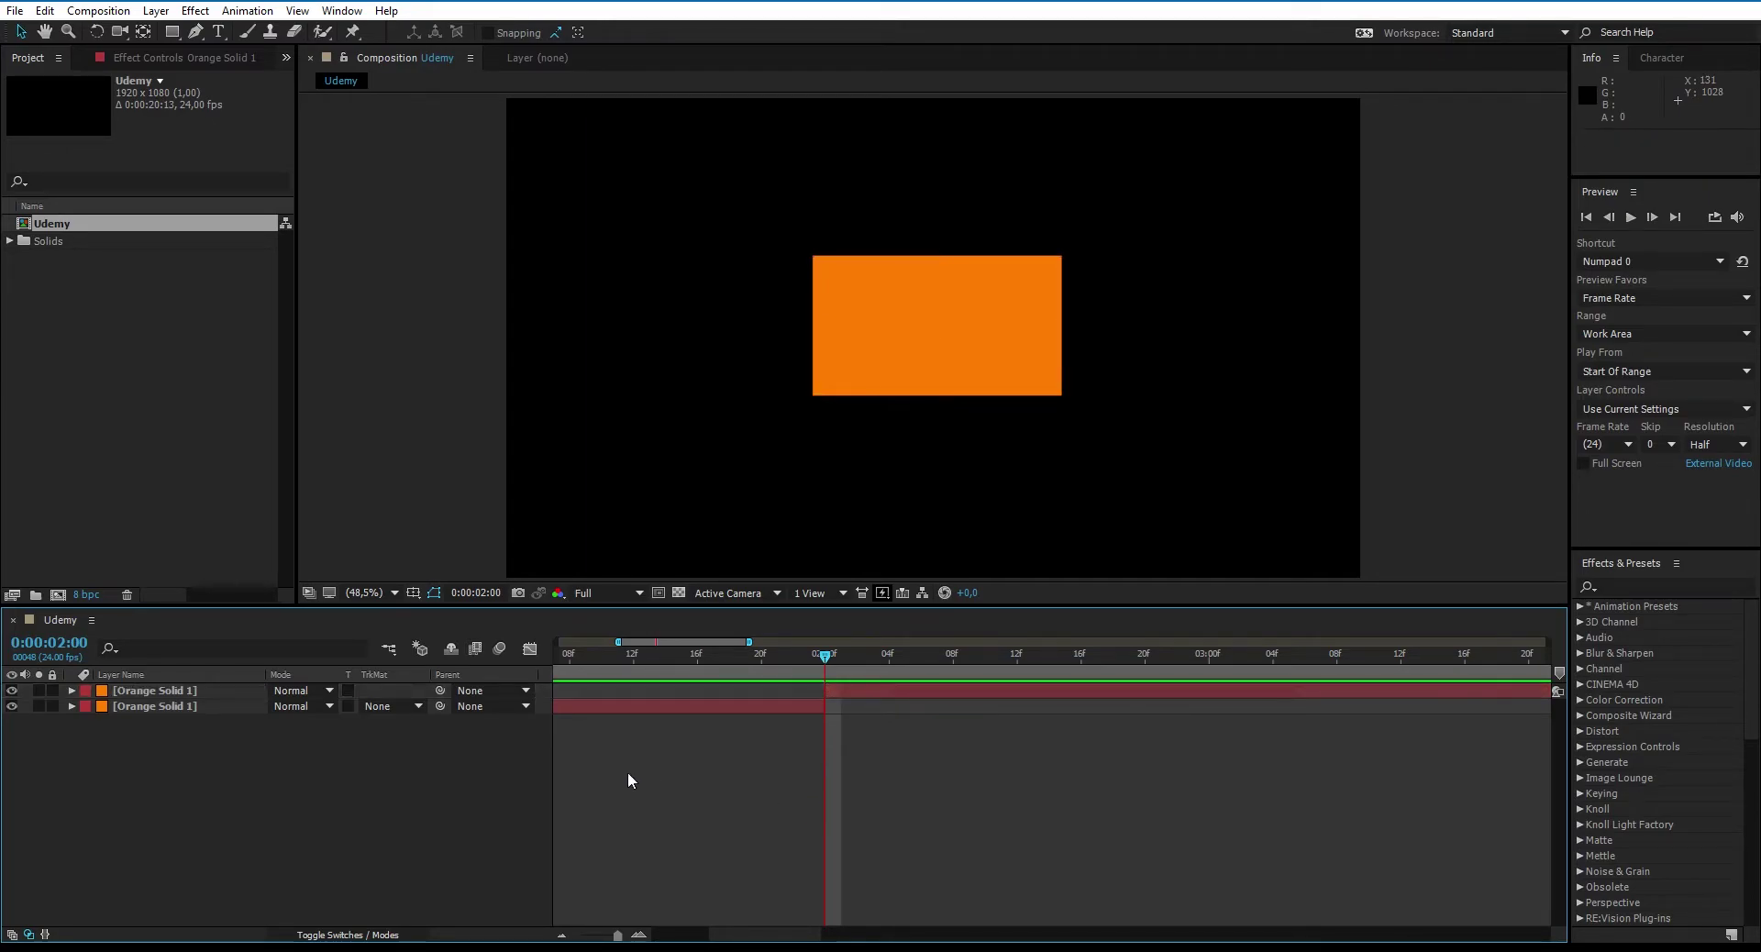
# Step: Split the second segment at 0:00:04:06, shorten it to end at 0:00:02:13, and slide the last piece to start at 0:00:02:14
pyautogui.press(';')
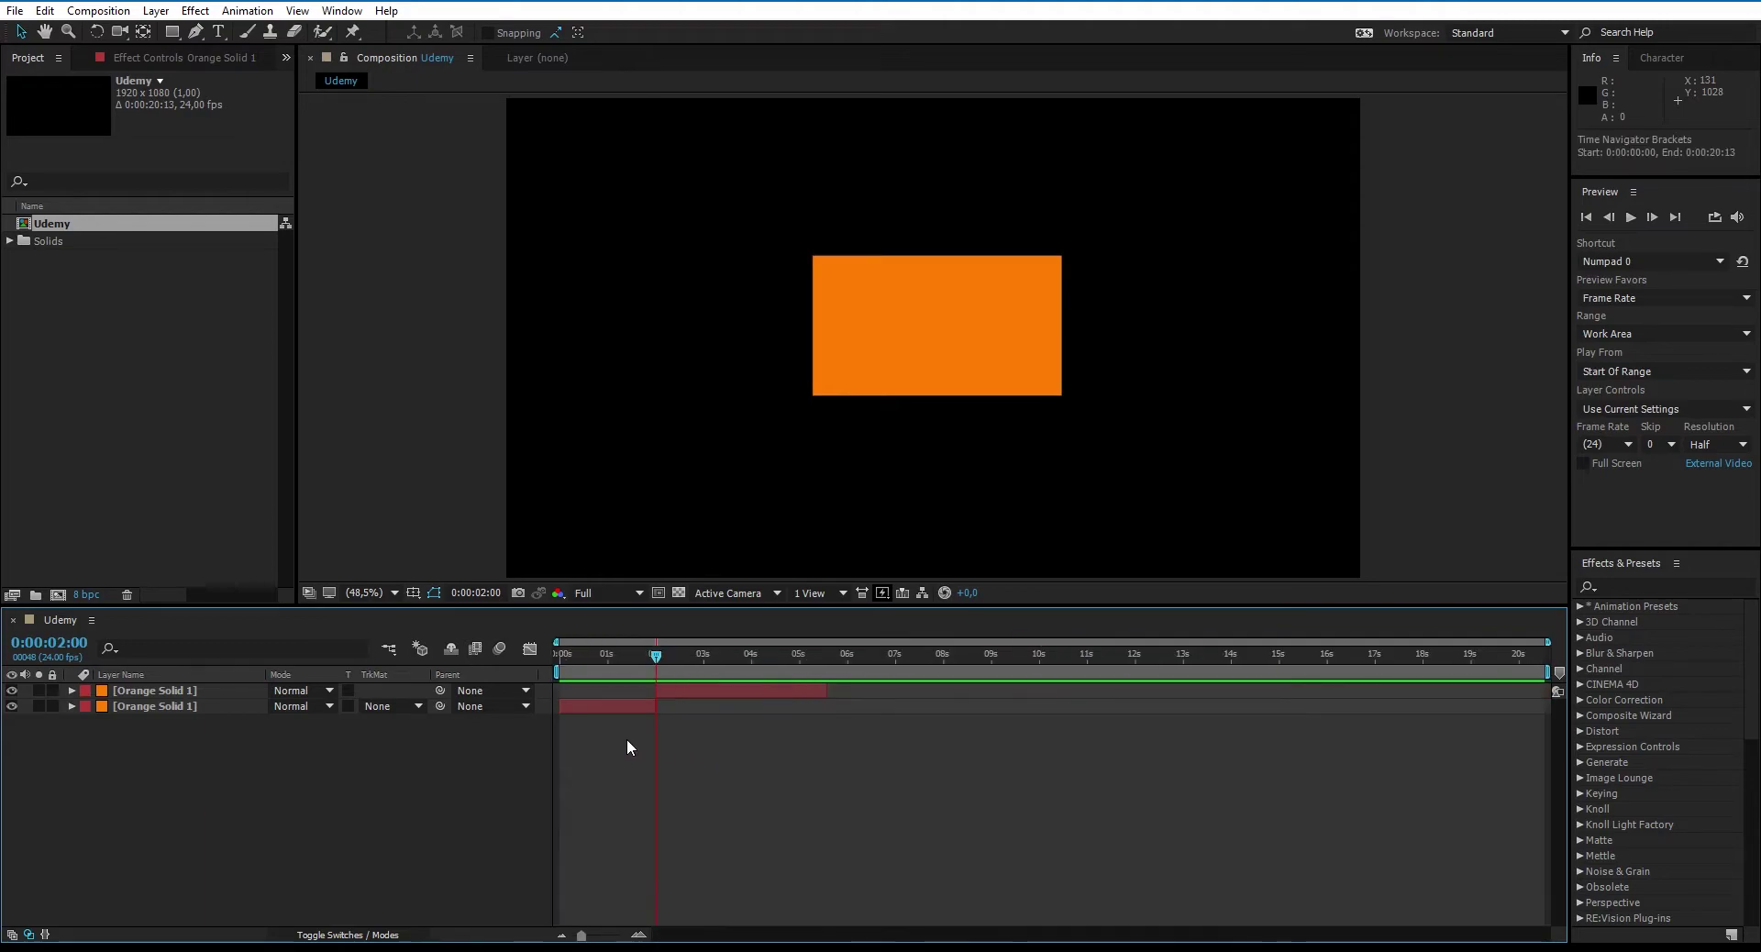
pyautogui.moveTo(657, 655); pyautogui.dragTo(682, 707)
pyautogui.hotkey('ctrl', 'shift', 'd')
pyautogui.moveTo(801, 691); pyautogui.dragTo(719, 703)
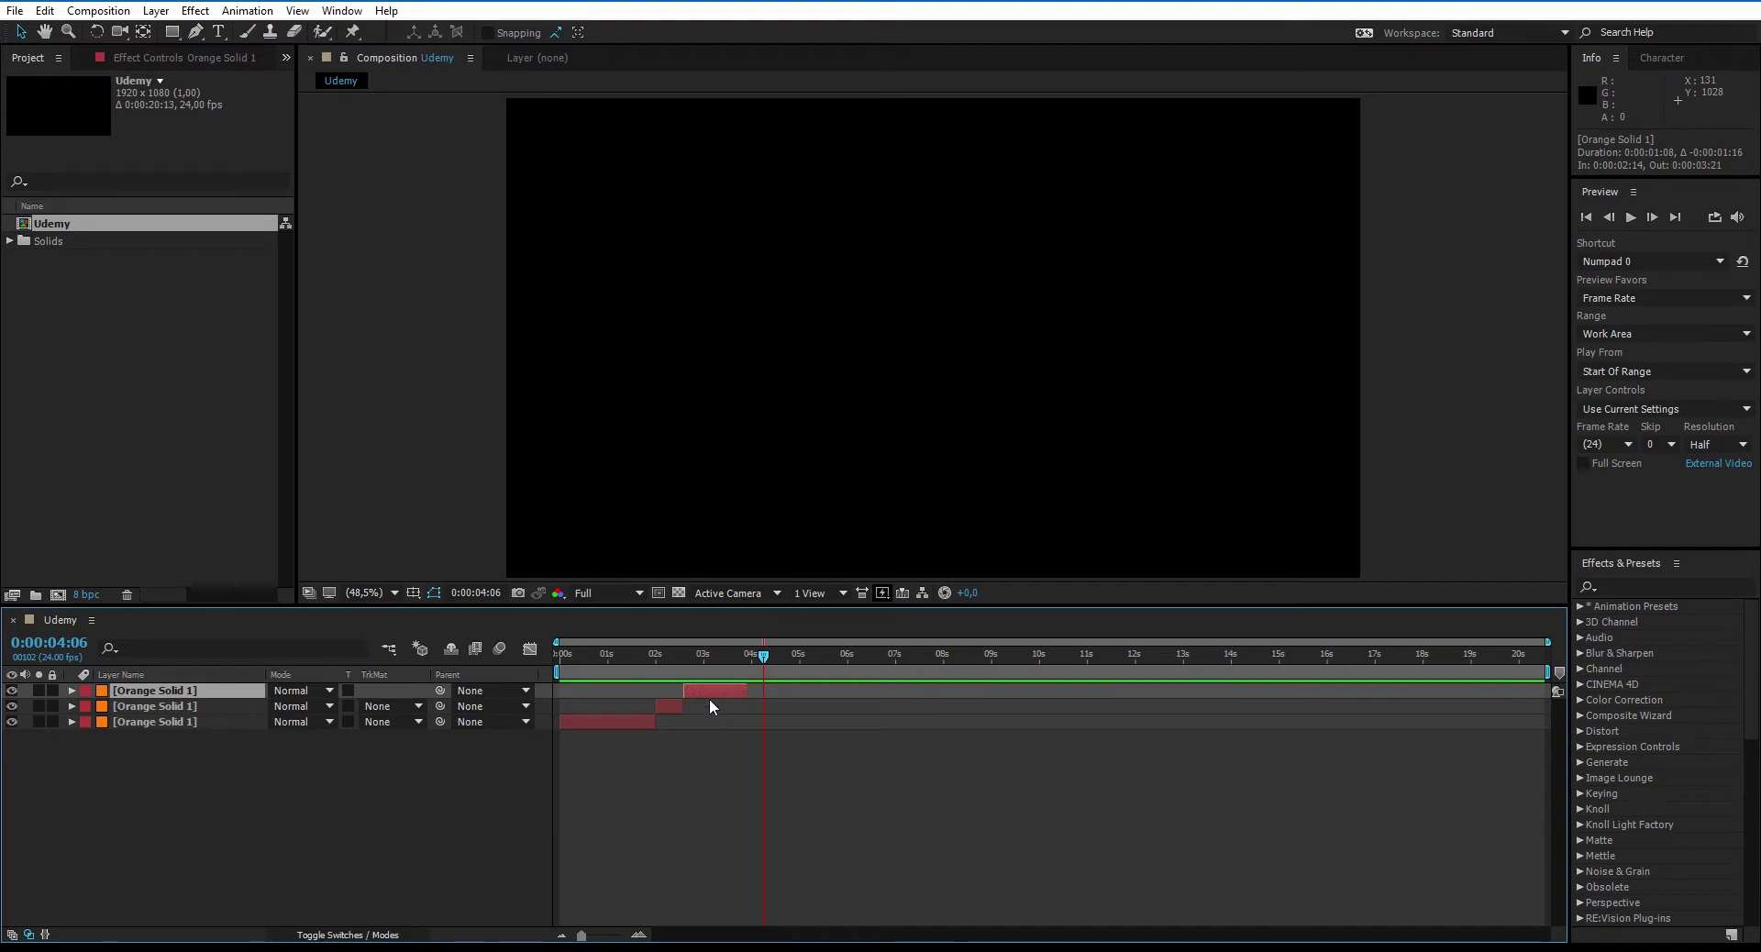
# Step: Step frame by frame back and forth across the cut between the second and third segments to check for a gap
pyautogui.click(683, 654)
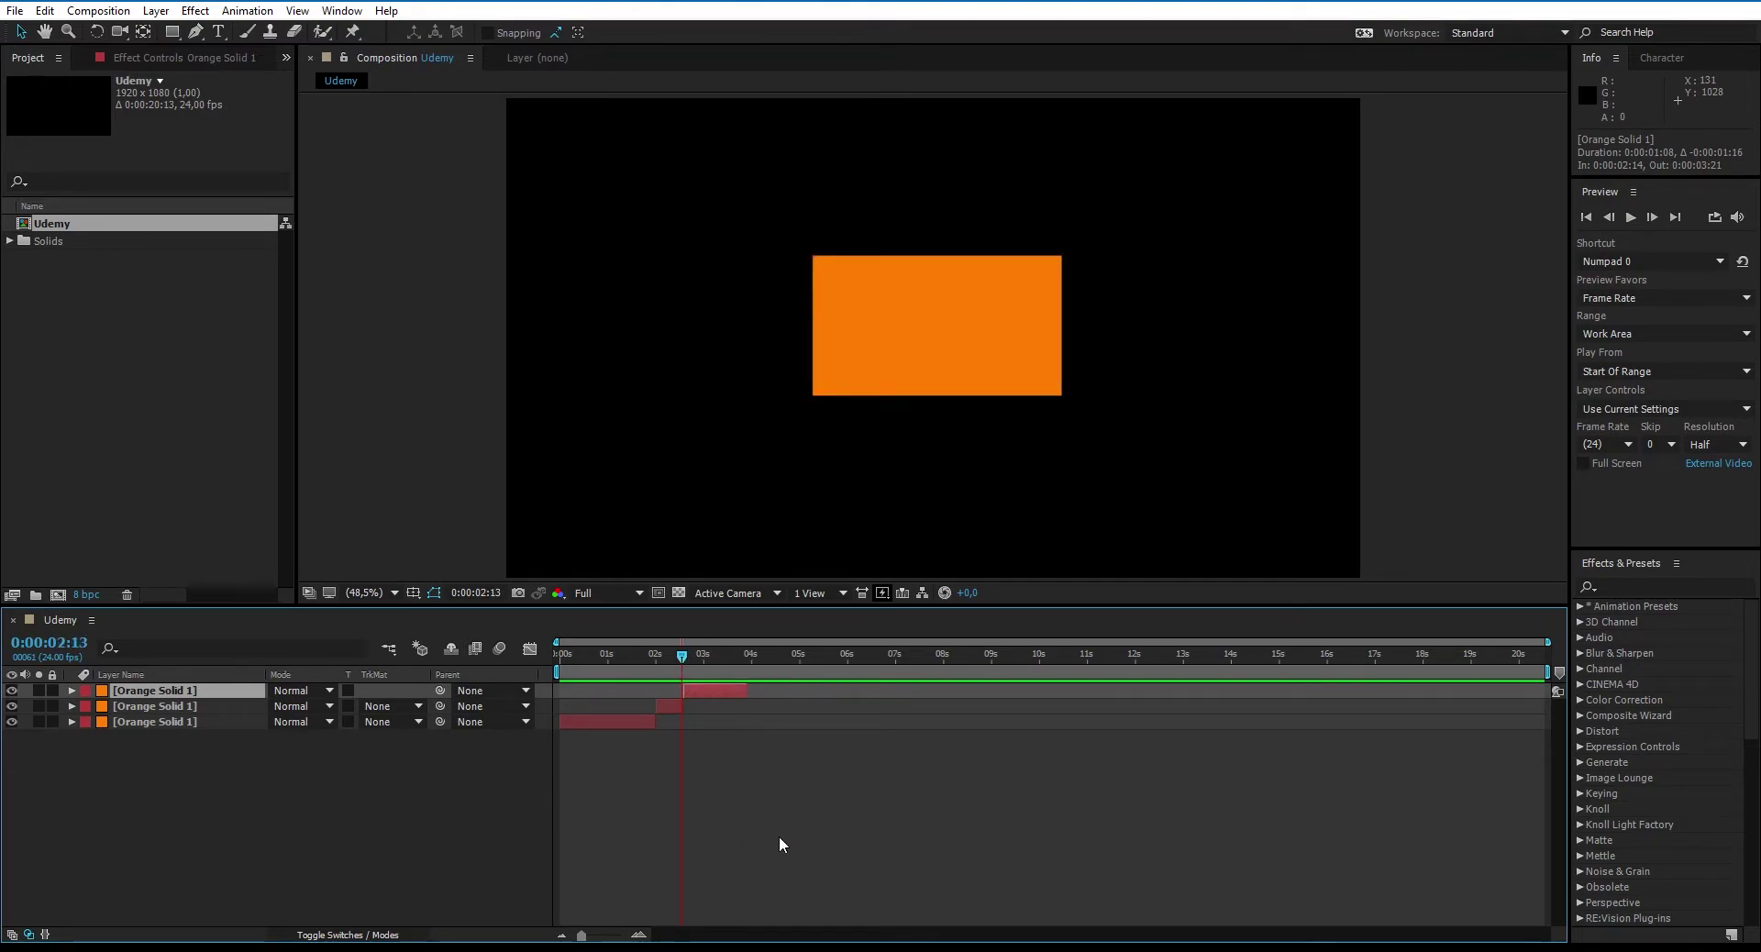
pyautogui.press('pageup')
pyautogui.press('pagedown')
pyautogui.press('pagedown')
pyautogui.press('pagedown')
pyautogui.moveTo(719, 694); pyautogui.dragTo(719, 695)
pyautogui.press('pageup')
pyautogui.press('pageup')
pyautogui.press('pagedown')
pyautogui.press('pagedown')
pyautogui.press('pagedown')
pyautogui.press('pagedown')
pyautogui.moveTo(719, 690); pyautogui.dragTo(718, 690)
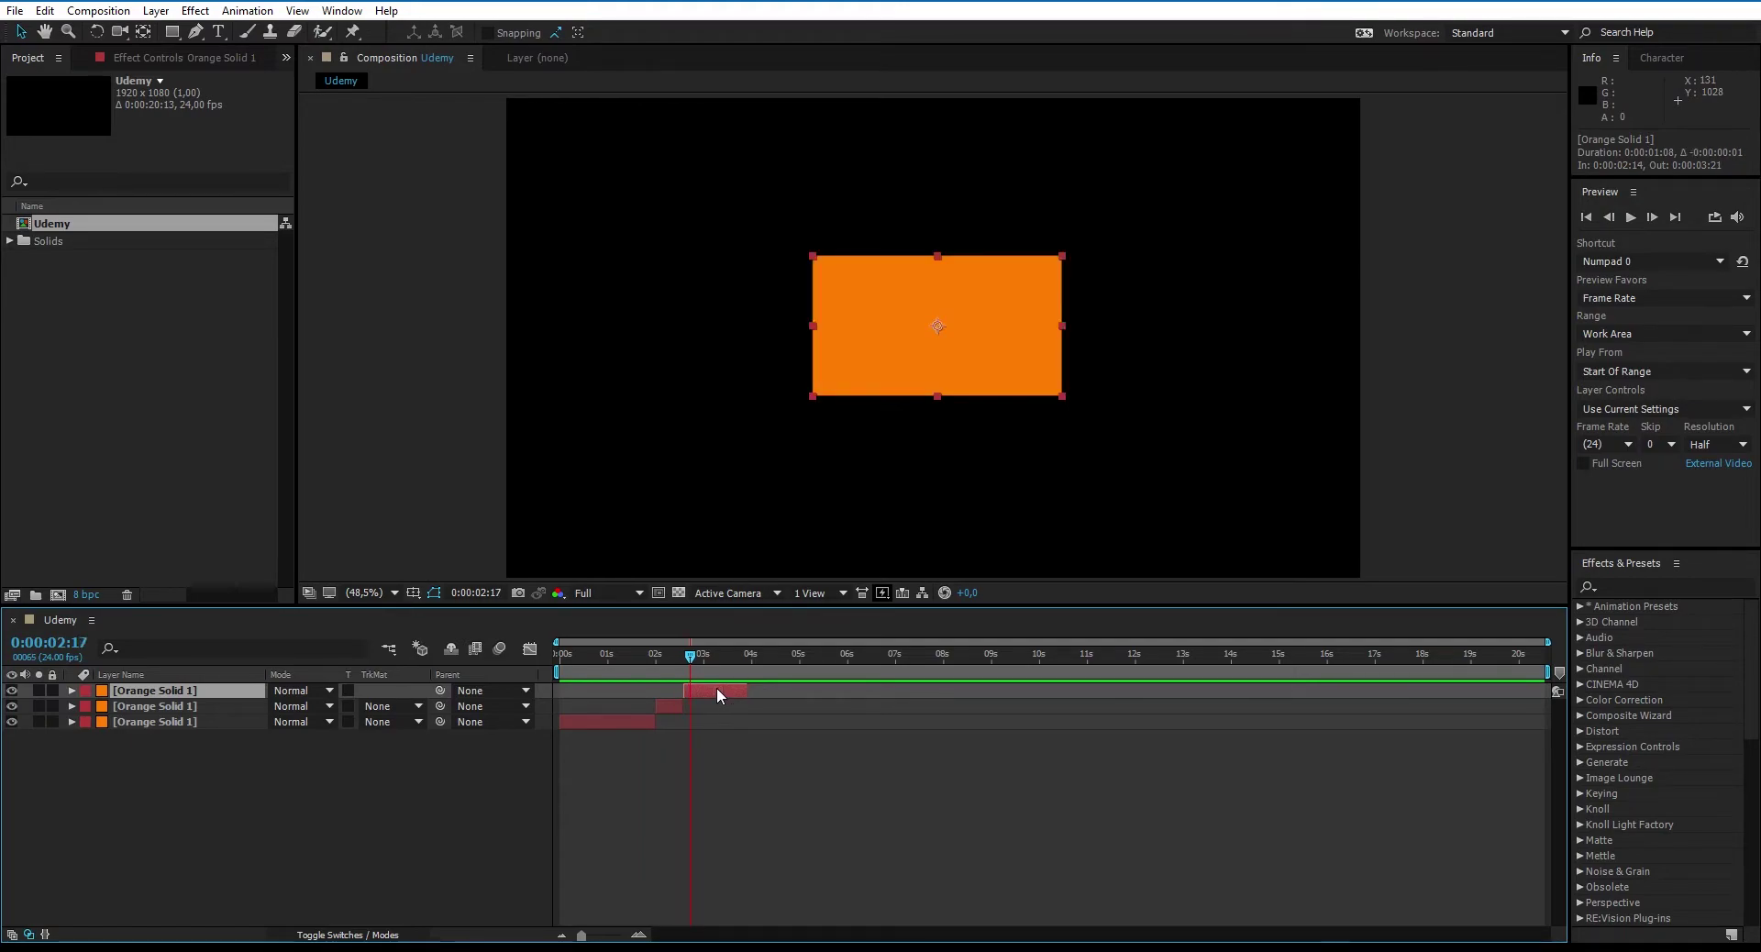
pyautogui.press('pageup')
pyautogui.press('pageup')
pyautogui.press('pageup')
pyautogui.press('pageup')
pyautogui.press('pageup')
pyautogui.press('pageup')
pyautogui.press('pageup')
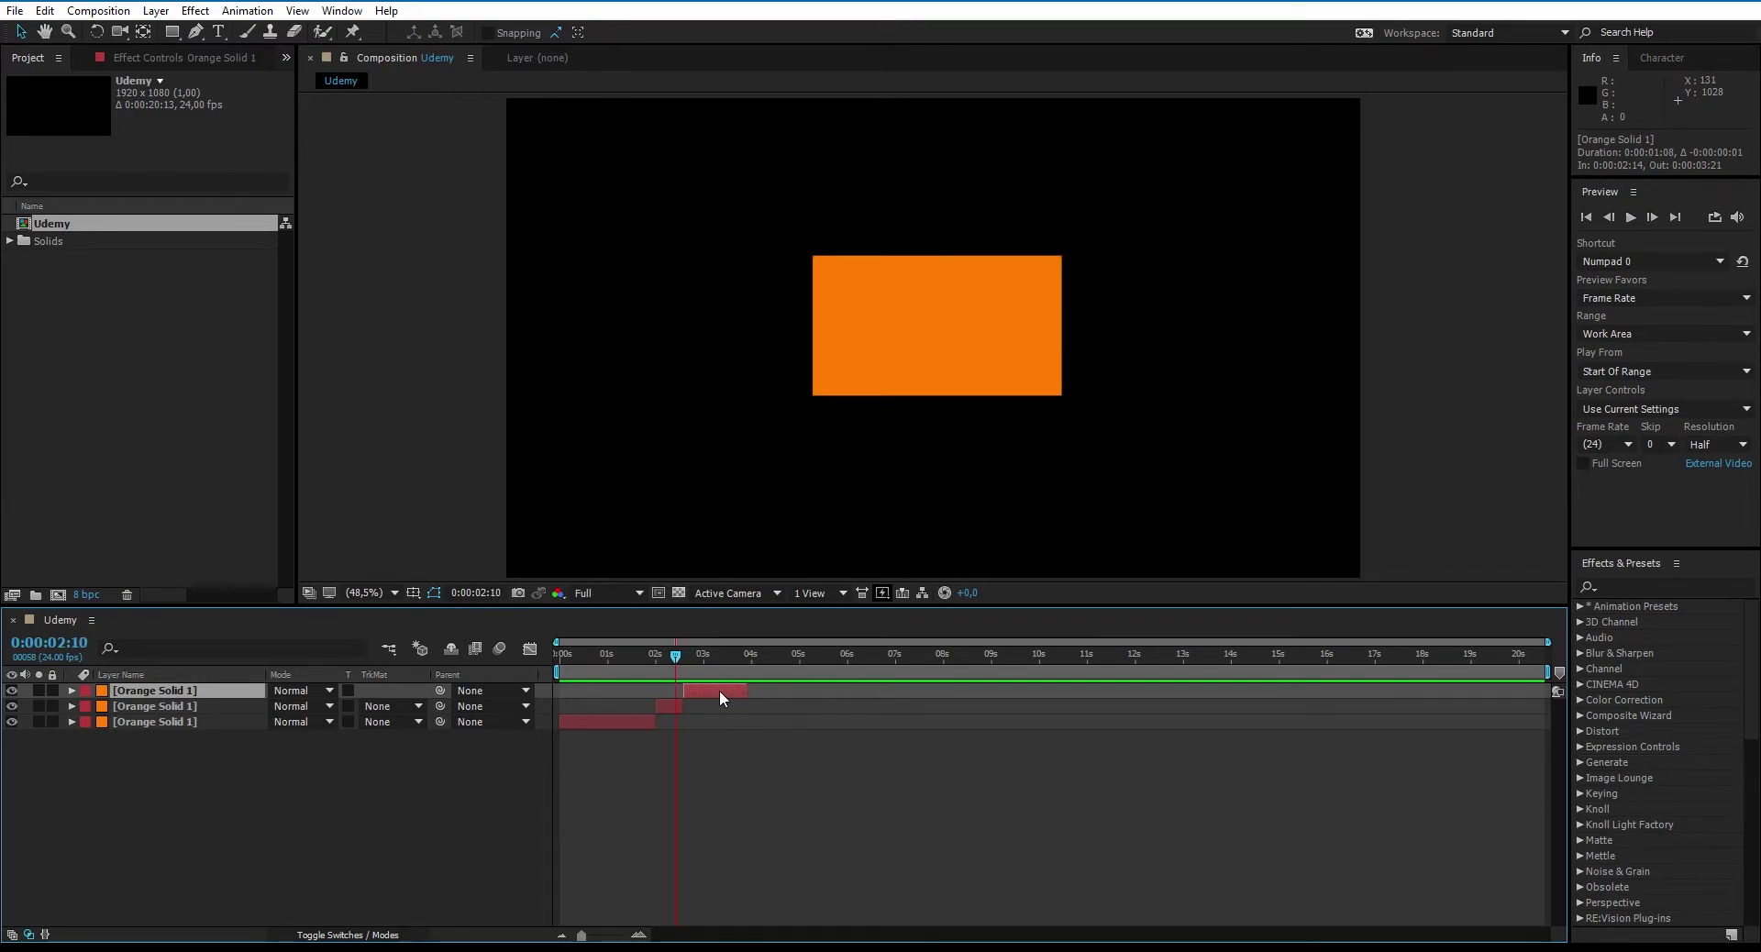
# Step: Examine the cuts between the three segments up close, selecting the middle segment and deselecting it
pyautogui.scroll(4, 679, 710)
pyautogui.scroll(-1, 683, 734)
pyautogui.moveTo(746, 934); pyautogui.dragTo(700, 920)
pyautogui.click(875, 705)
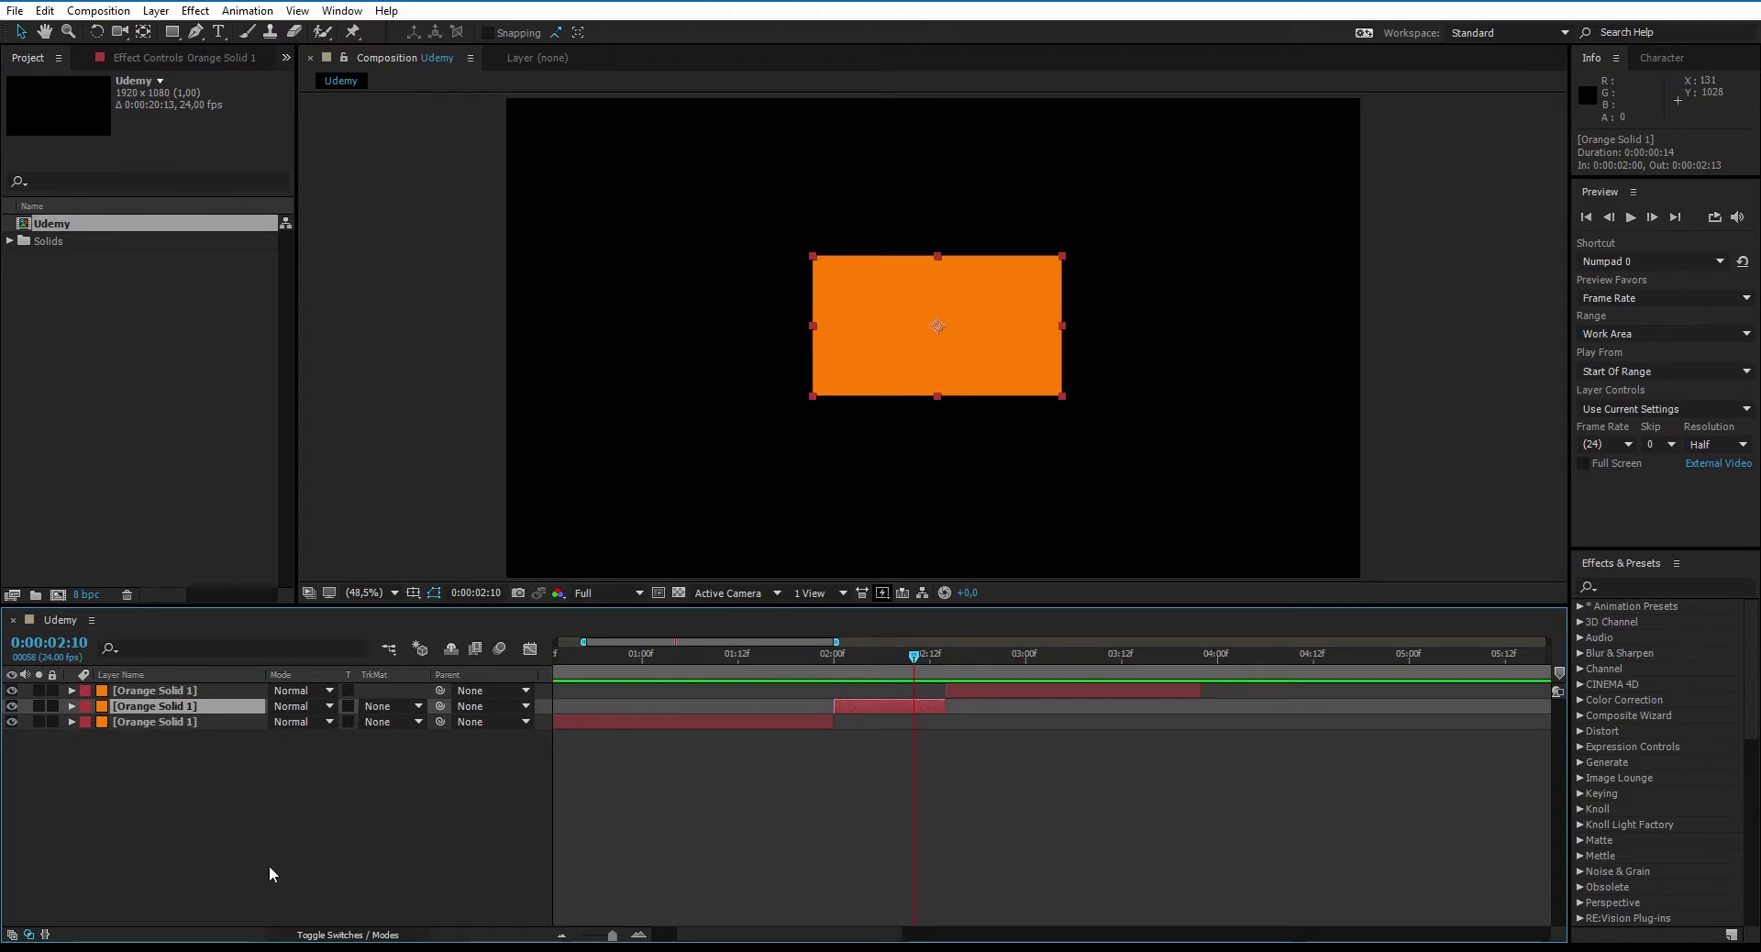
pyautogui.click(207, 786)
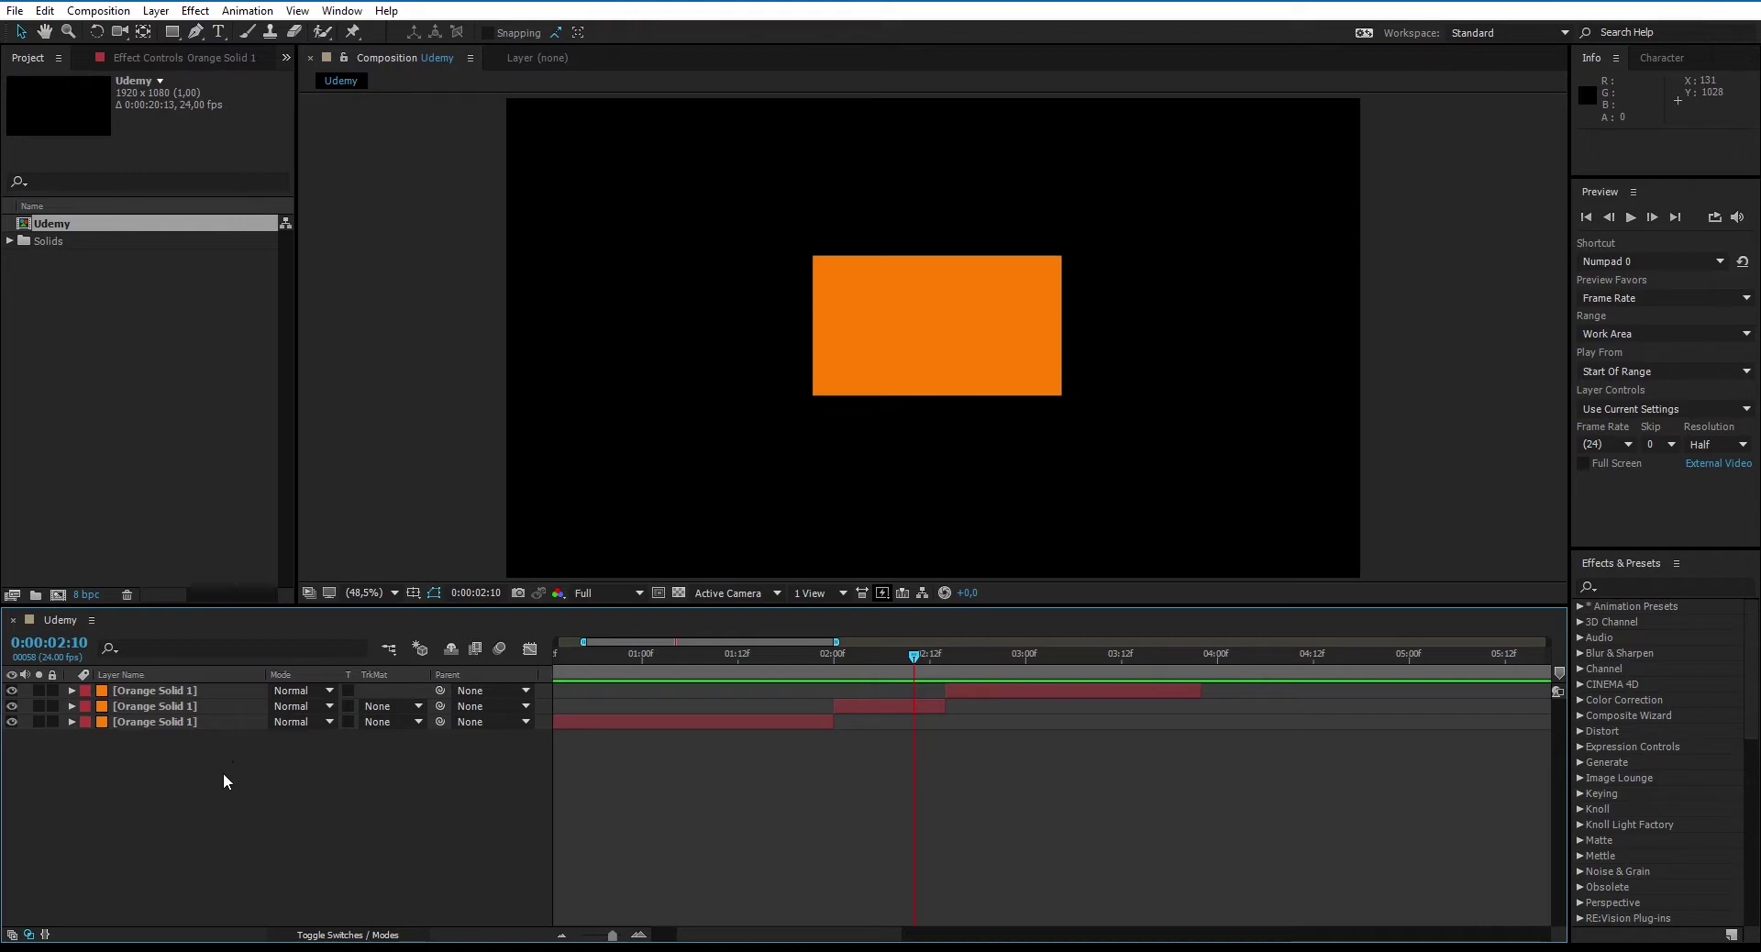
# Step: Pre-compose the two lower orange solid segments as Pre-comp 1, moving all attributes into the new composition
pyautogui.moveTo(106, 753); pyautogui.dragTo(174, 713)
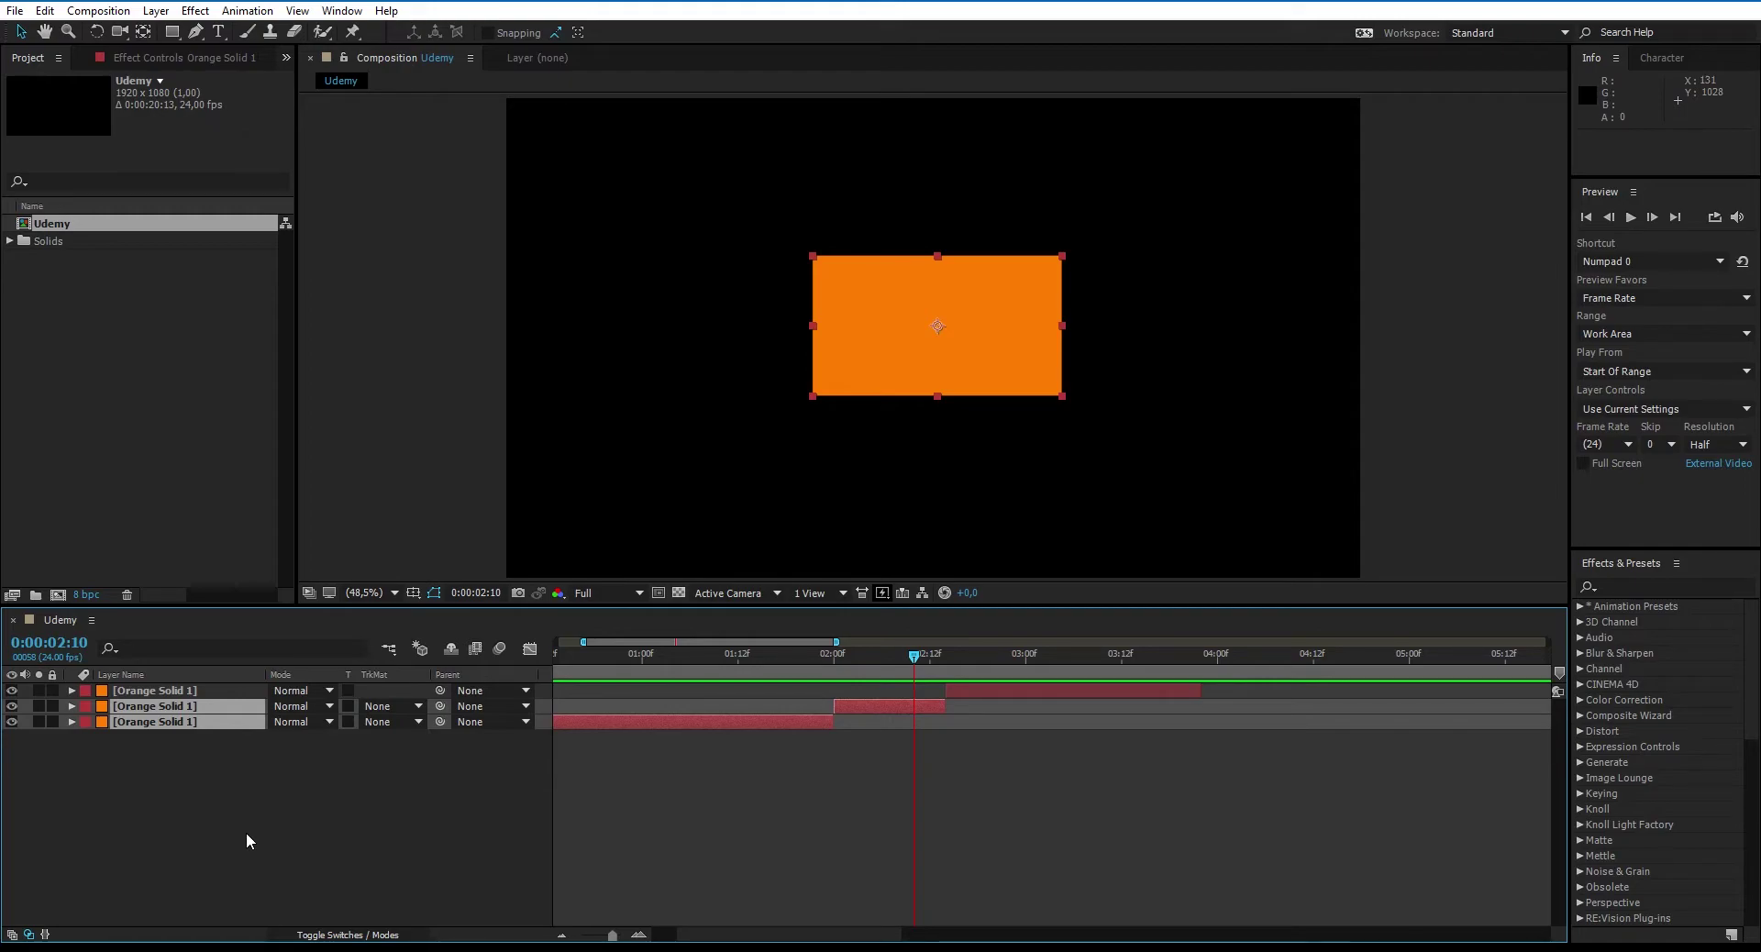
pyautogui.hotkey('ctrl', 'shift', 'c')
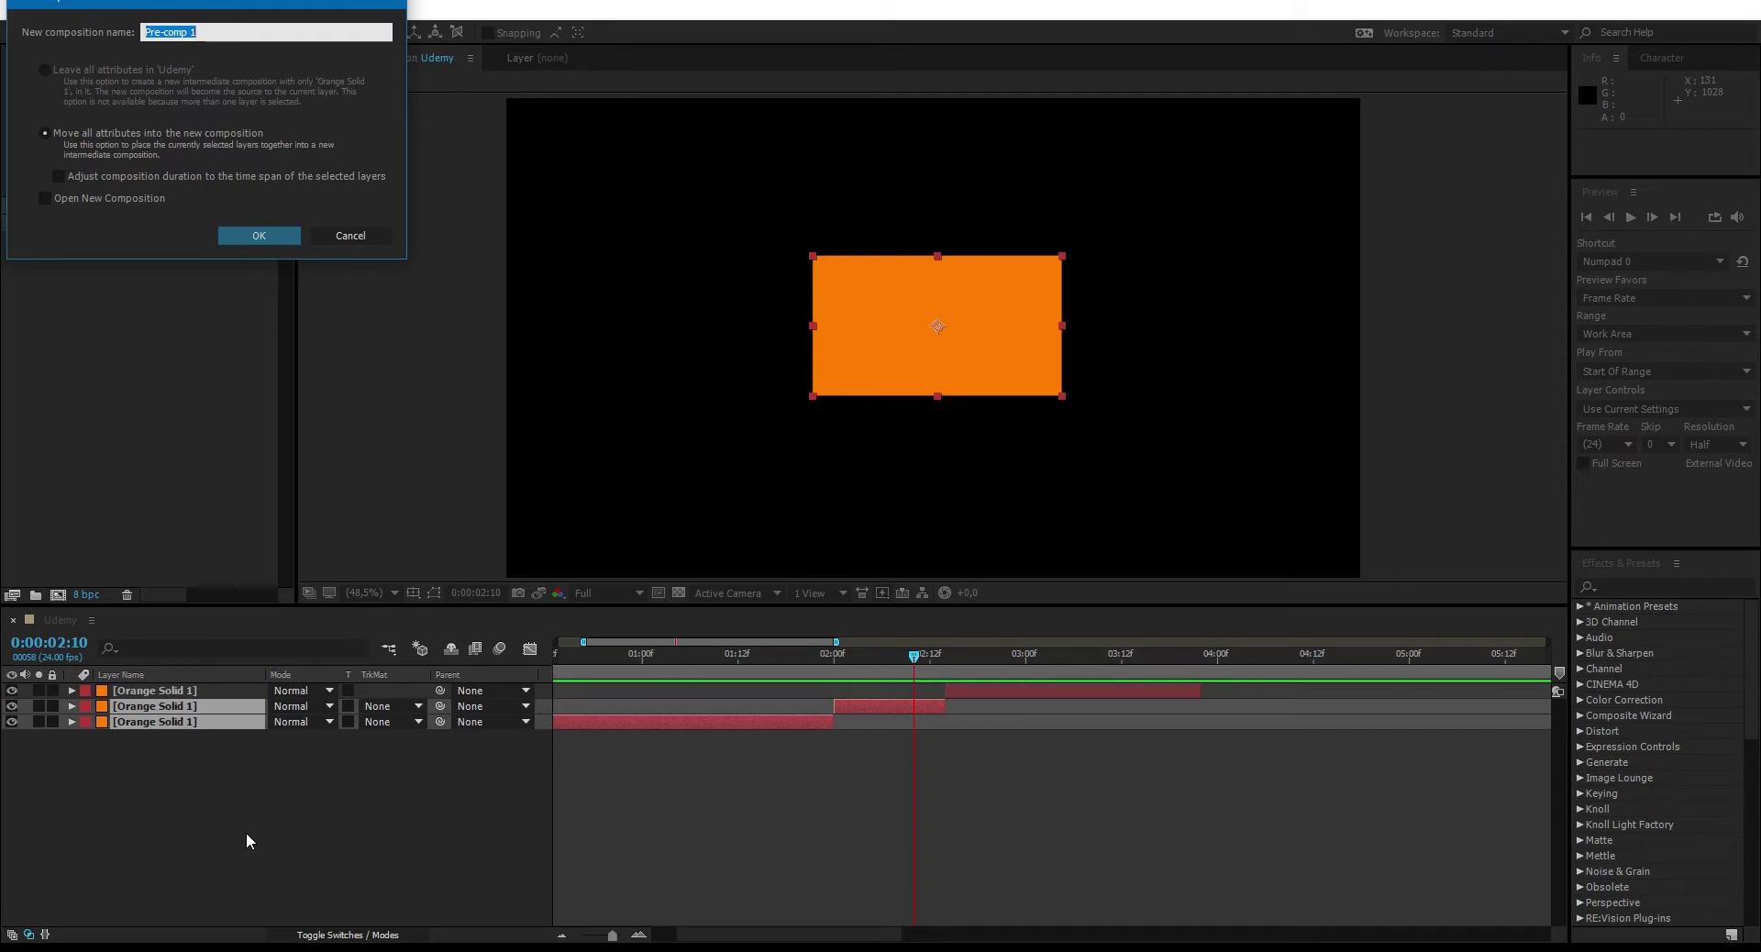
pyautogui.press('Return')
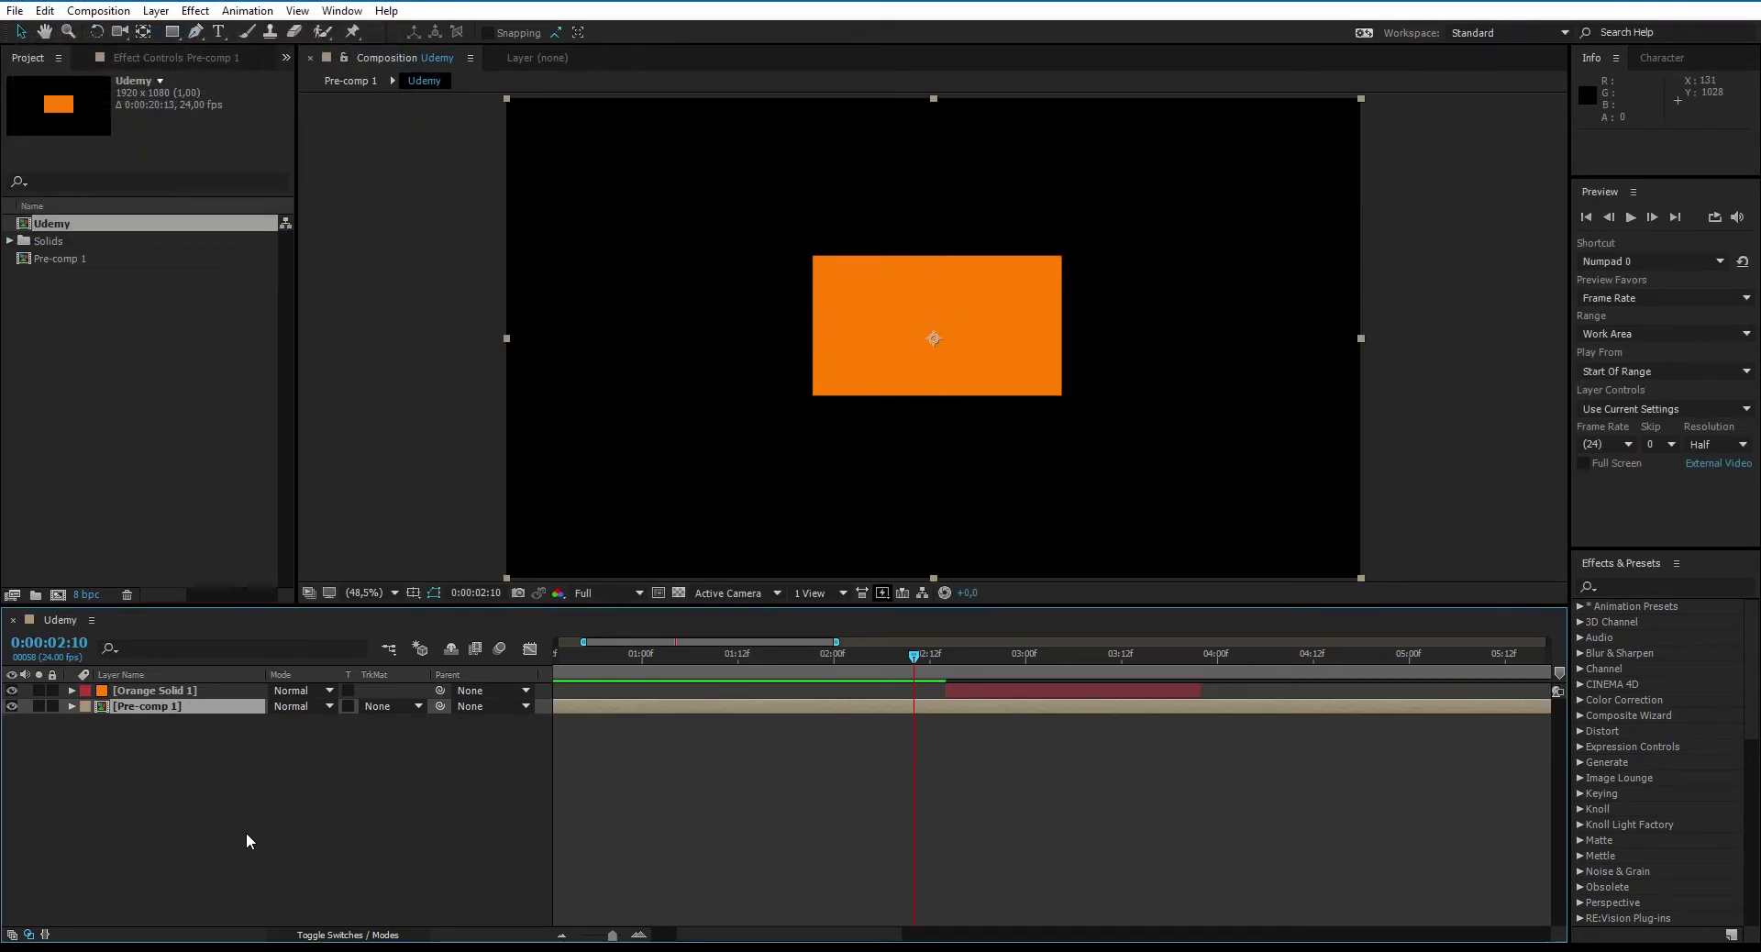
pyautogui.click(136, 739)
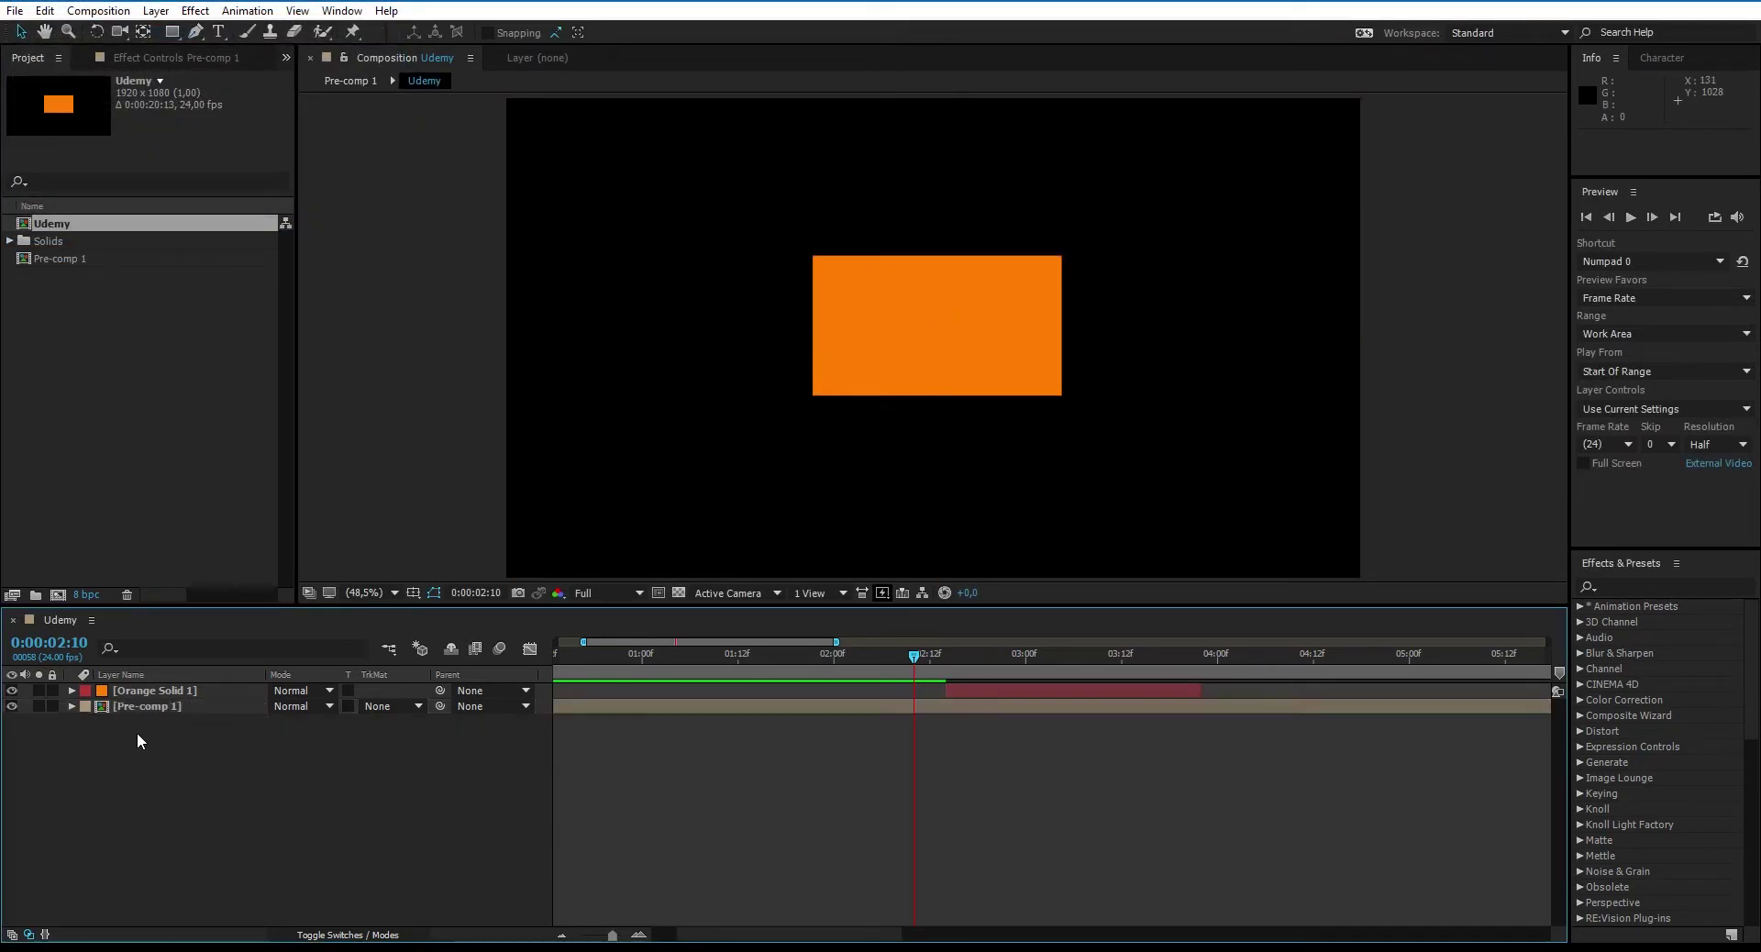
# Step: Inspect the two layers inside Pre-comp 1, return to the Udemy composition and undo the pre-compose
pyautogui.doubleClick(136, 708)
pyautogui.moveTo(129, 729); pyautogui.dragTo(200, 686)
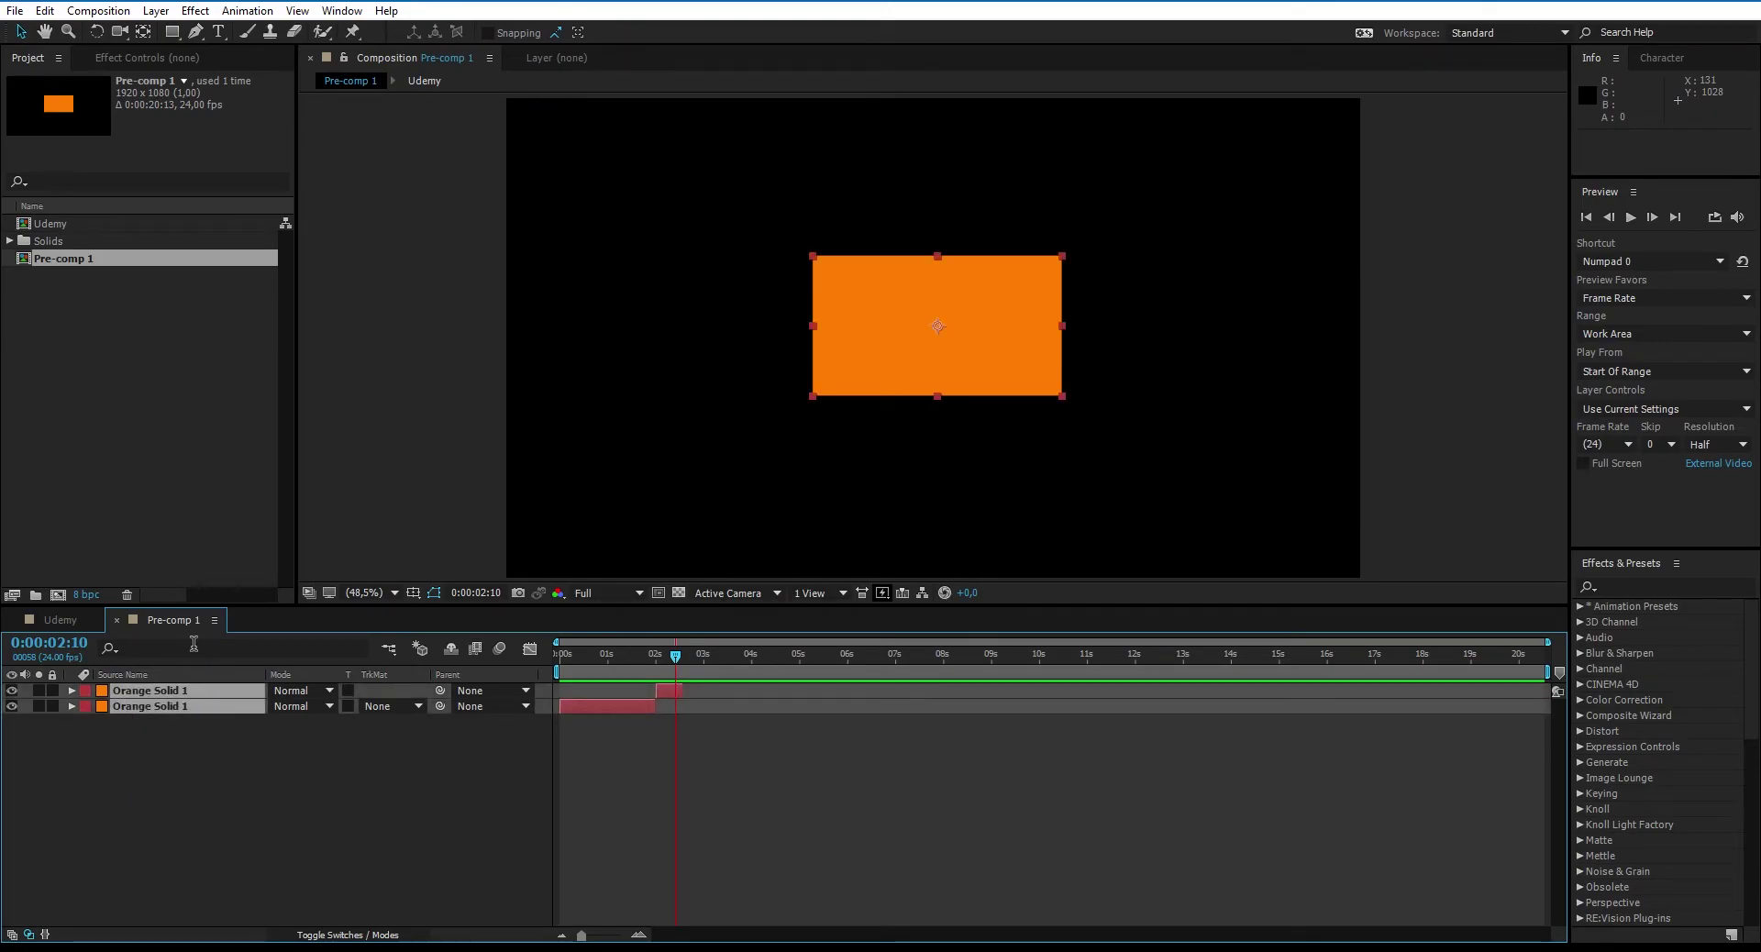
pyautogui.click(53, 620)
pyautogui.hotkey('ctrl', 'z')
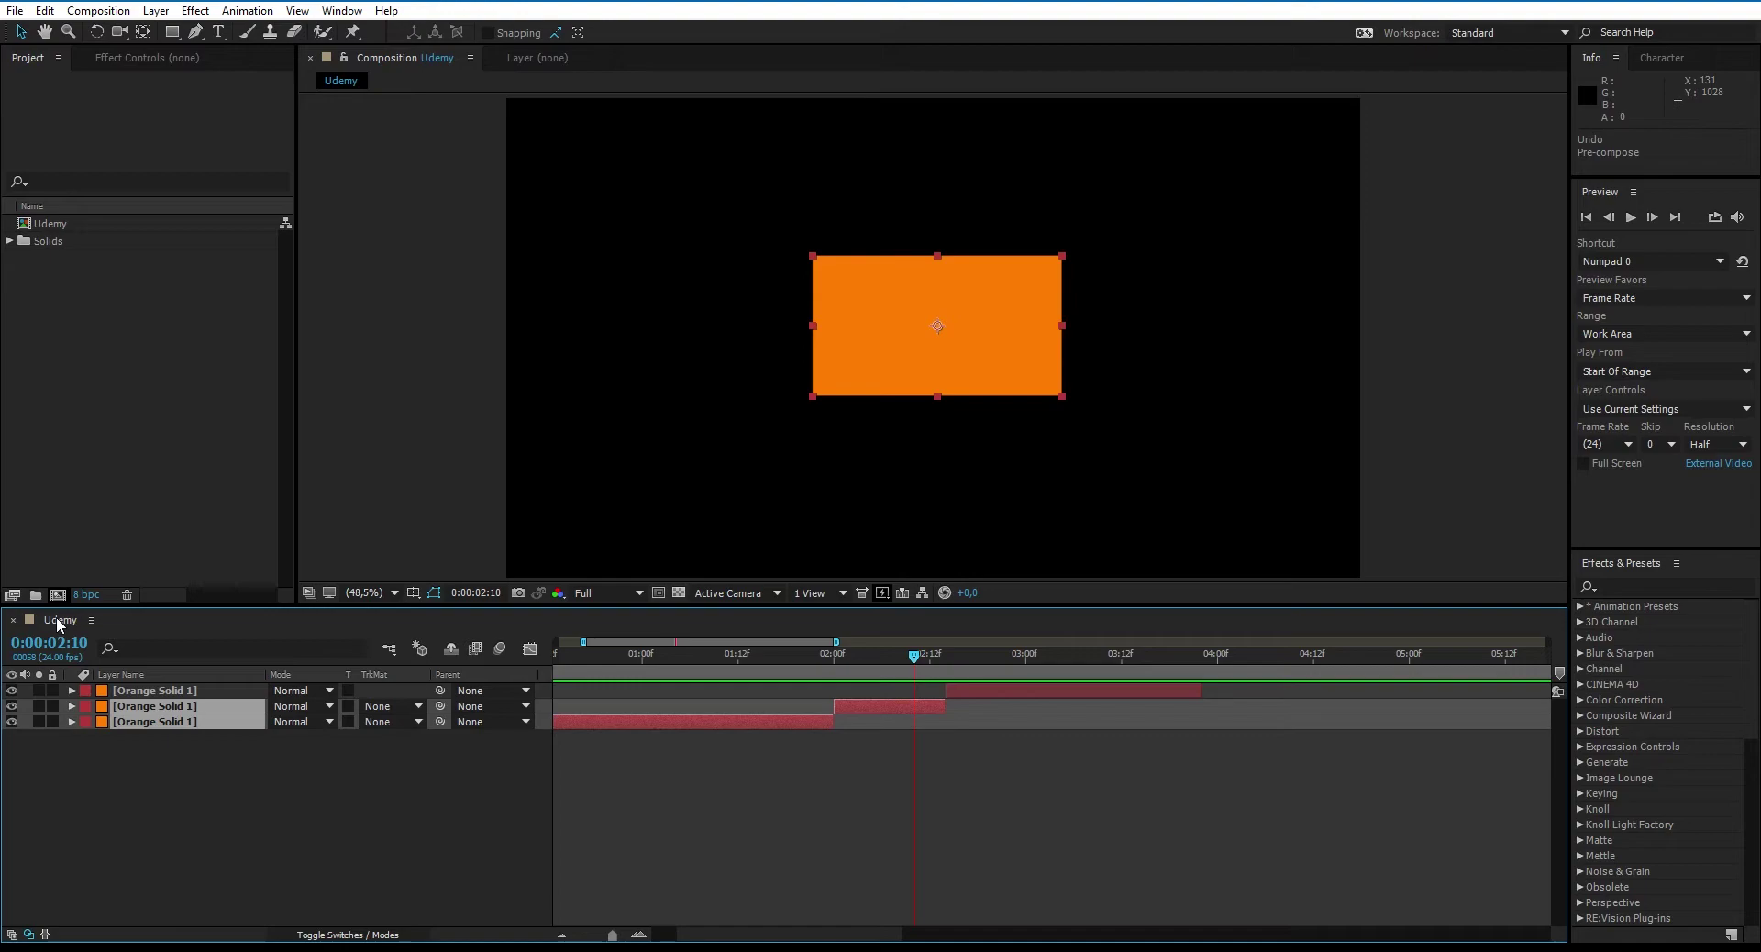
# Step: Pre-compose the same two lower segments again as Pre-comp 1, undo it, and clear the selection
pyautogui.hotkey('ctrl', 'shift', 'c')
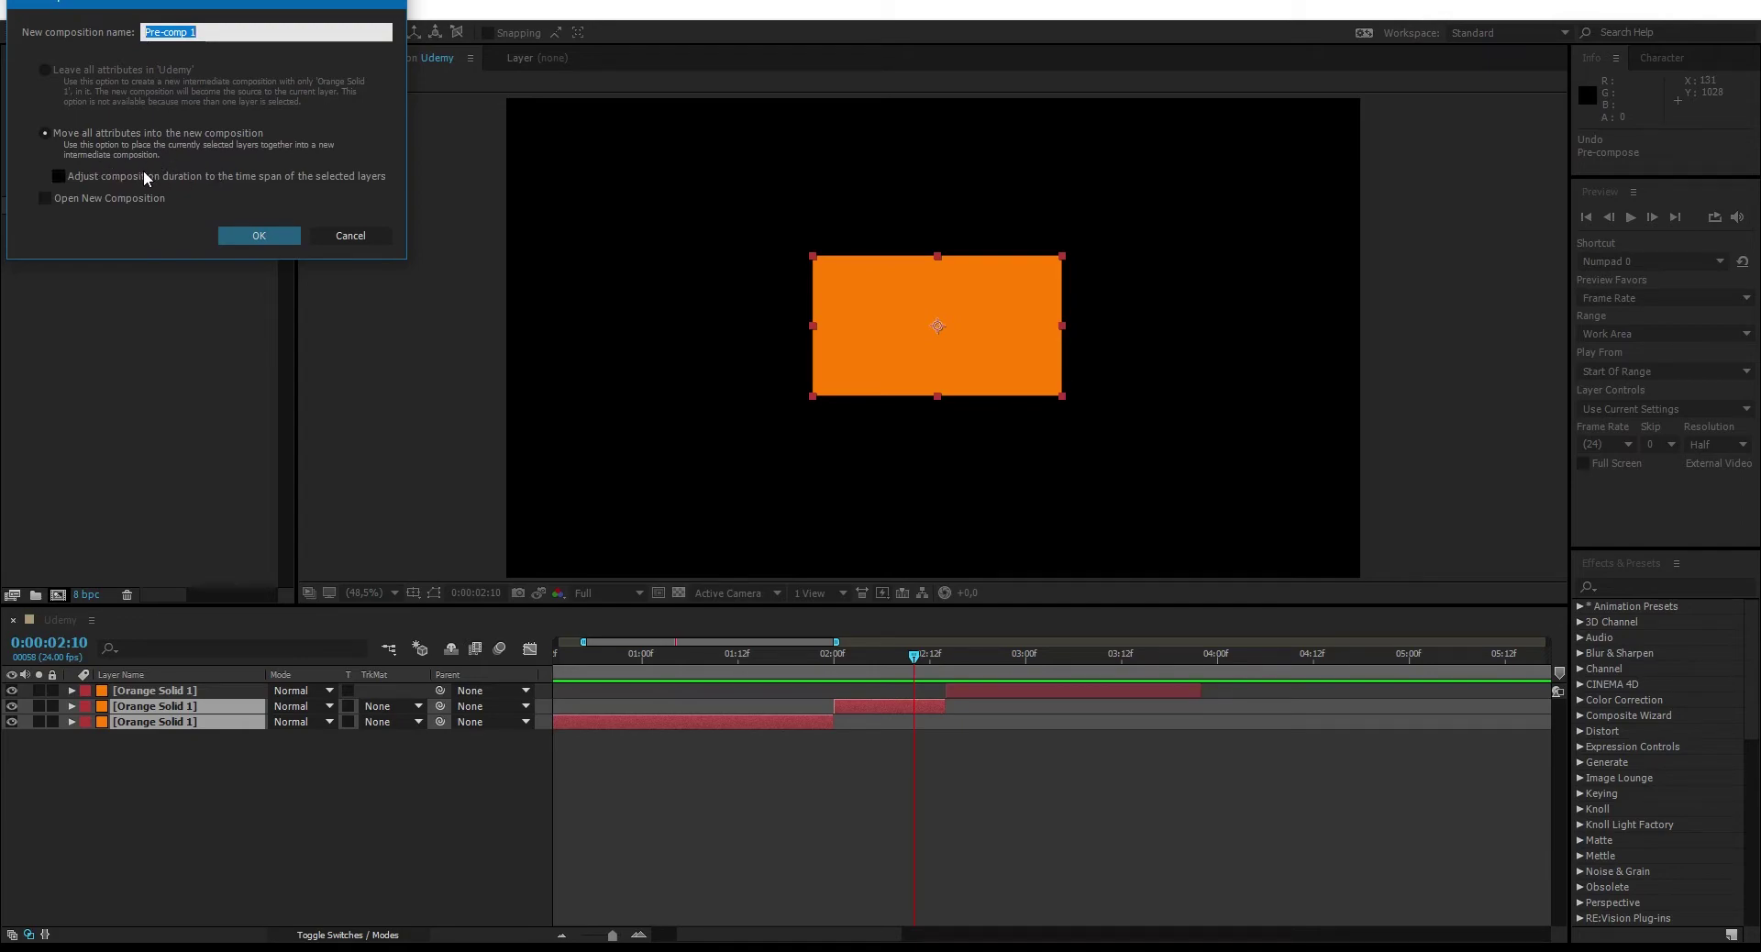
pyautogui.click(265, 237)
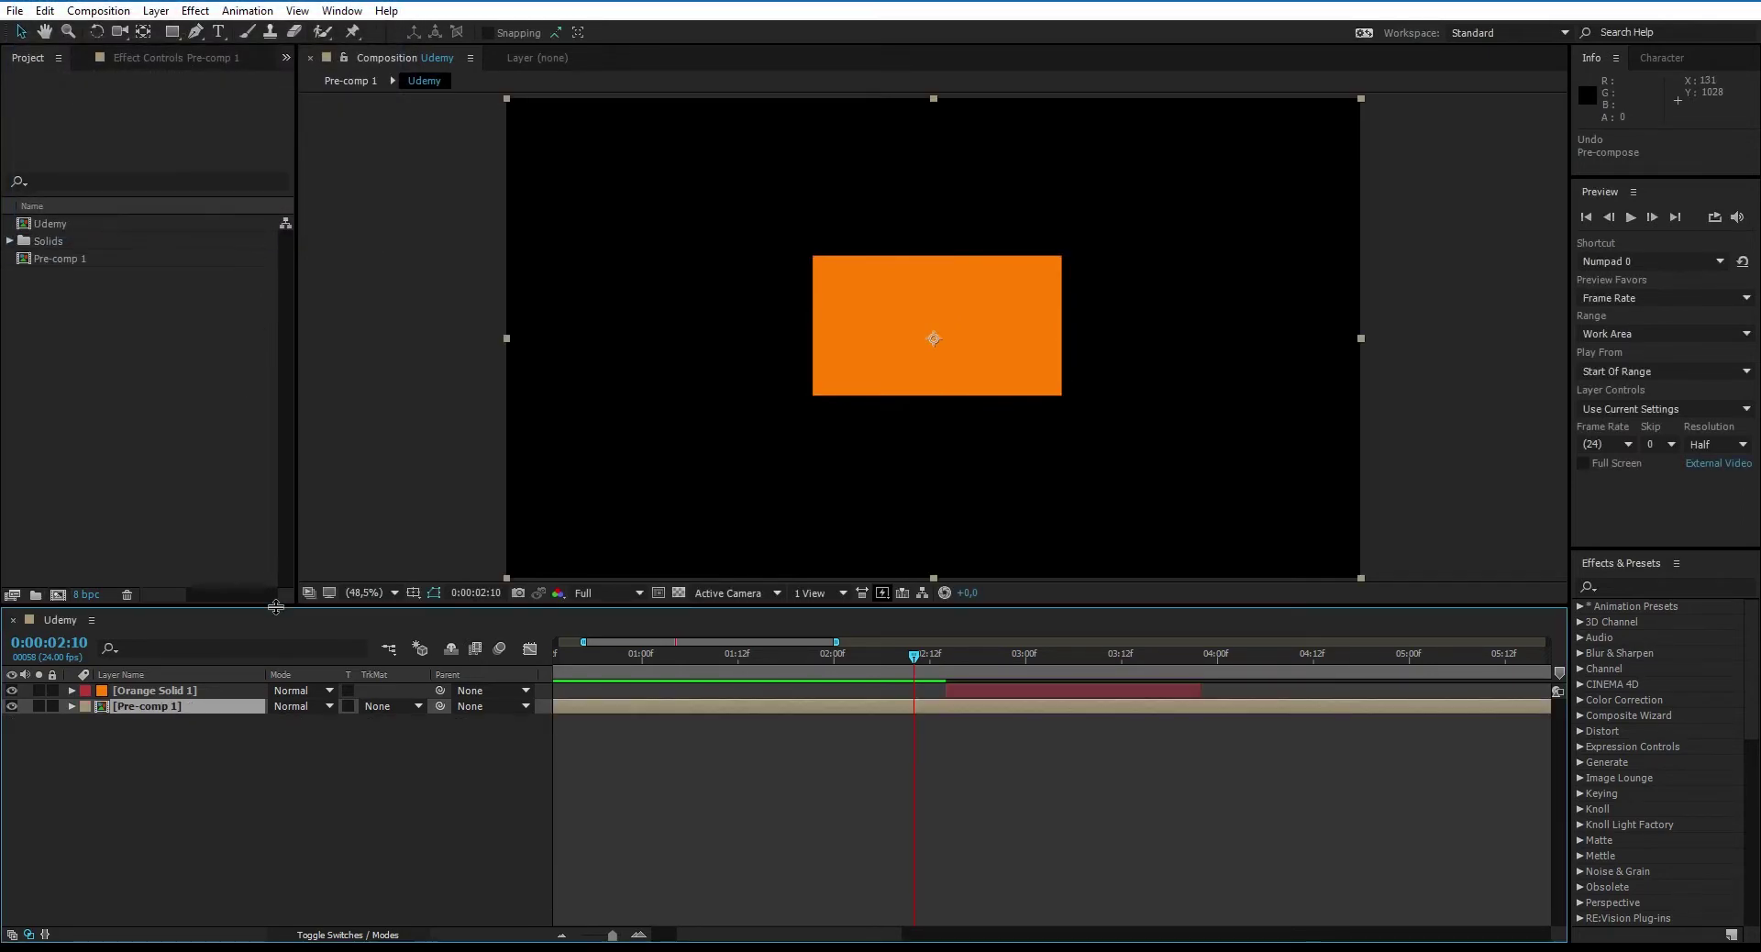
pyautogui.click(227, 750)
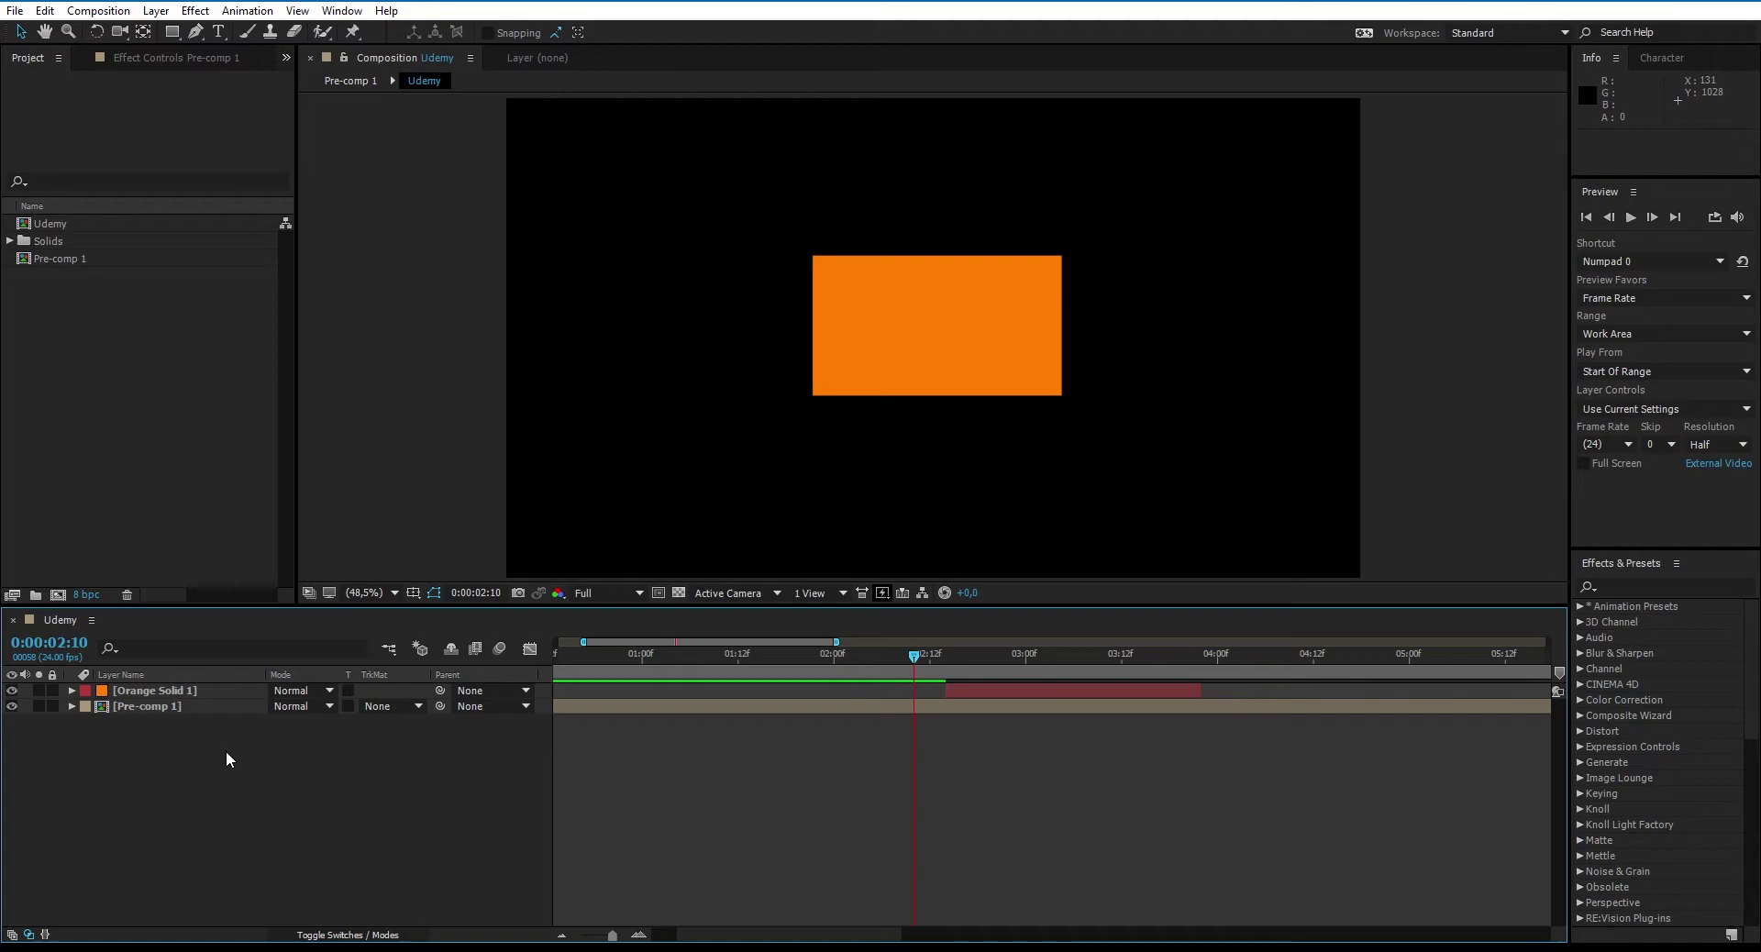
pyautogui.hotkey('ctrl', 'z')
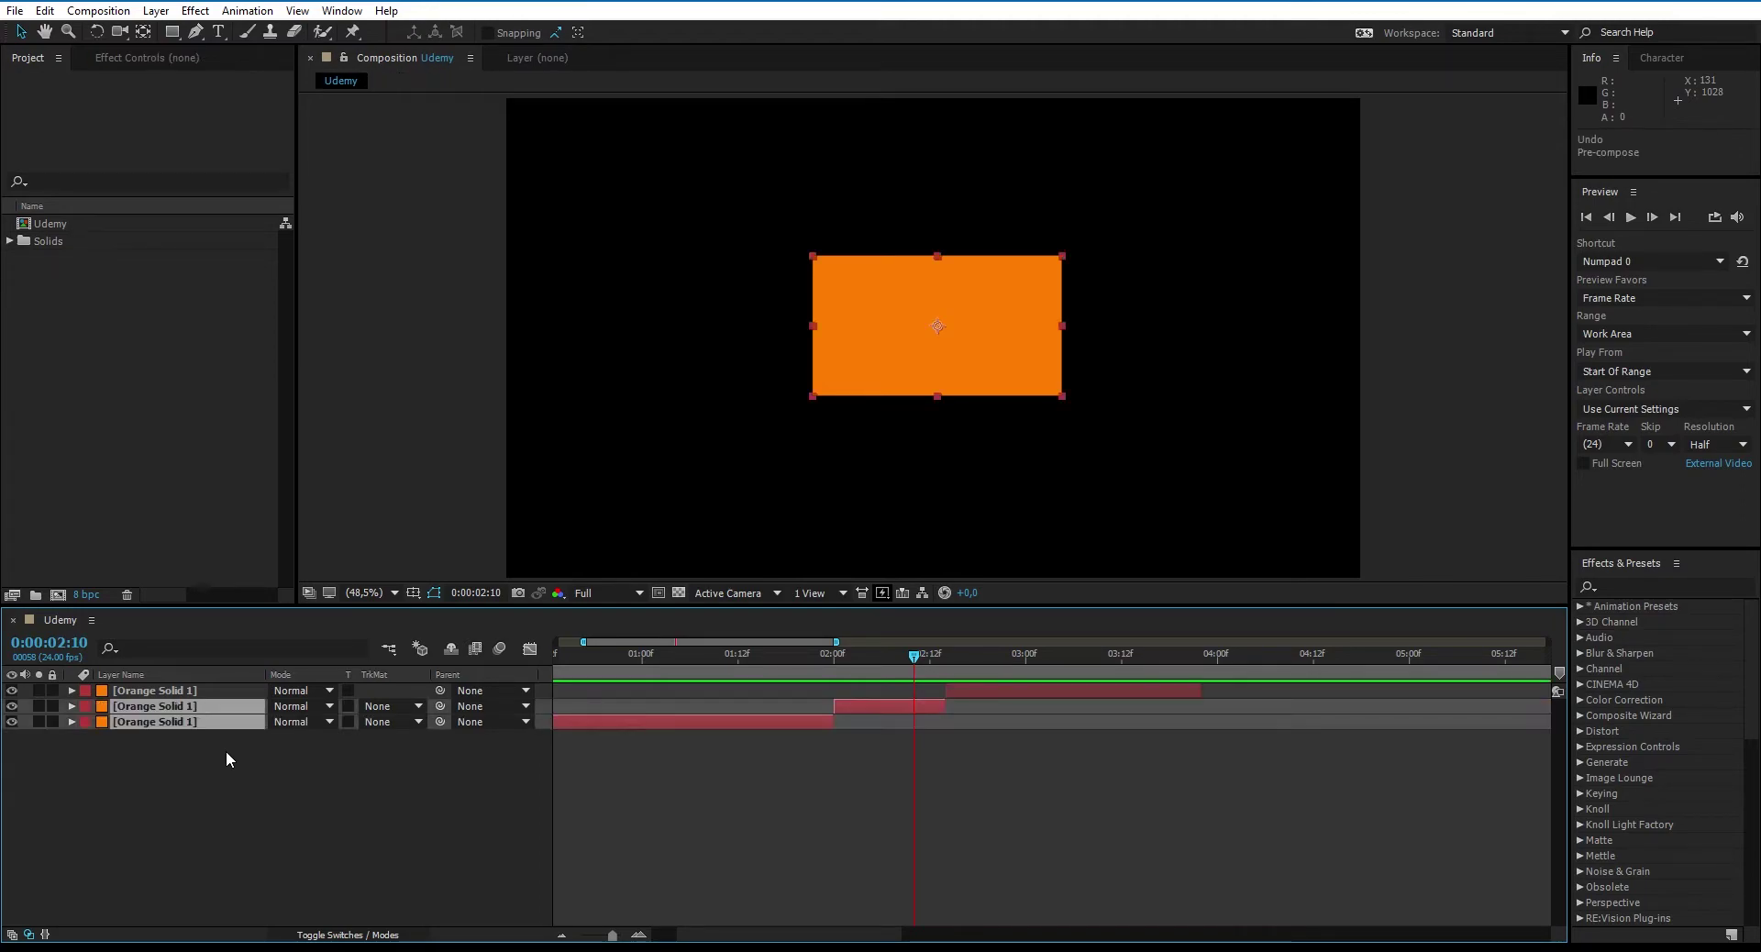
pyautogui.click(226, 750)
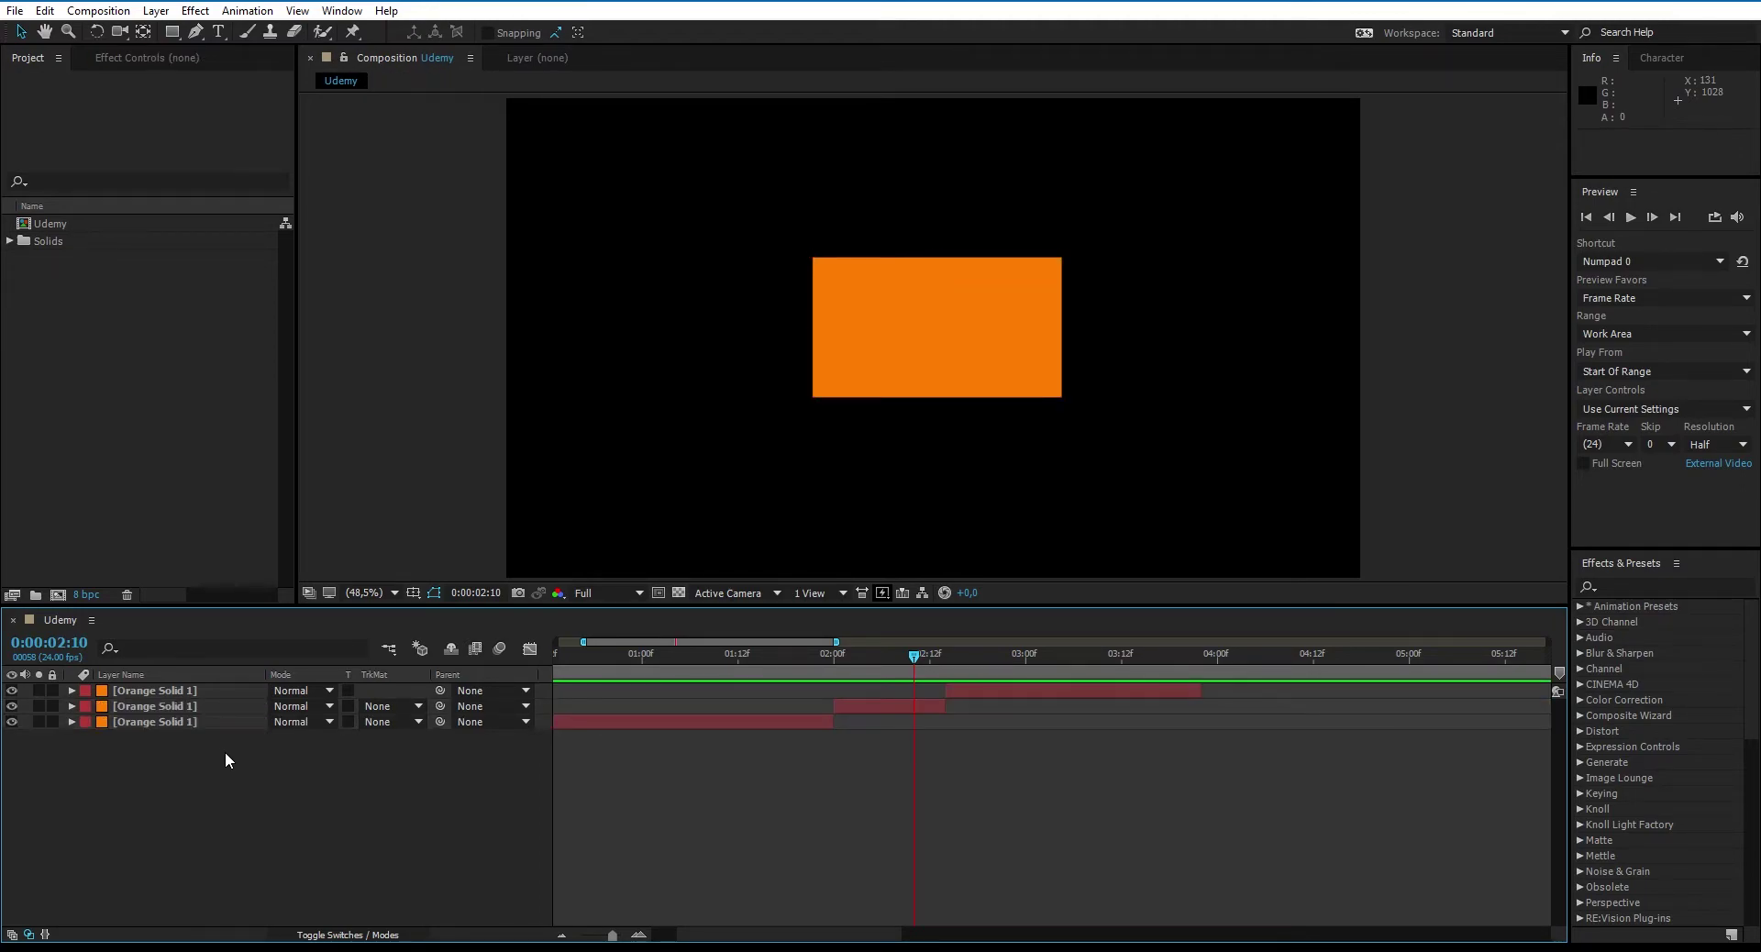
# Step: Hide the two lower orange solid segments and delete both of them
pyautogui.click(188, 694)
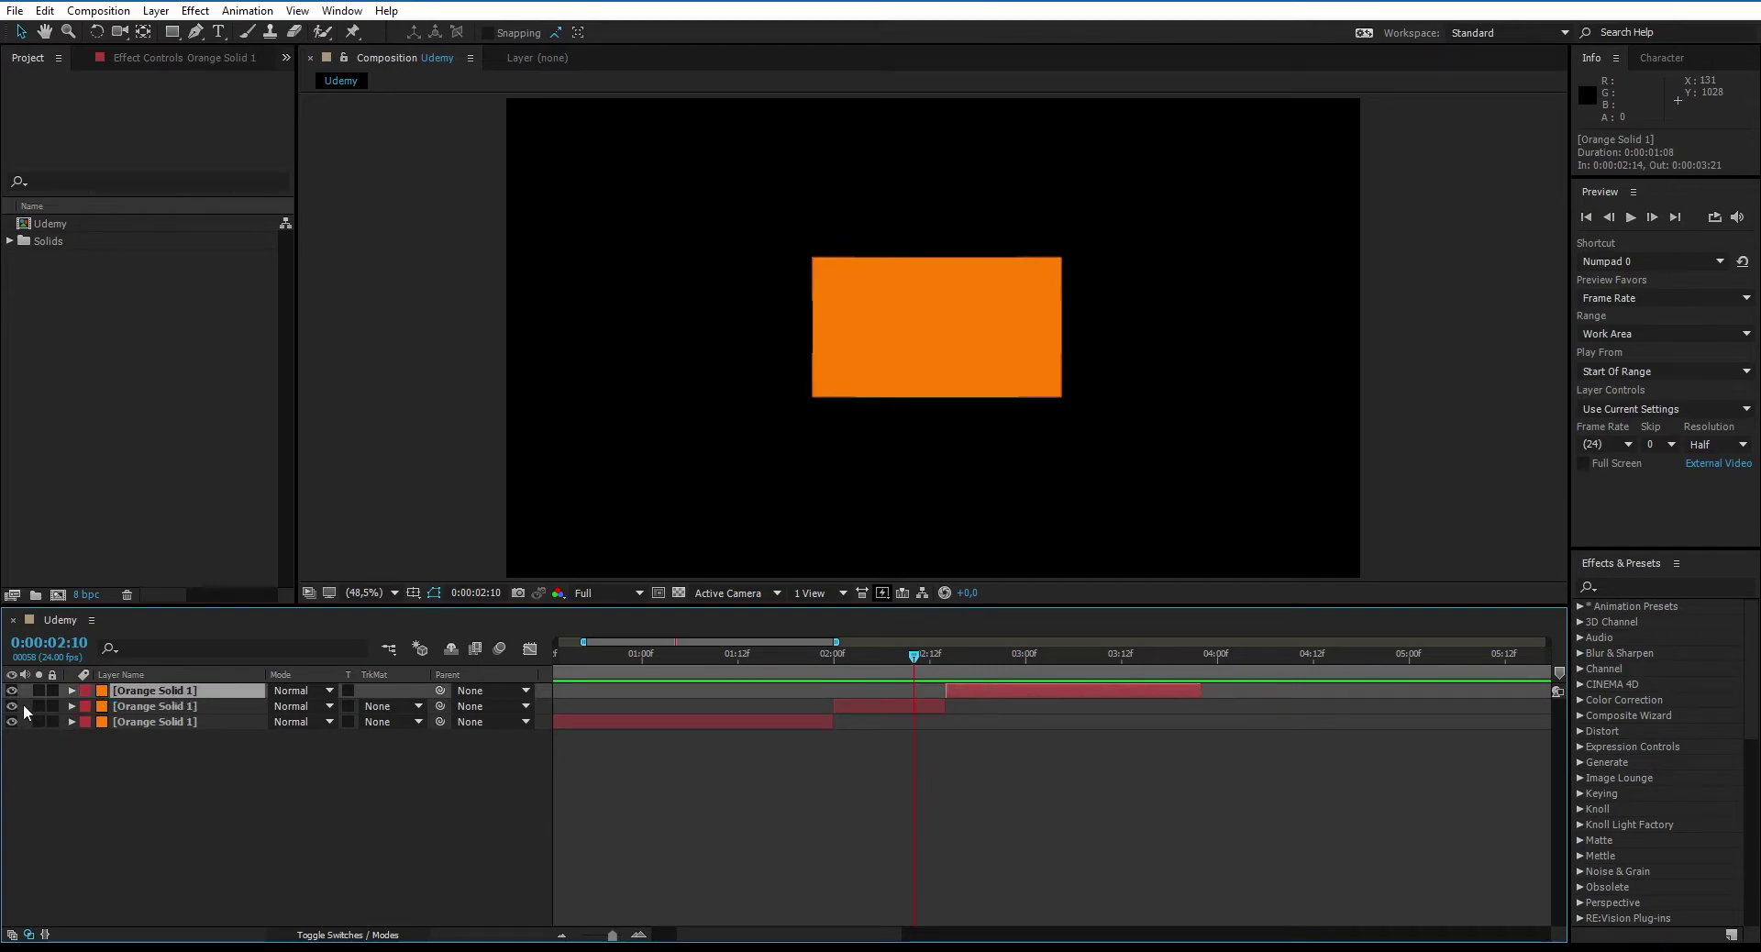
pyautogui.moveTo(11, 706); pyautogui.dragTo(13, 725)
pyautogui.click(149, 706)
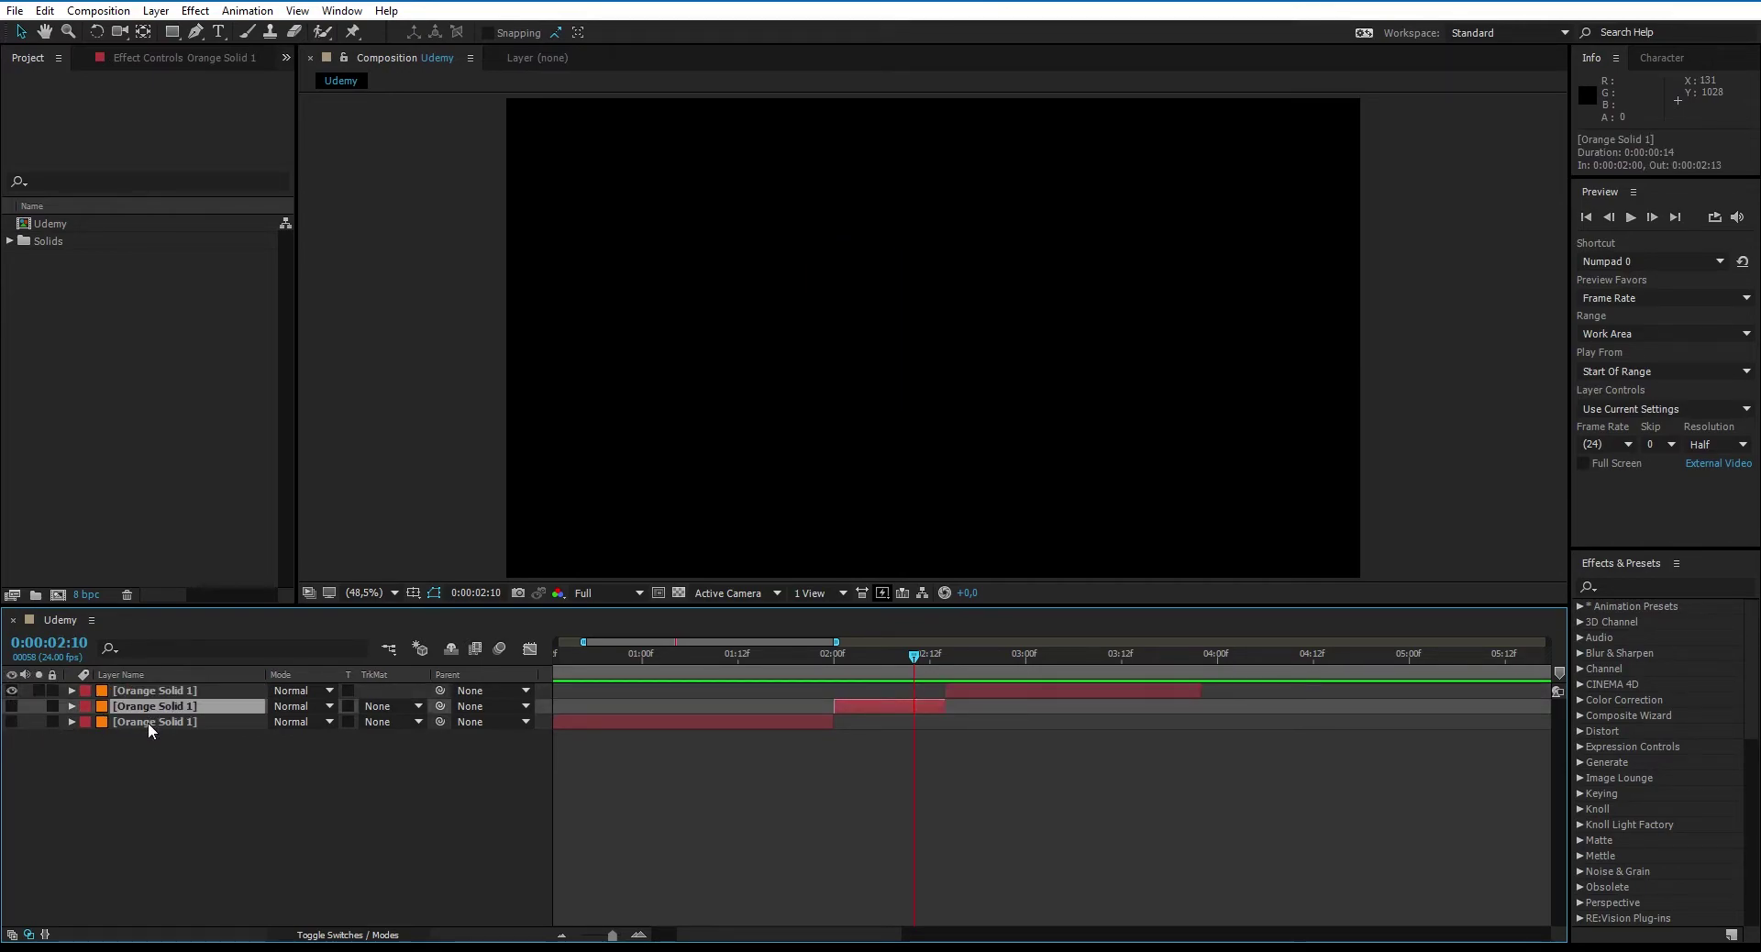
pyautogui.keyDown('ctrl'); pyautogui.click(146, 722); pyautogui.keyUp('ctrl')
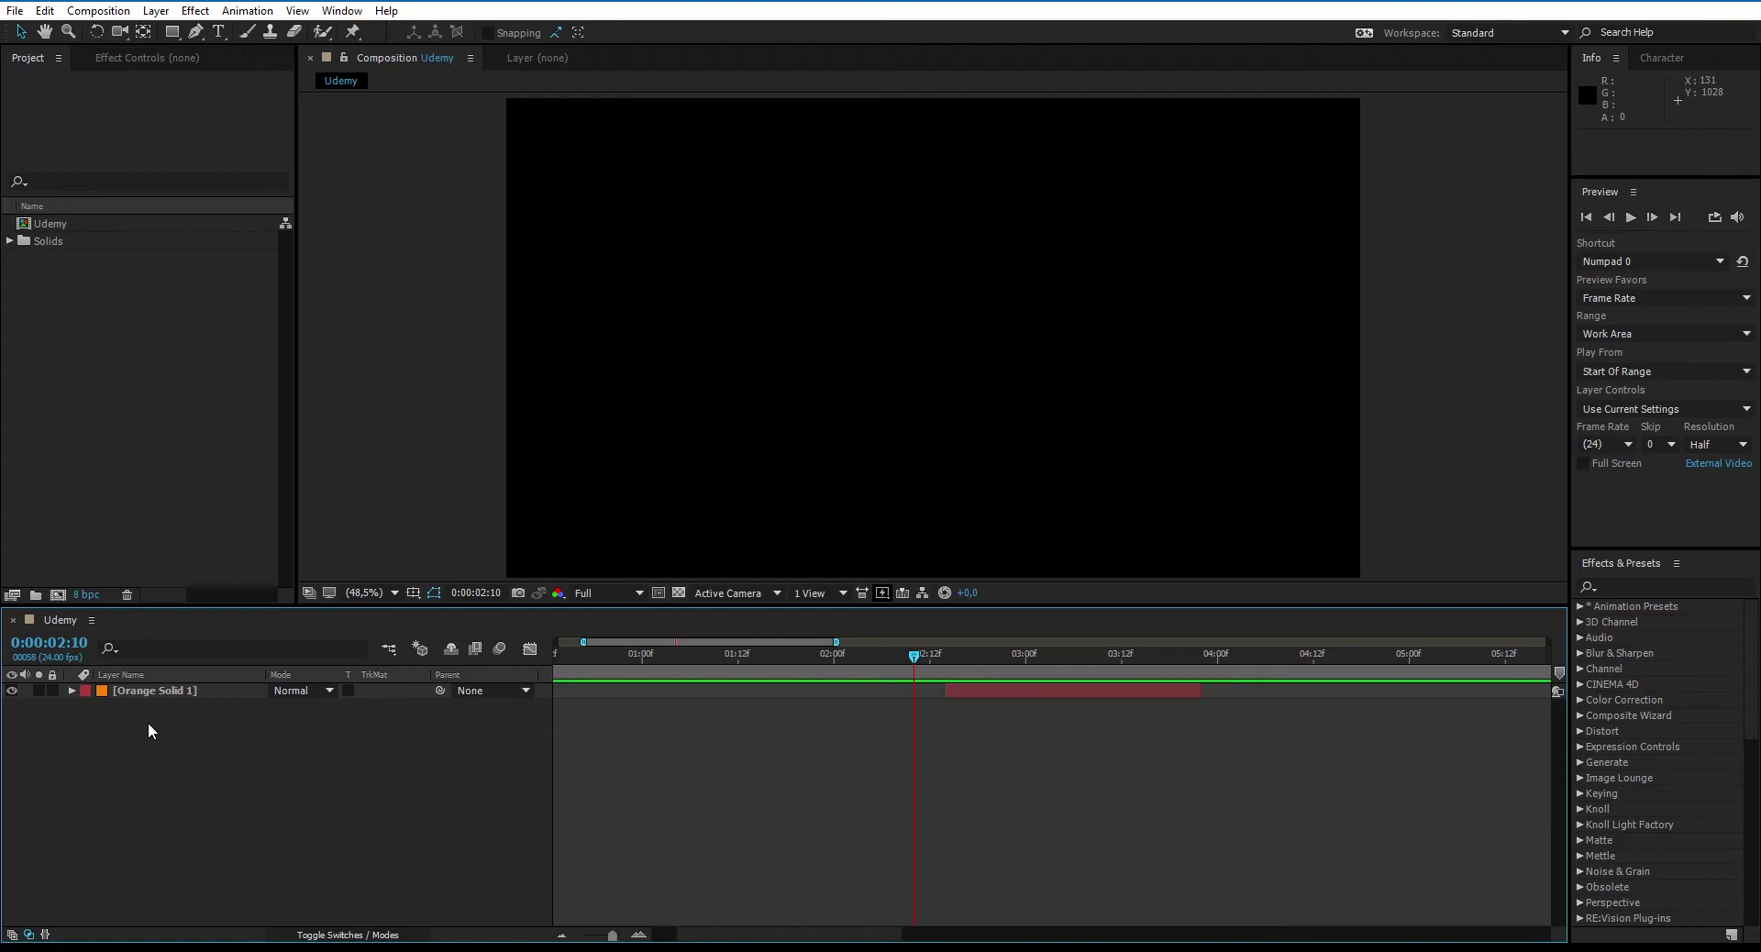
# Step: Extend the start of the remaining orange solid layer back to 0:00:00:00 and return the current time to the first frame
pyautogui.click(150, 692)
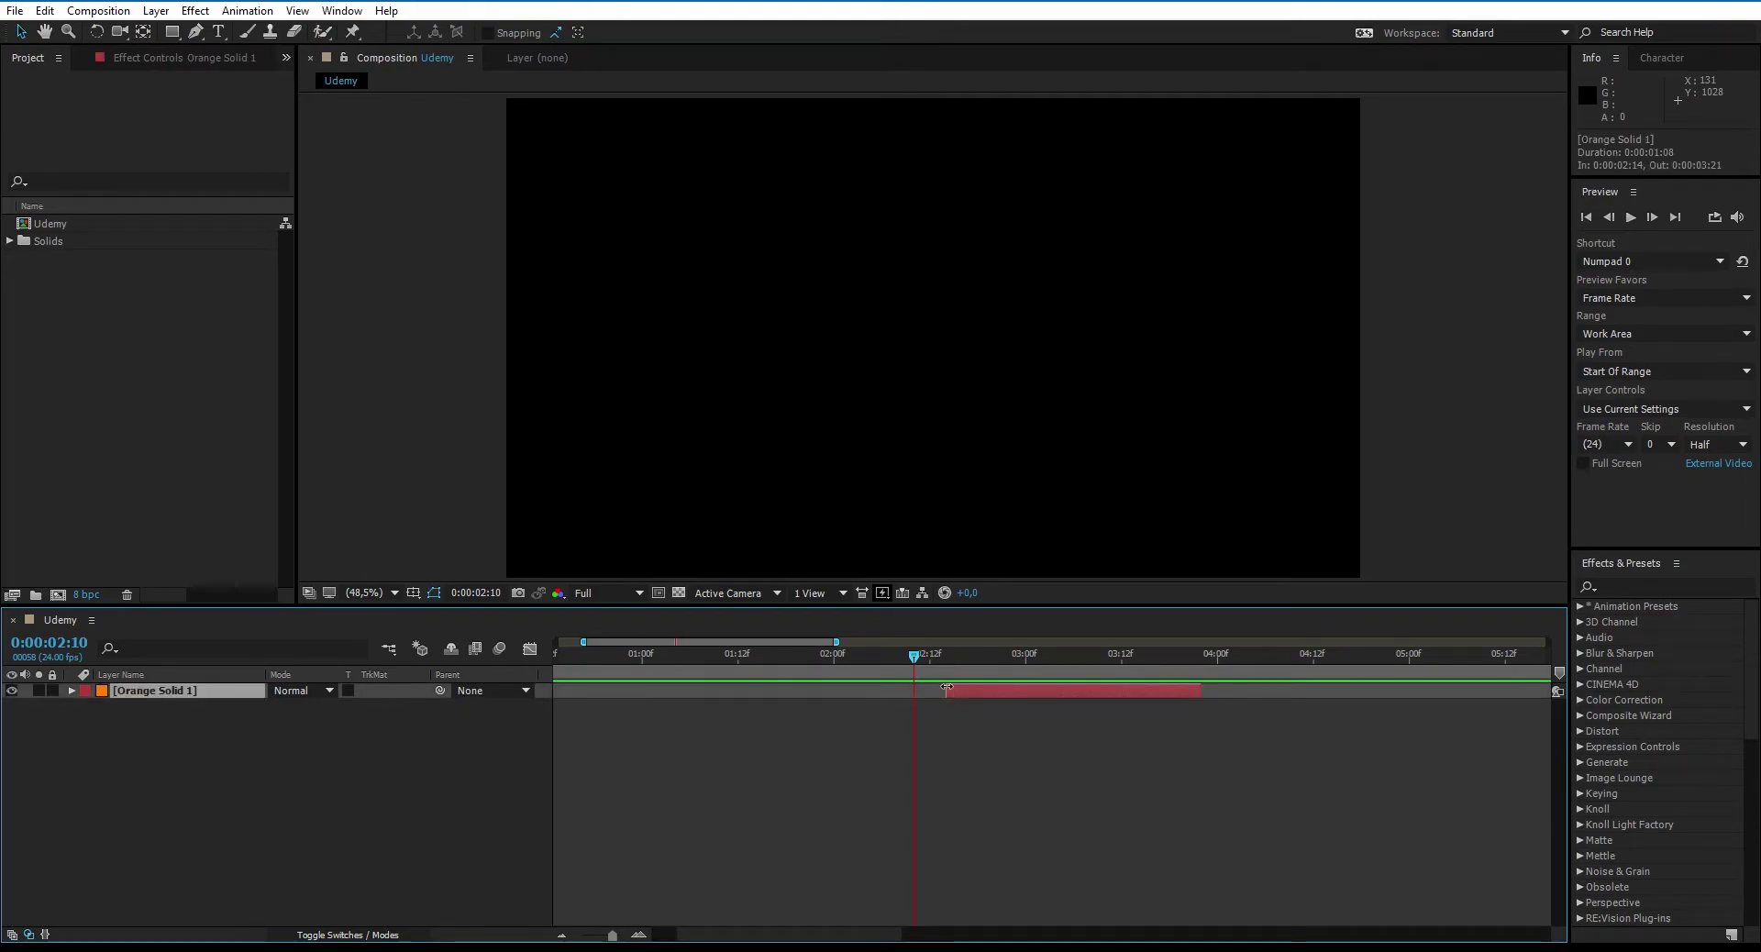
pyautogui.moveTo(944, 690); pyautogui.dragTo(602, 798)
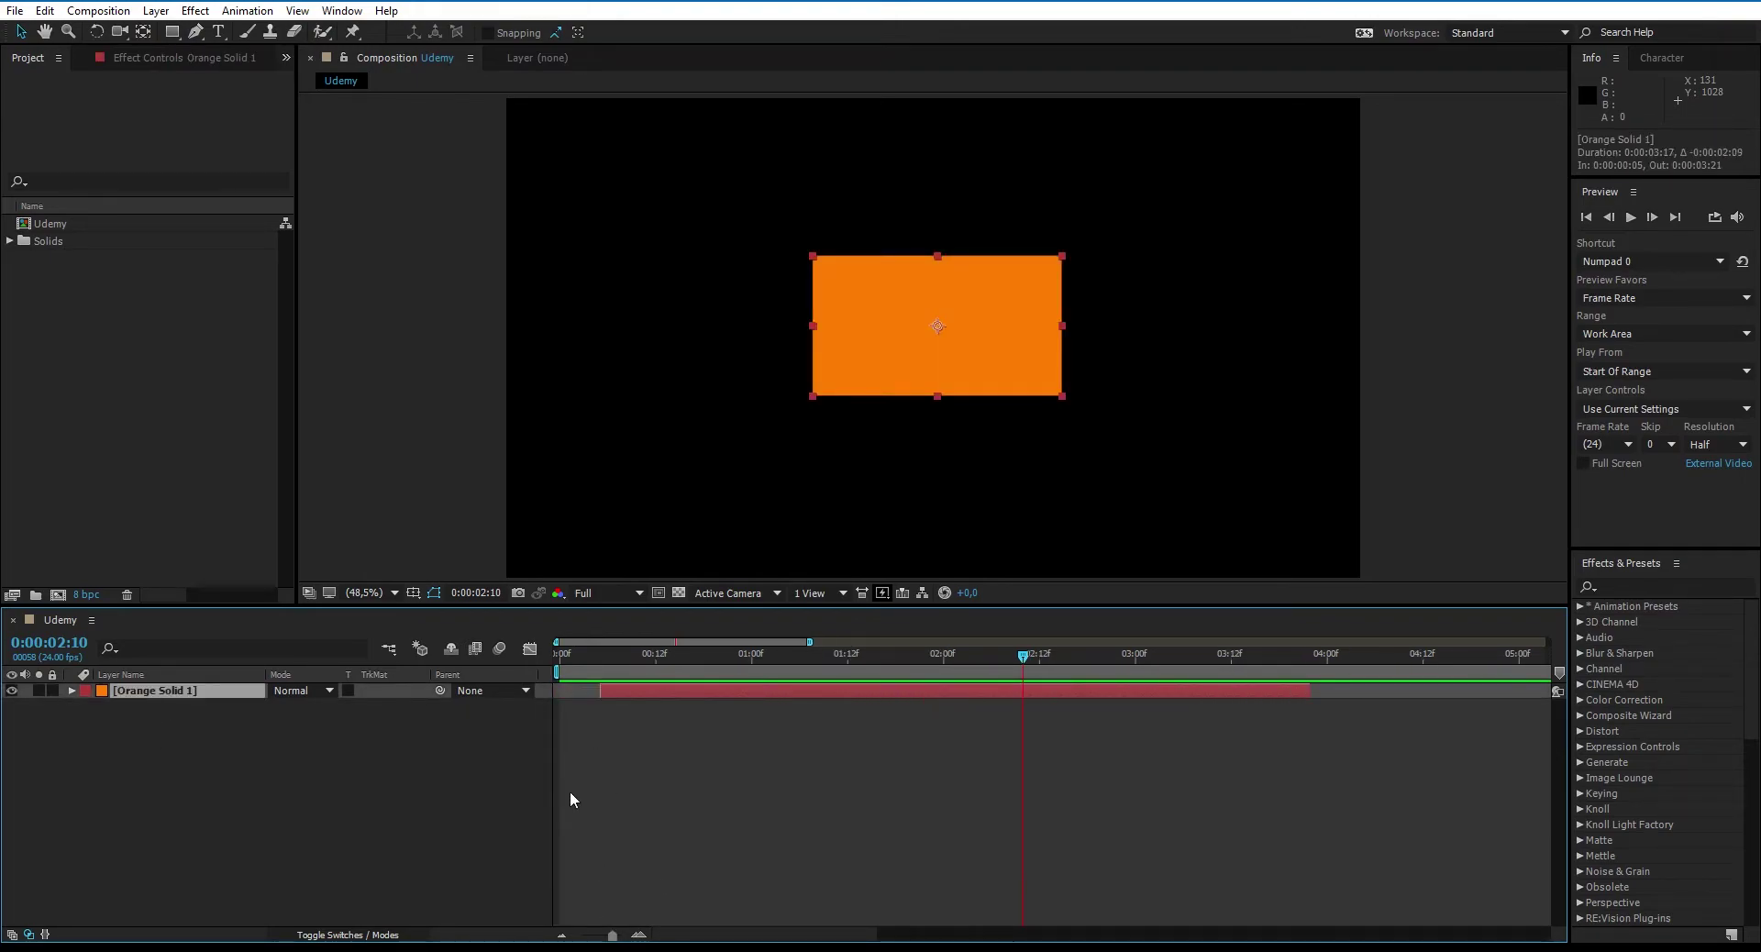
pyautogui.moveTo(594, 687); pyautogui.dragTo(536, 653)
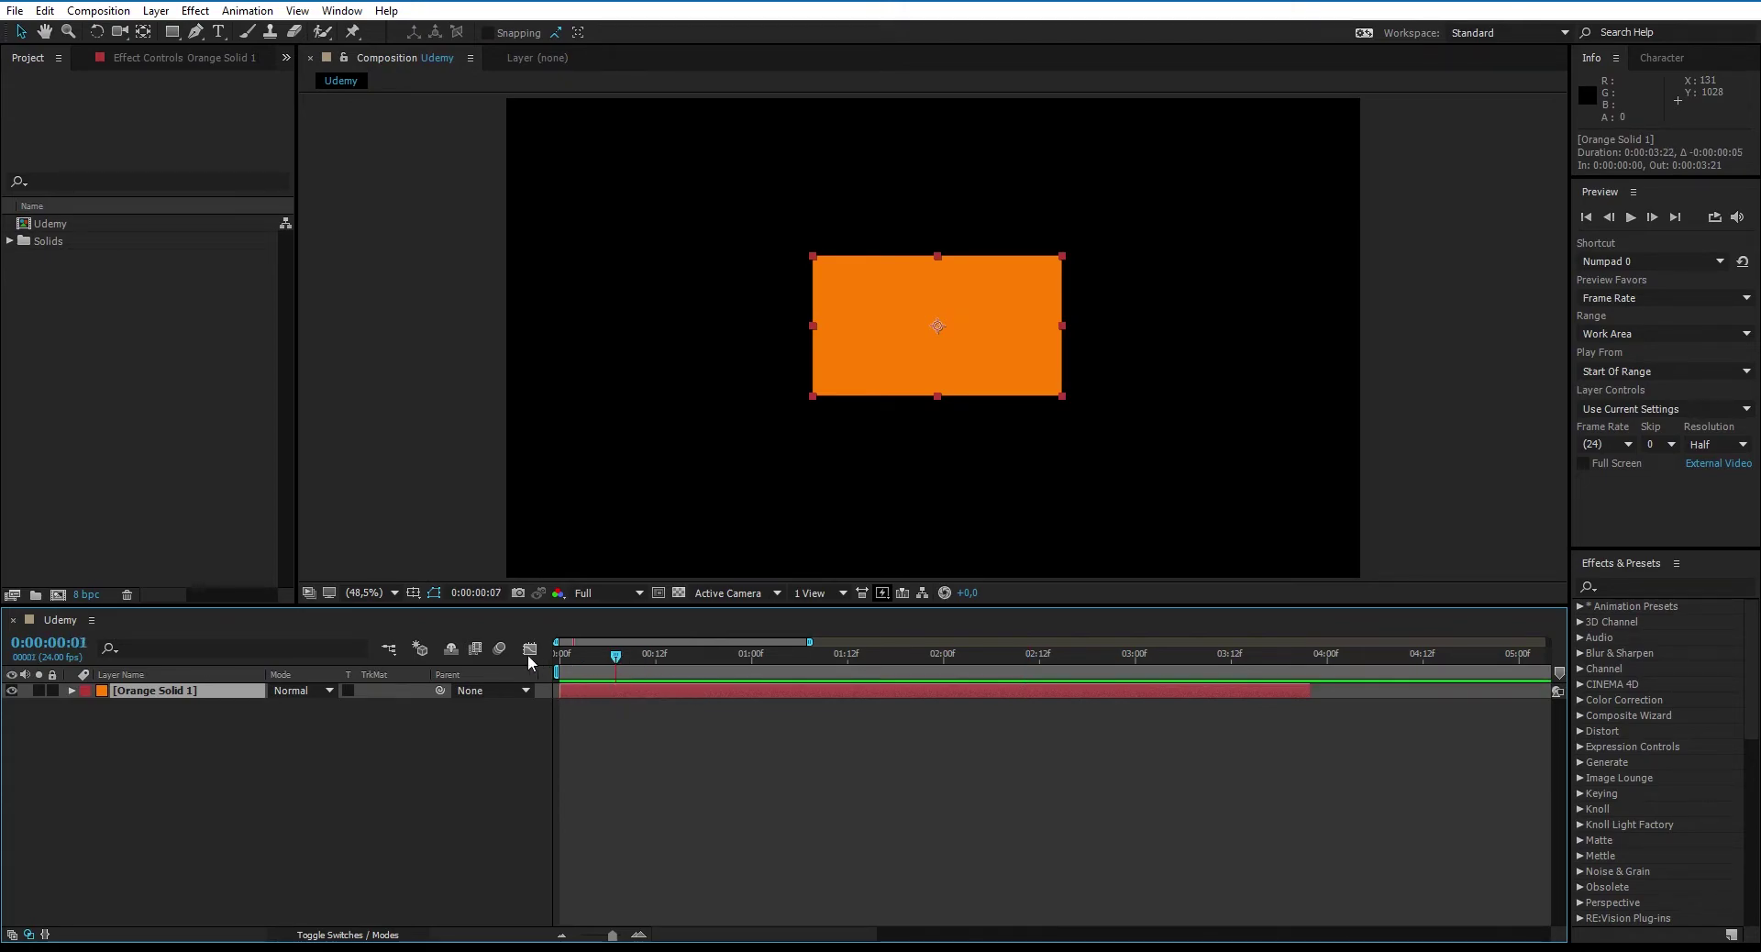
pyautogui.click(299, 800)
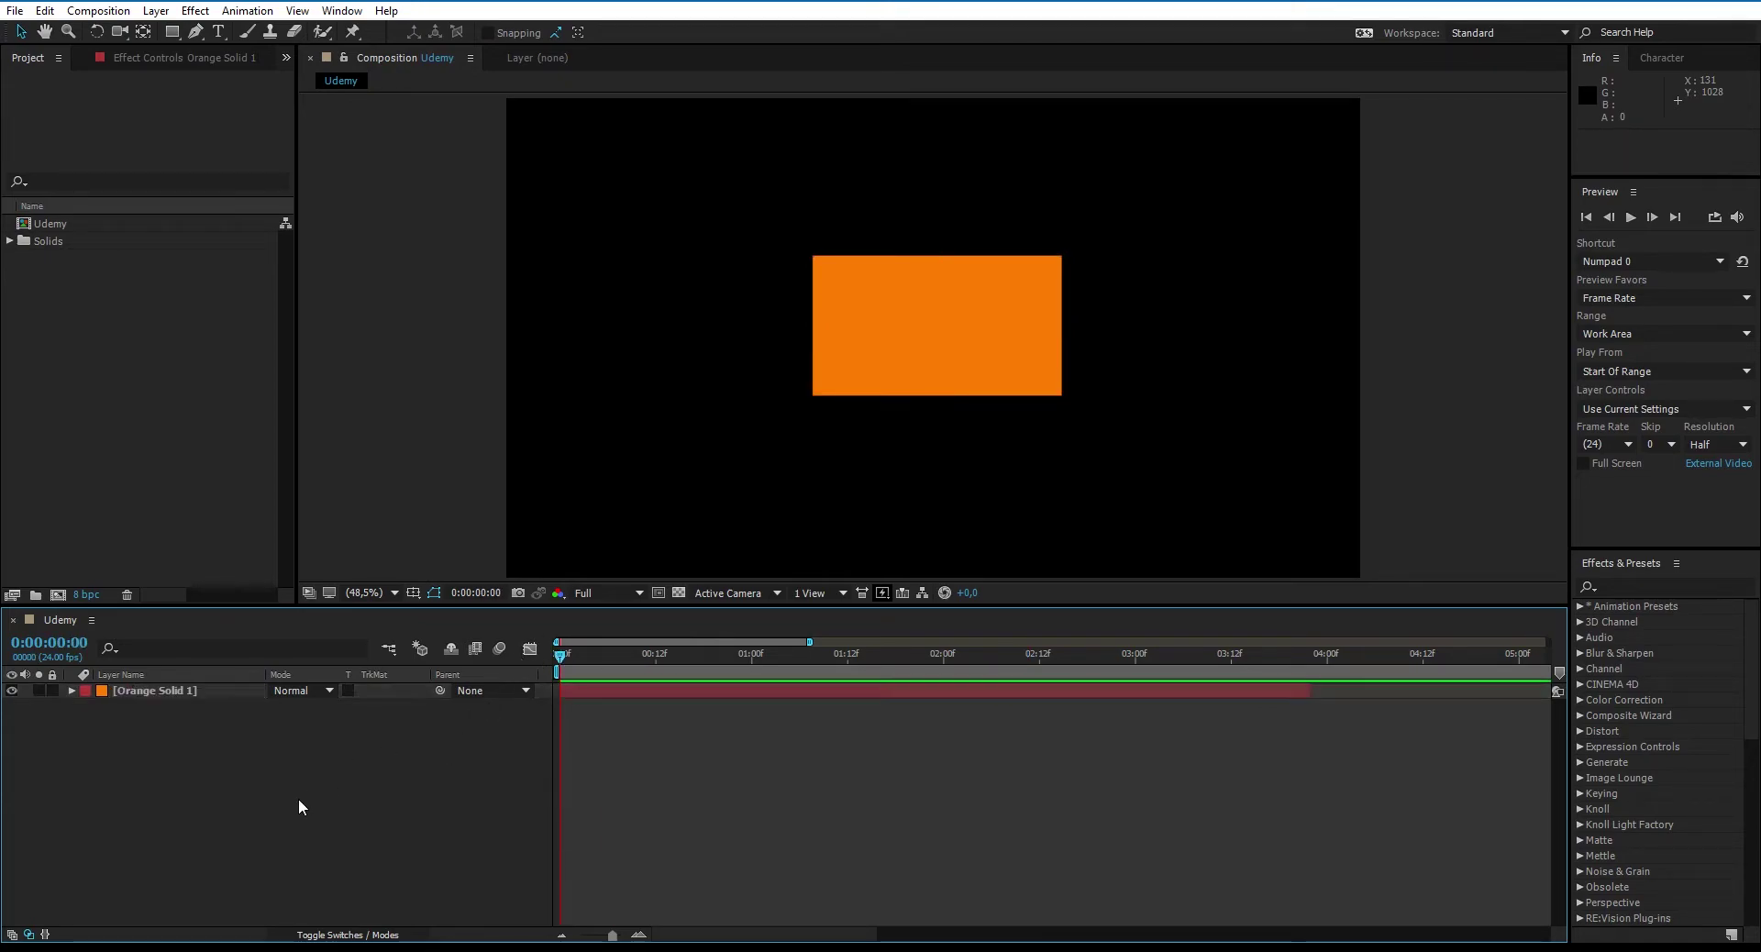
# Step: Try moving the orange solid slightly up and to the left in the frame, and undo the move
pyautogui.click(908, 358)
pyautogui.moveTo(947, 356); pyautogui.dragTo(881, 340)
pyautogui.hotkey('ctrl', 'z')
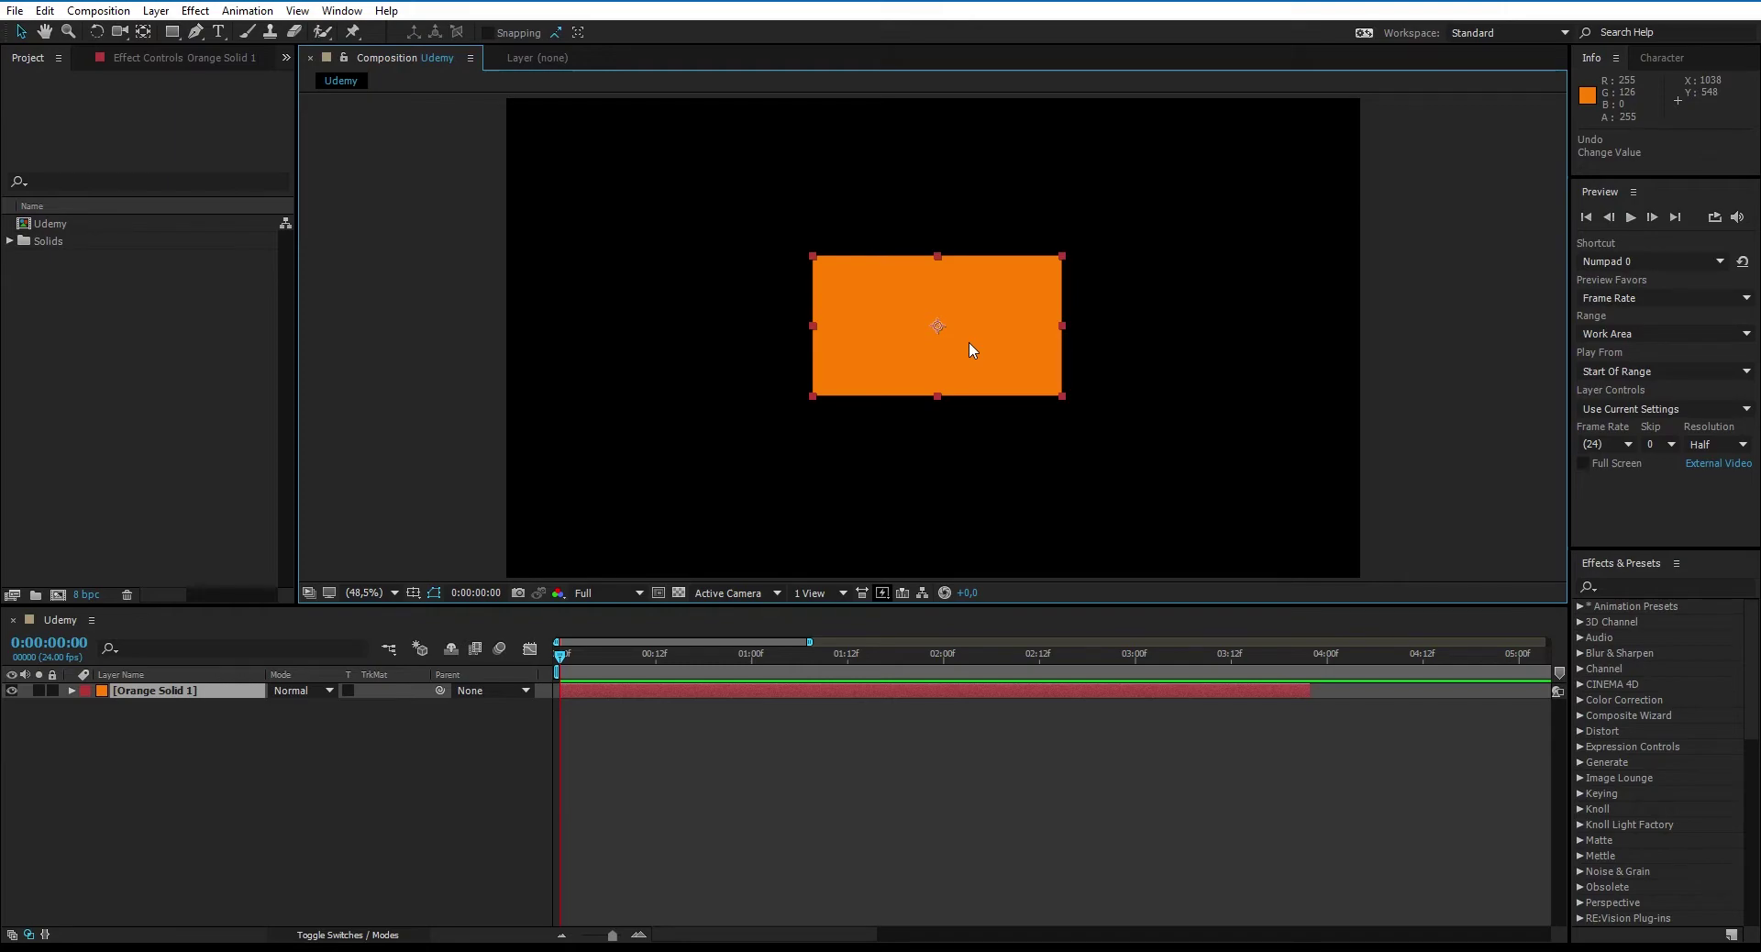
# Step: Nudge the orange solid a few pixels to the right and back to the left in one-pixel increments
pyautogui.click(972, 350)
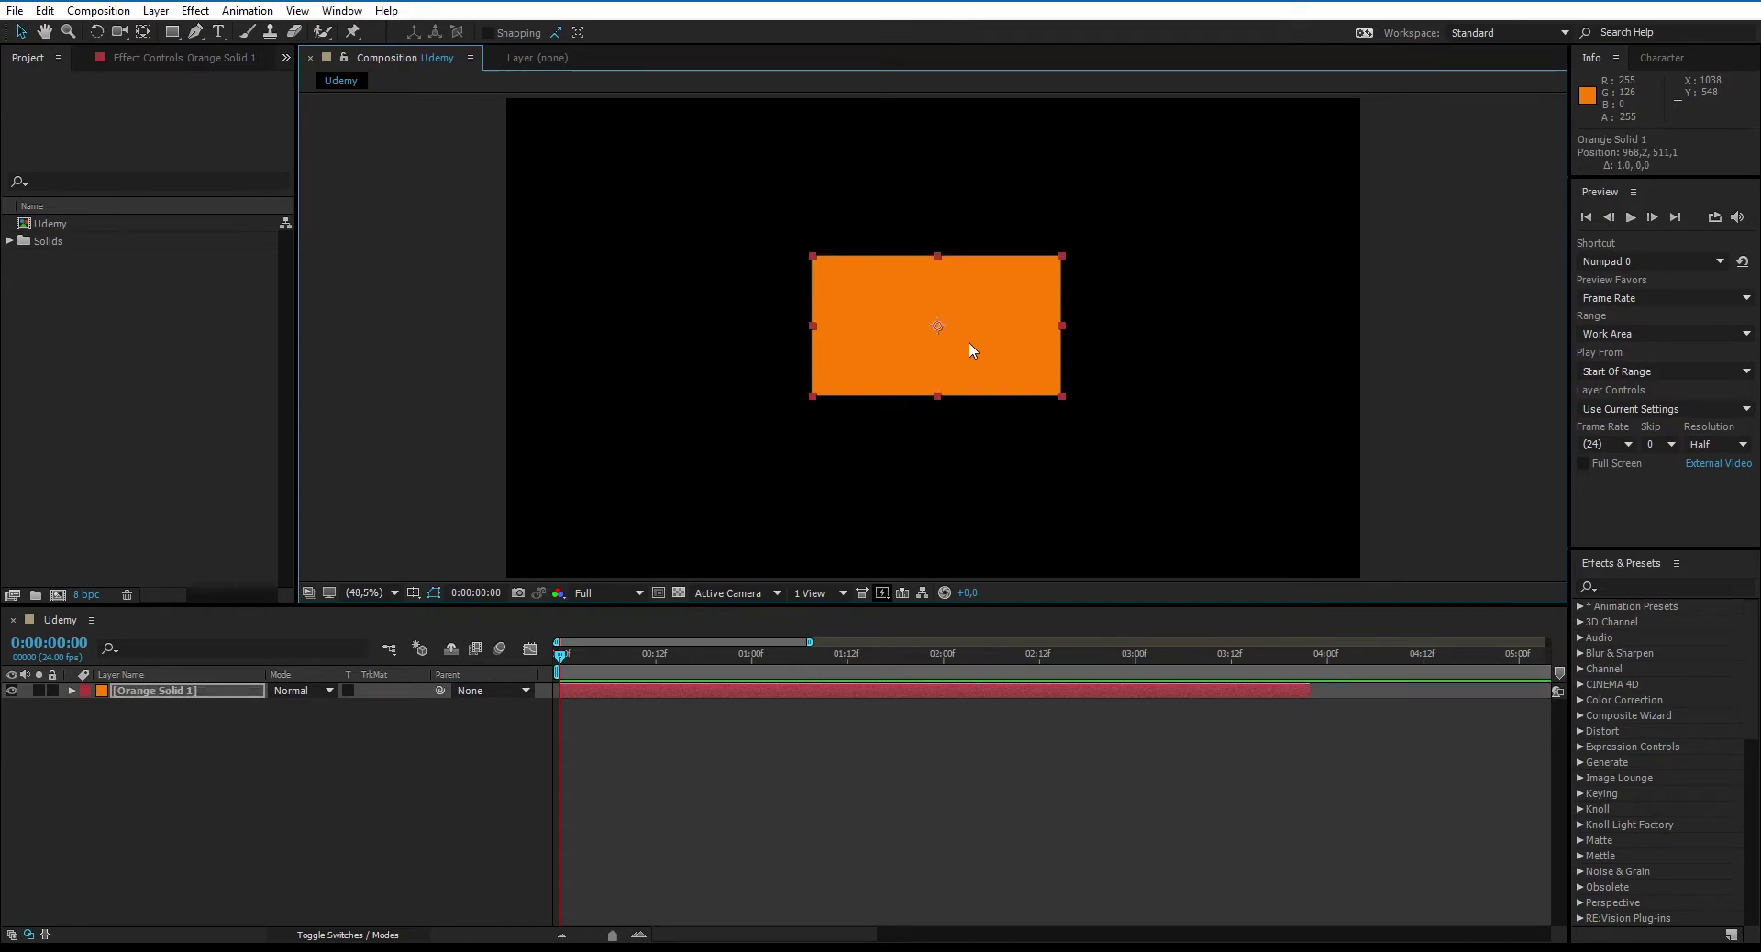
pyautogui.press('Right')
pyautogui.press('Right')
pyautogui.press('Right')
pyautogui.press('Right')
pyautogui.press('Left')
pyautogui.press('Left')
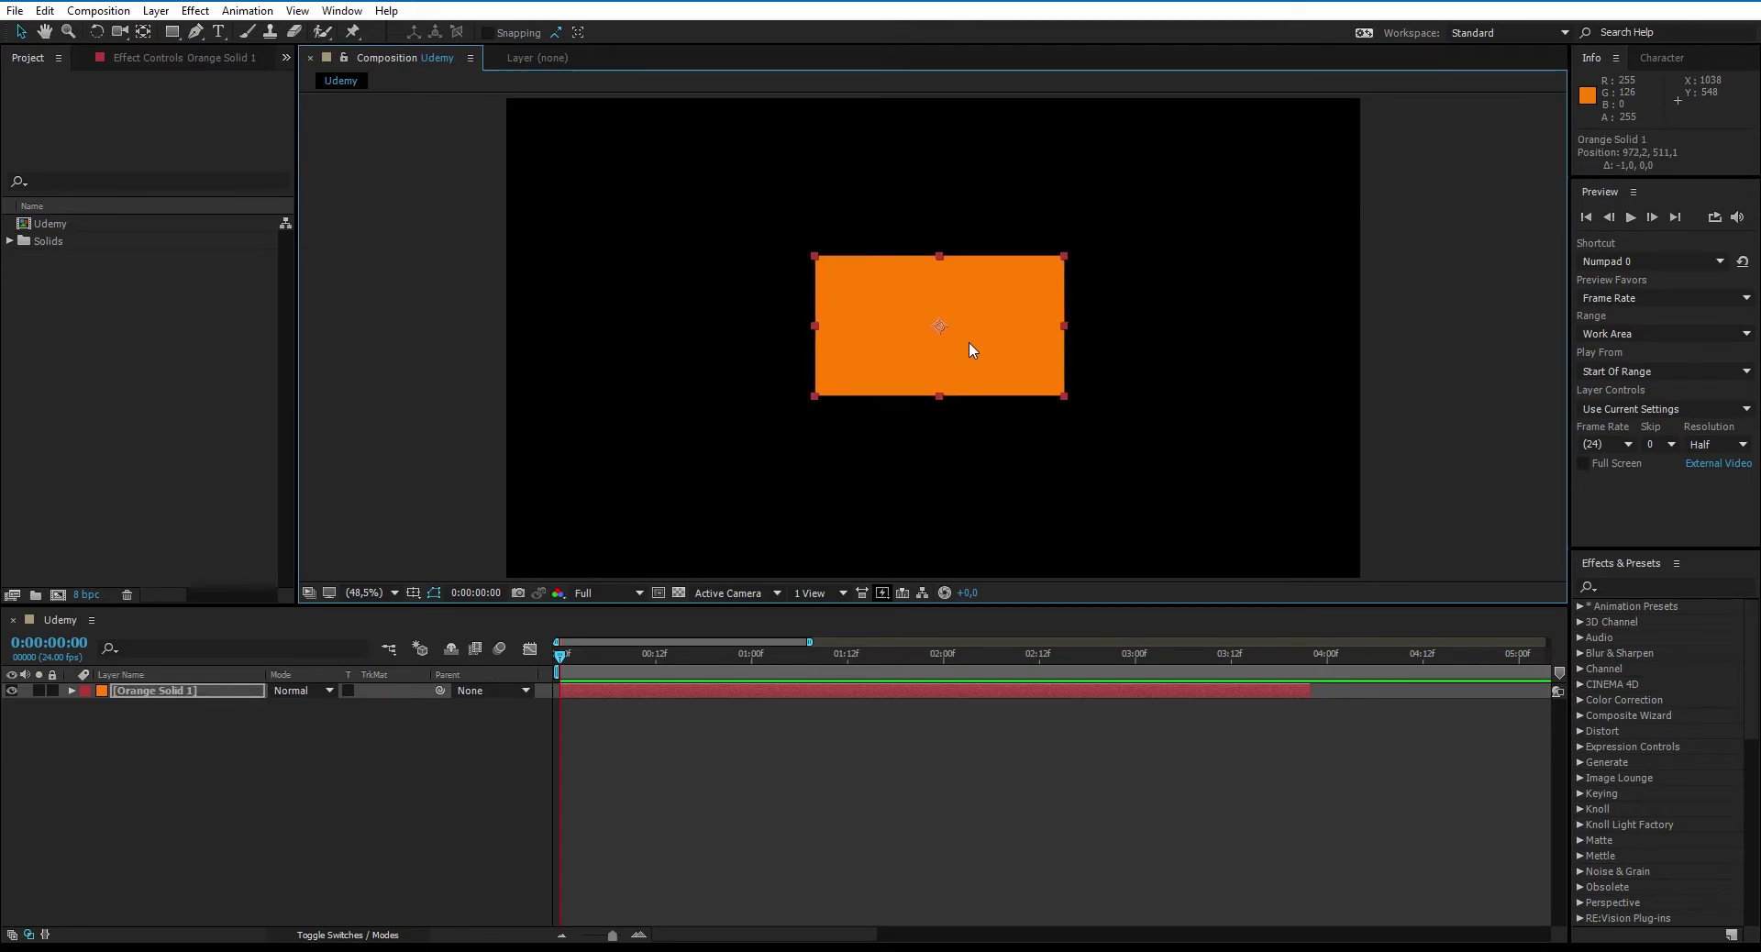
pyautogui.press('Left')
pyautogui.press('Left')
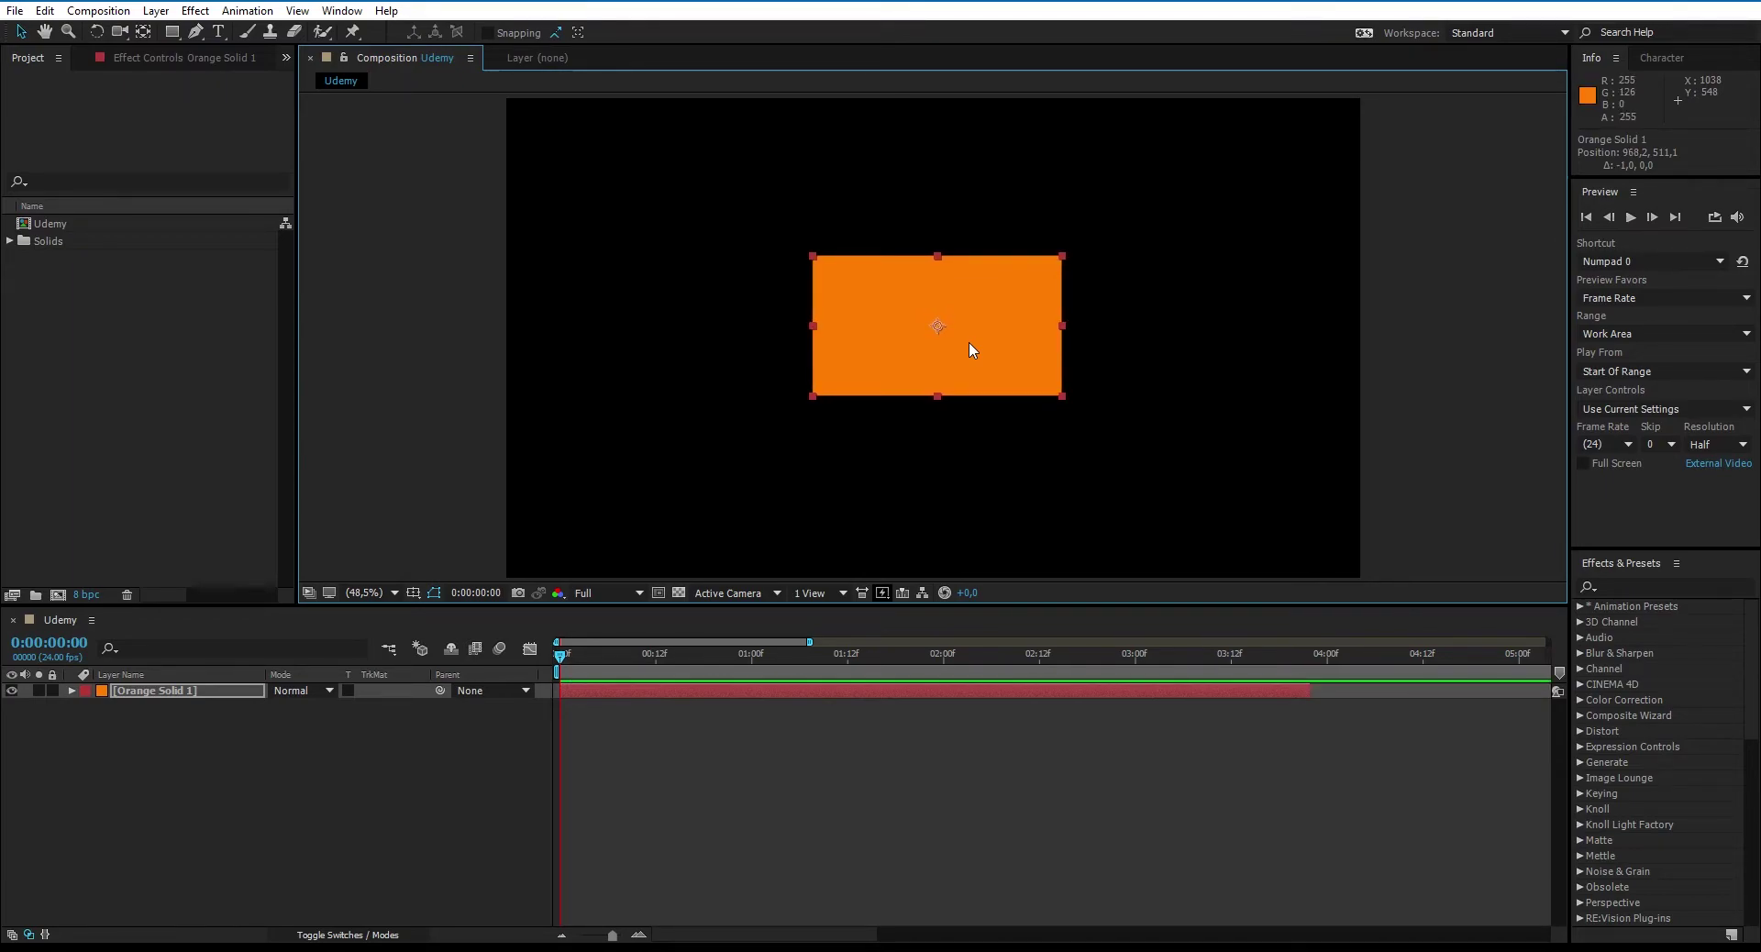
# Step: Fit the whole frame in the composition view and clear the layer selection
pyautogui.scroll(3, 971, 351)
pyautogui.scroll(-2, 972, 350)
pyautogui.click(381, 593)
pyautogui.click(376, 624)
pyautogui.click(734, 491)
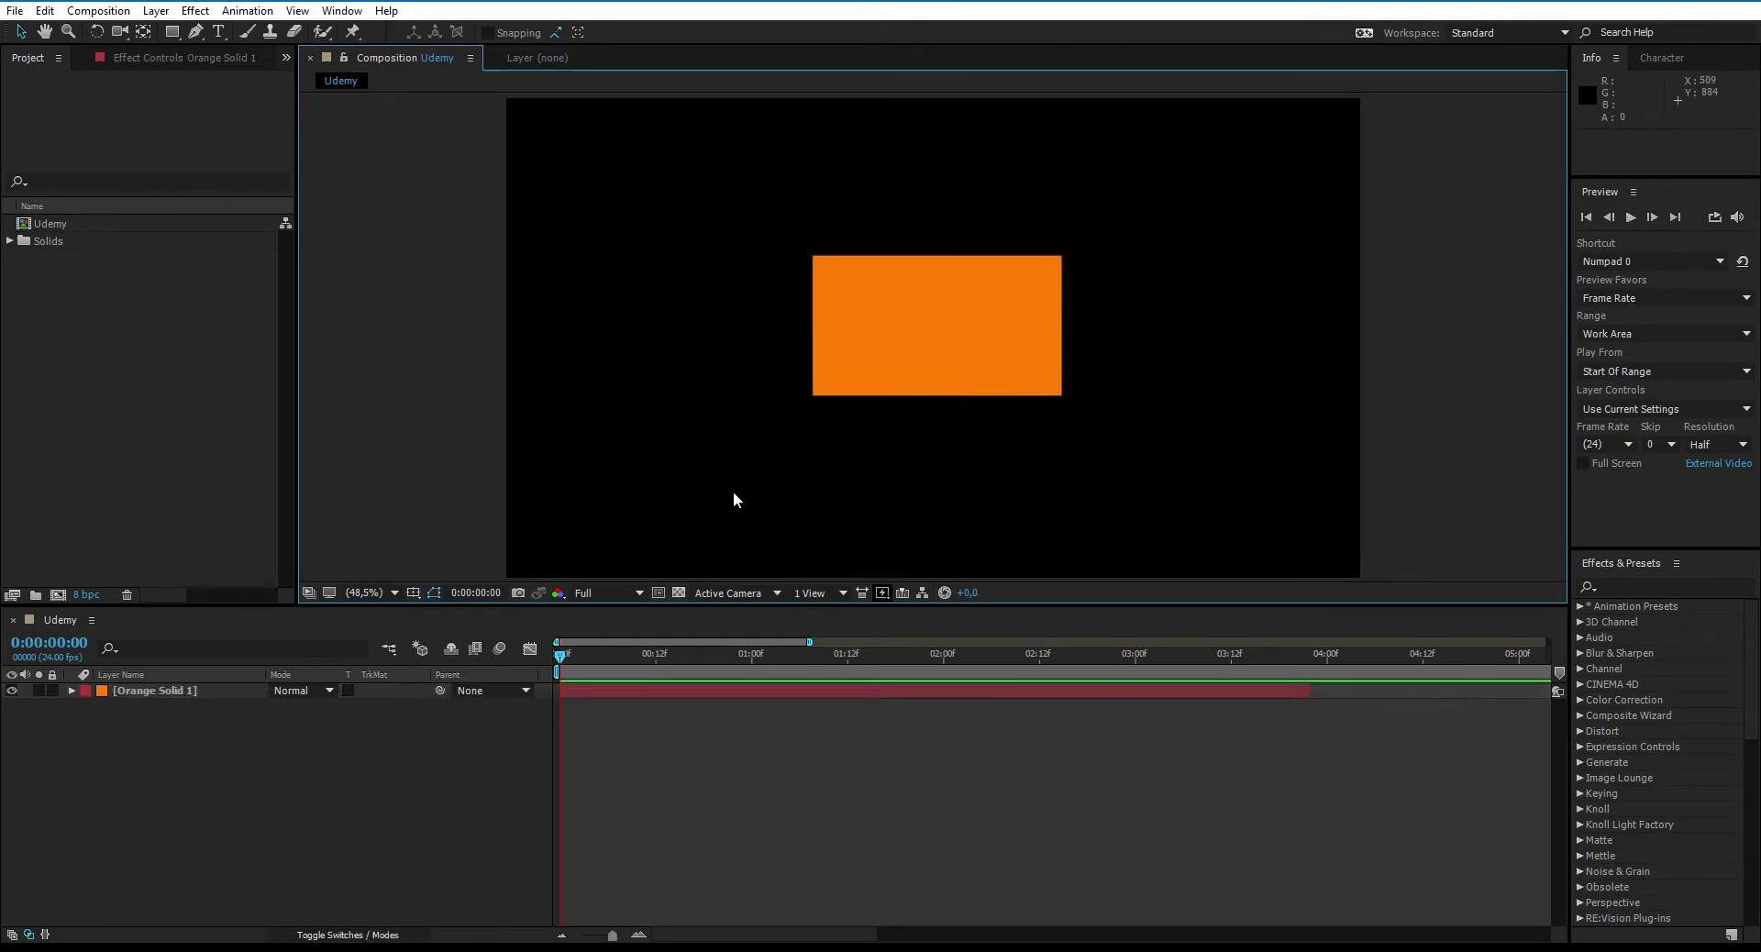
# Step: Select the orange solid and nudge it horizontally in one-pixel increments, first to the left and back to the right
pyautogui.click(951, 365)
pyautogui.press('Left')
pyautogui.press('Left')
pyautogui.press('Left')
pyautogui.press('Left')
pyautogui.press('Left')
pyautogui.press('Left')
pyautogui.press('Left')
pyautogui.press('Left')
pyautogui.press('Left')
pyautogui.press('Left')
pyautogui.press('Left')
pyautogui.press('Left')
pyautogui.press('Left')
pyautogui.press('Left')
pyautogui.press('Left')
pyautogui.press('Left')
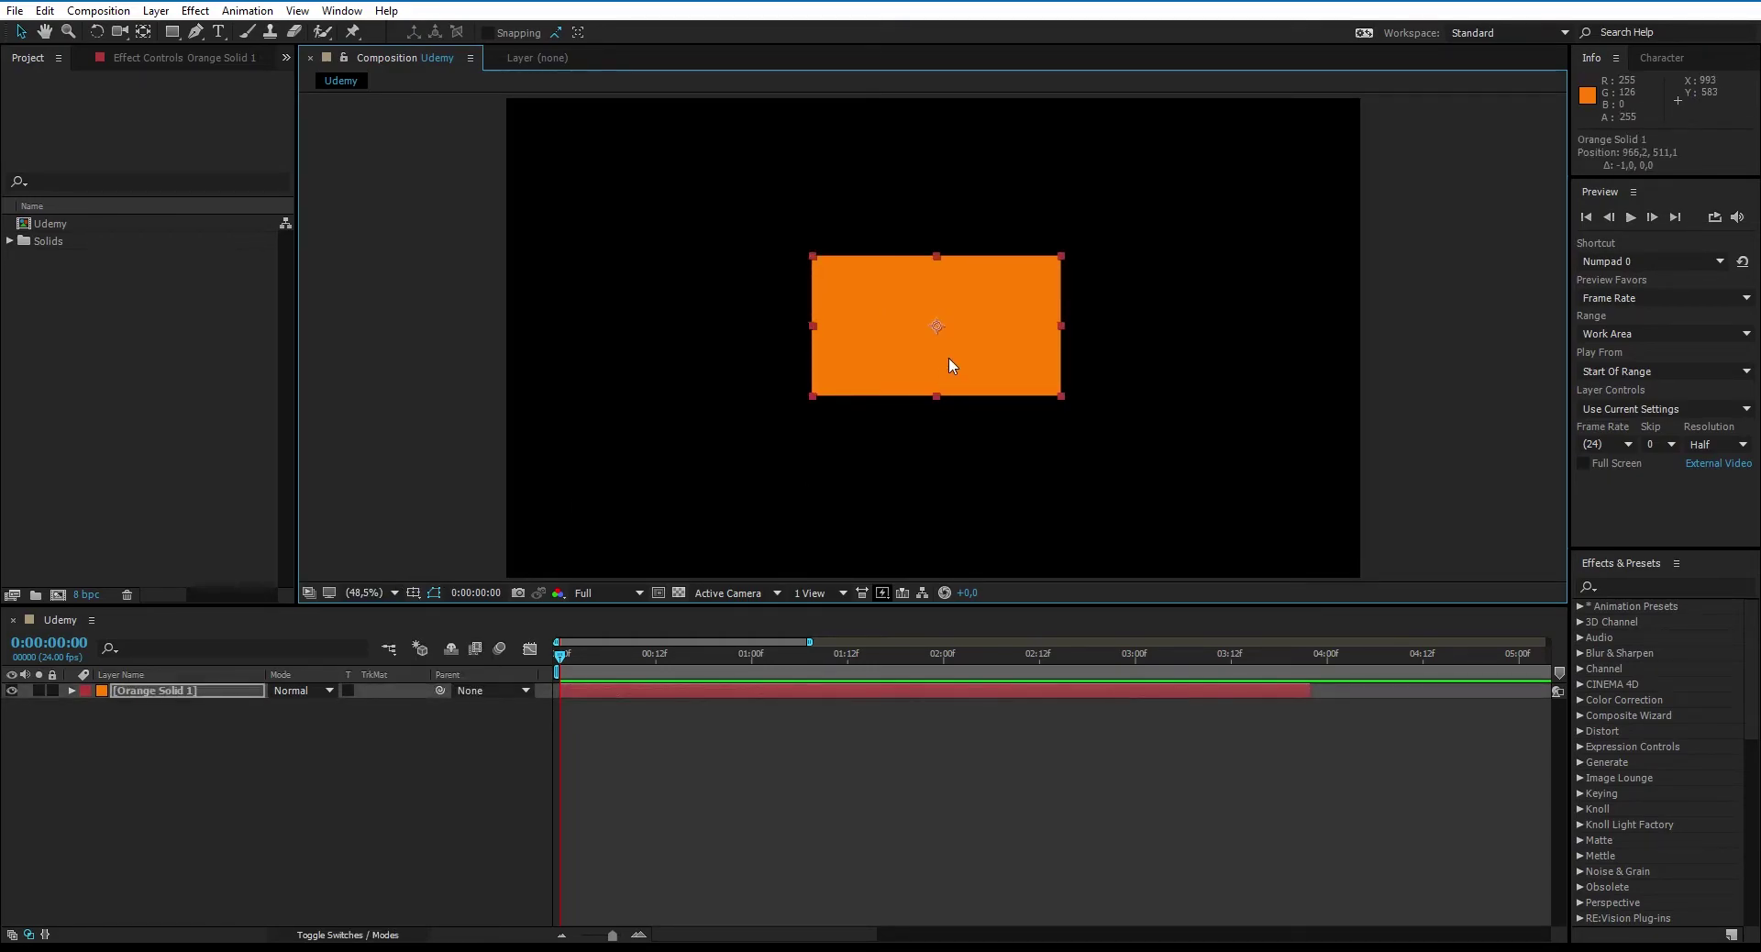
pyautogui.press('Right')
pyautogui.press('Right')
pyautogui.press('Right')
pyautogui.press('Right')
pyautogui.press('Right')
pyautogui.press('Right')
pyautogui.press('Right')
pyautogui.press('Right')
pyautogui.press('Right')
pyautogui.press('Right')
pyautogui.press('Right')
pyautogui.press('Right')
pyautogui.press('Right')
pyautogui.press('Right')
pyautogui.press('Right')
pyautogui.press('Right')
pyautogui.press('Right')
pyautogui.press('Right')
pyautogui.press('Right')
pyautogui.press('Right')
pyautogui.press('Right')
pyautogui.press('Right')
pyautogui.press('Right')
pyautogui.press('Right')
pyautogui.press('Right')
pyautogui.press('Right')
pyautogui.press('Right')
pyautogui.press('Right')
pyautogui.press('Right')
pyautogui.press('Right')
pyautogui.press('Right')
pyautogui.press('Right')
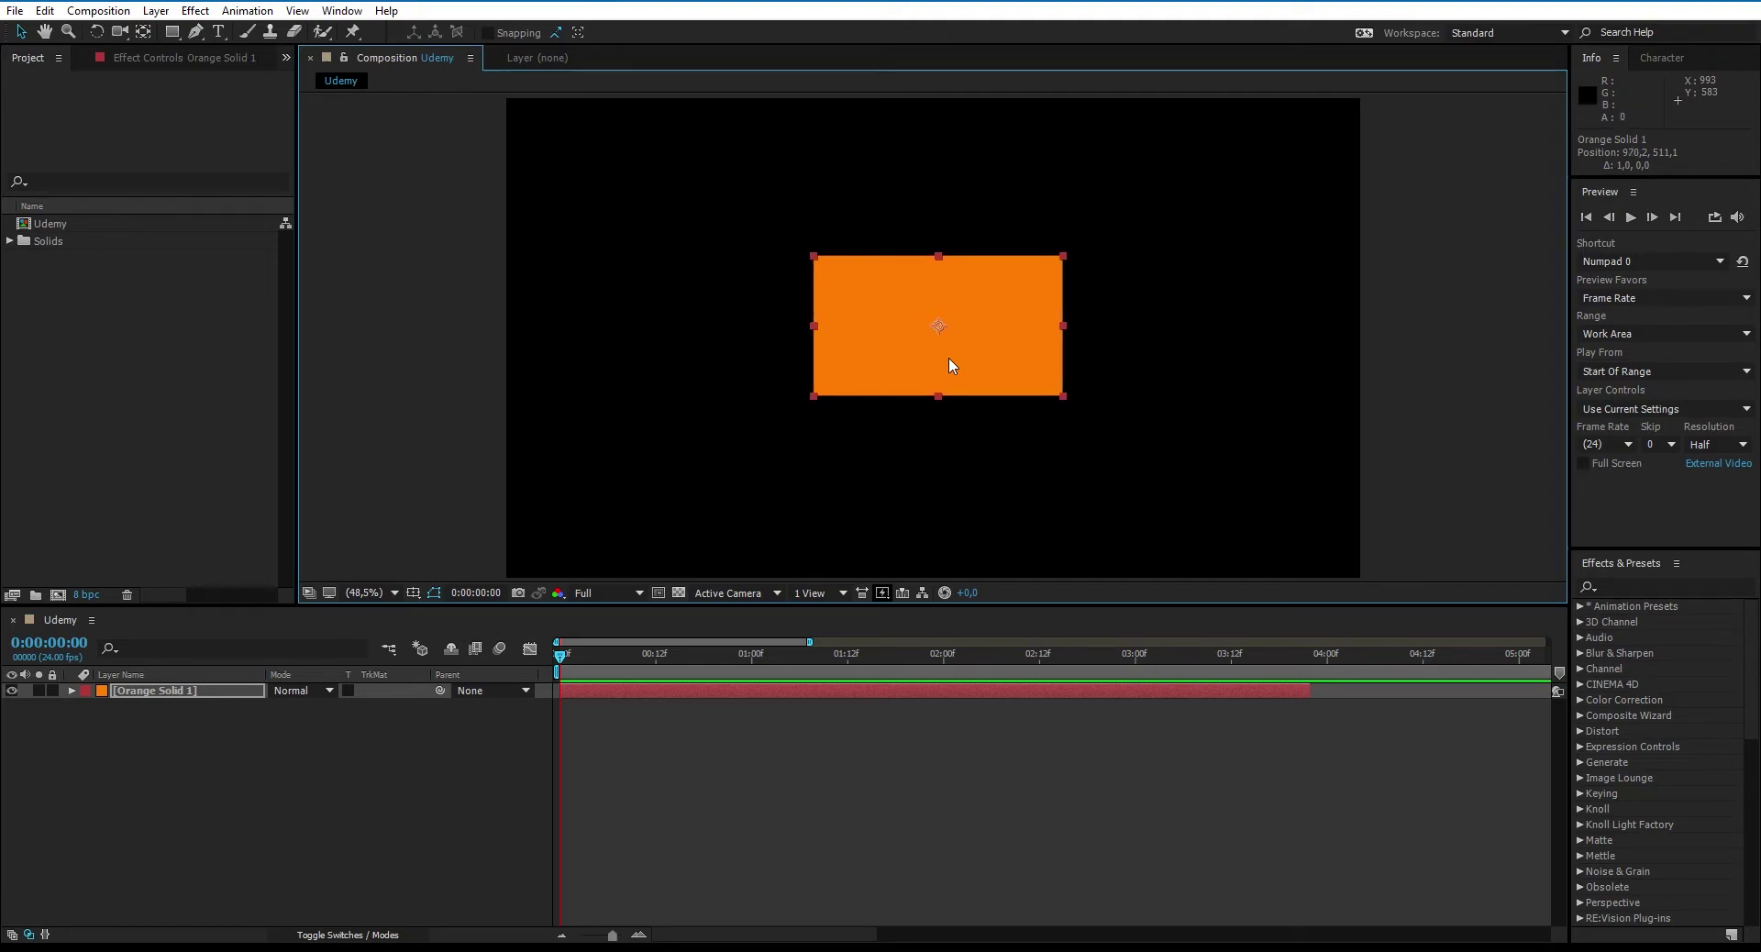
pyautogui.press('Right')
pyautogui.press('Right')
pyautogui.press('Right')
pyautogui.press('Right')
pyautogui.press('Right')
pyautogui.press('Right')
pyautogui.press('Right')
pyautogui.press('Right')
# Step: Nudge the orange solid to the left in one-pixel increments to an X position of about 898
pyautogui.press('Left')
pyautogui.press('Left')
pyautogui.press('Left')
pyautogui.press('Left')
pyautogui.press('Left')
pyautogui.press('Left')
pyautogui.press('Left')
pyautogui.press('Left')
pyautogui.press('Left')
pyautogui.press('Left')
pyautogui.press('Left')
pyautogui.press('Left')
pyautogui.press('Left')
pyautogui.press('Left')
pyautogui.press('Left')
pyautogui.press('Left')
pyautogui.press('Left')
pyautogui.press('Left')
pyautogui.press('Left')
pyautogui.press('Left')
pyautogui.press('Left')
pyautogui.press('Left')
pyautogui.press('Left')
pyautogui.press('Left')
pyautogui.press('Left')
pyautogui.press('Left')
pyautogui.press('Left')
pyautogui.press('Left')
pyautogui.press('Left')
pyautogui.press('Left')
pyautogui.press('Left')
pyautogui.press('Left')
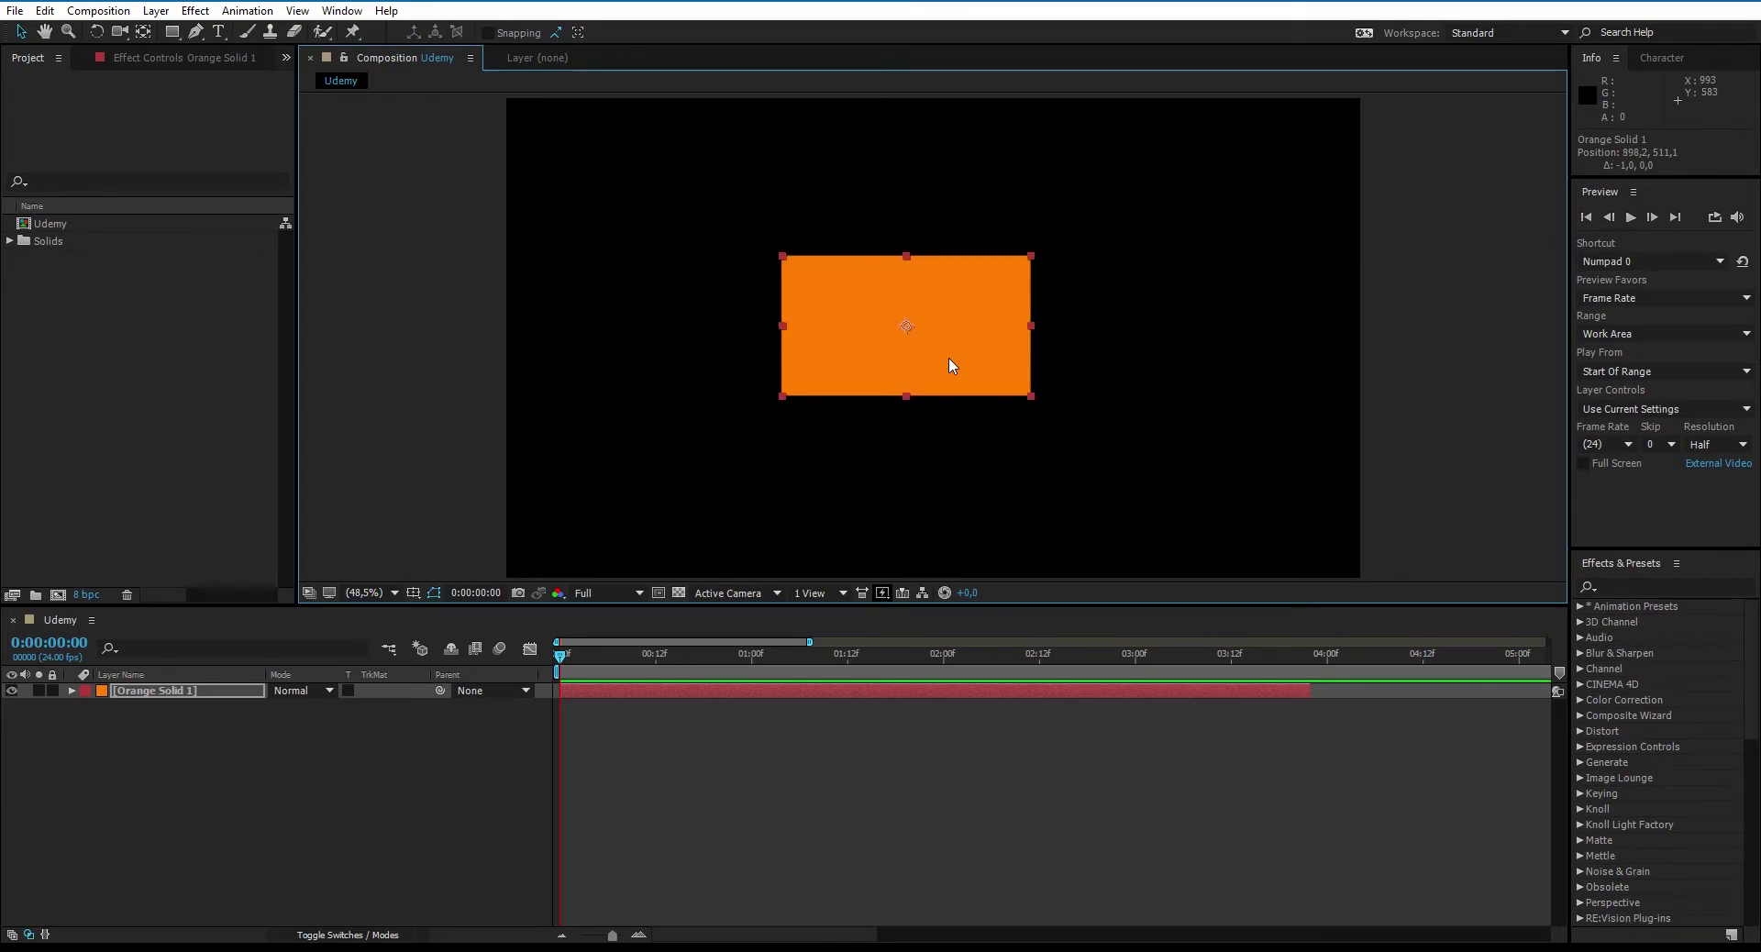
# Step: Nudge the orange solid back to the right in one-pixel increments to an X position of about 948
pyautogui.press('Right')
pyautogui.press('Right')
pyautogui.press('Right')
pyautogui.press('Right')
pyautogui.press('Right')
pyautogui.press('Right')
pyautogui.press('Right')
pyautogui.press('Right')
pyautogui.press('Right')
pyautogui.press('Right')
pyautogui.press('Right')
pyautogui.press('Right')
pyautogui.press('Right')
pyautogui.press('Right')
pyautogui.press('Right')
pyautogui.press('Right')
pyautogui.press('Right')
pyautogui.press('Right')
pyautogui.press('Right')
pyautogui.press('Right')
pyautogui.press('Right')
pyautogui.press('Right')
pyautogui.press('Right')
pyautogui.press('Right')
pyautogui.press('Right')
pyautogui.press('Right')
pyautogui.press('Right')
pyautogui.press('Right')
pyautogui.press('Right')
pyautogui.press('Right')
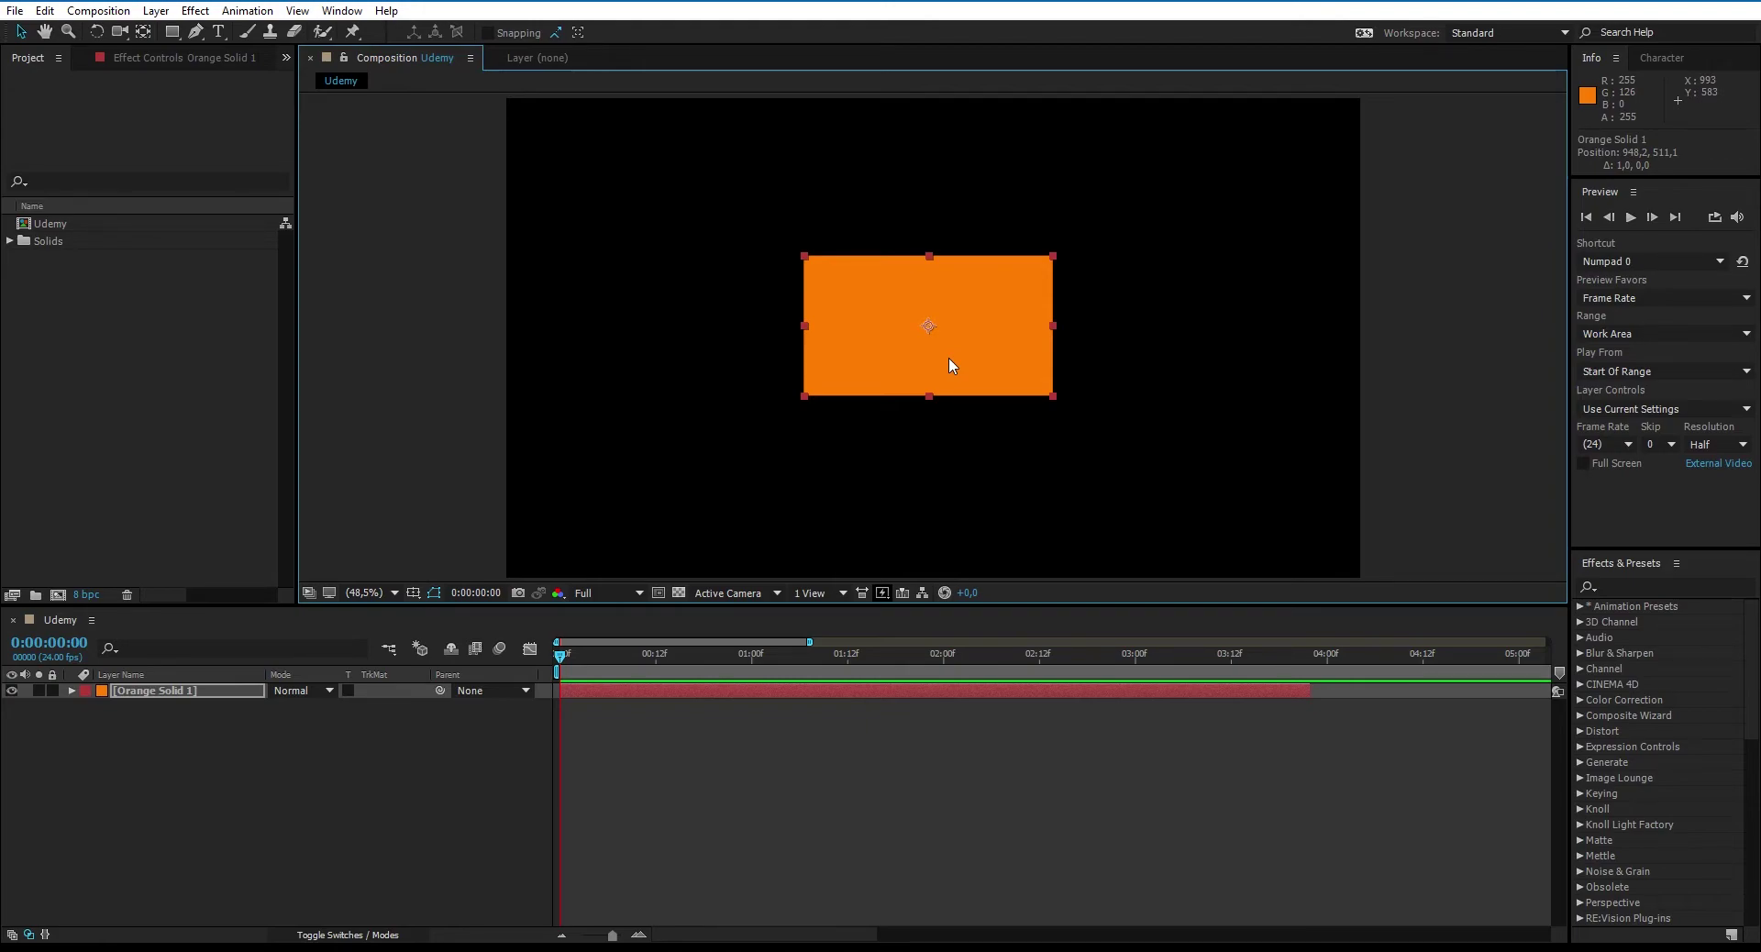
# Step: Move the orange solid to the left in ten-pixel increments to an X position of about 788
pyautogui.hotkey('shift', 'Left')
pyautogui.hotkey('shift', 'Left')
pyautogui.hotkey('shift', 'Left')
pyautogui.hotkey('shift', 'Left')
pyautogui.hotkey('shift', 'Left')
pyautogui.hotkey('shift', 'Left')
pyautogui.hotkey('shift', 'Left')
pyautogui.hotkey('shift', 'Left')
pyautogui.hotkey('shift', 'Left')
pyautogui.hotkey('shift', 'Left')
pyautogui.hotkey('shift', 'Left')
pyautogui.hotkey('shift', 'Left')
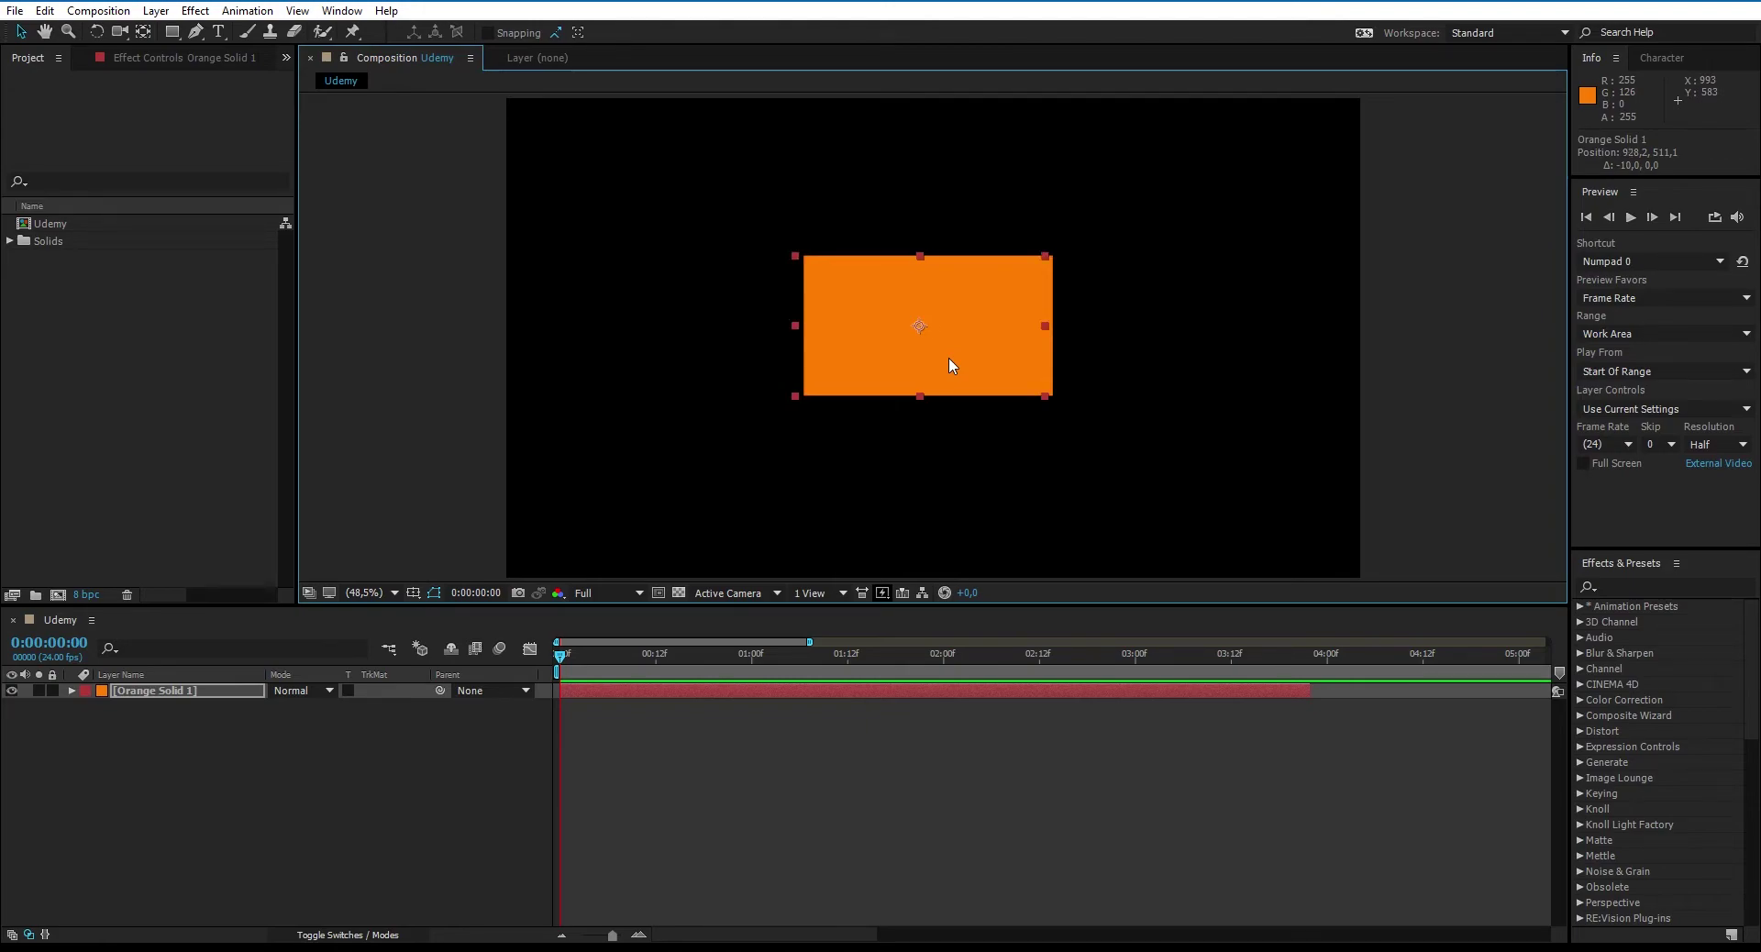
pyautogui.hotkey('shift', 'Left')
pyautogui.hotkey('shift', 'Left')
pyautogui.hotkey('shift', 'Left')
pyautogui.hotkey('shift', 'Left')
pyautogui.hotkey('shift', 'Left')
pyautogui.hotkey('shift', 'Left')
pyautogui.hotkey('shift', 'Left')
pyautogui.hotkey('shift', 'Left')
pyautogui.hotkey('shift', 'Left')
pyautogui.hotkey('shift', 'Left')
pyautogui.hotkey('shift', 'Left')
pyautogui.hotkey('shift', 'Left')
pyautogui.hotkey('shift', 'Left')
pyautogui.hotkey('shift', 'Left')
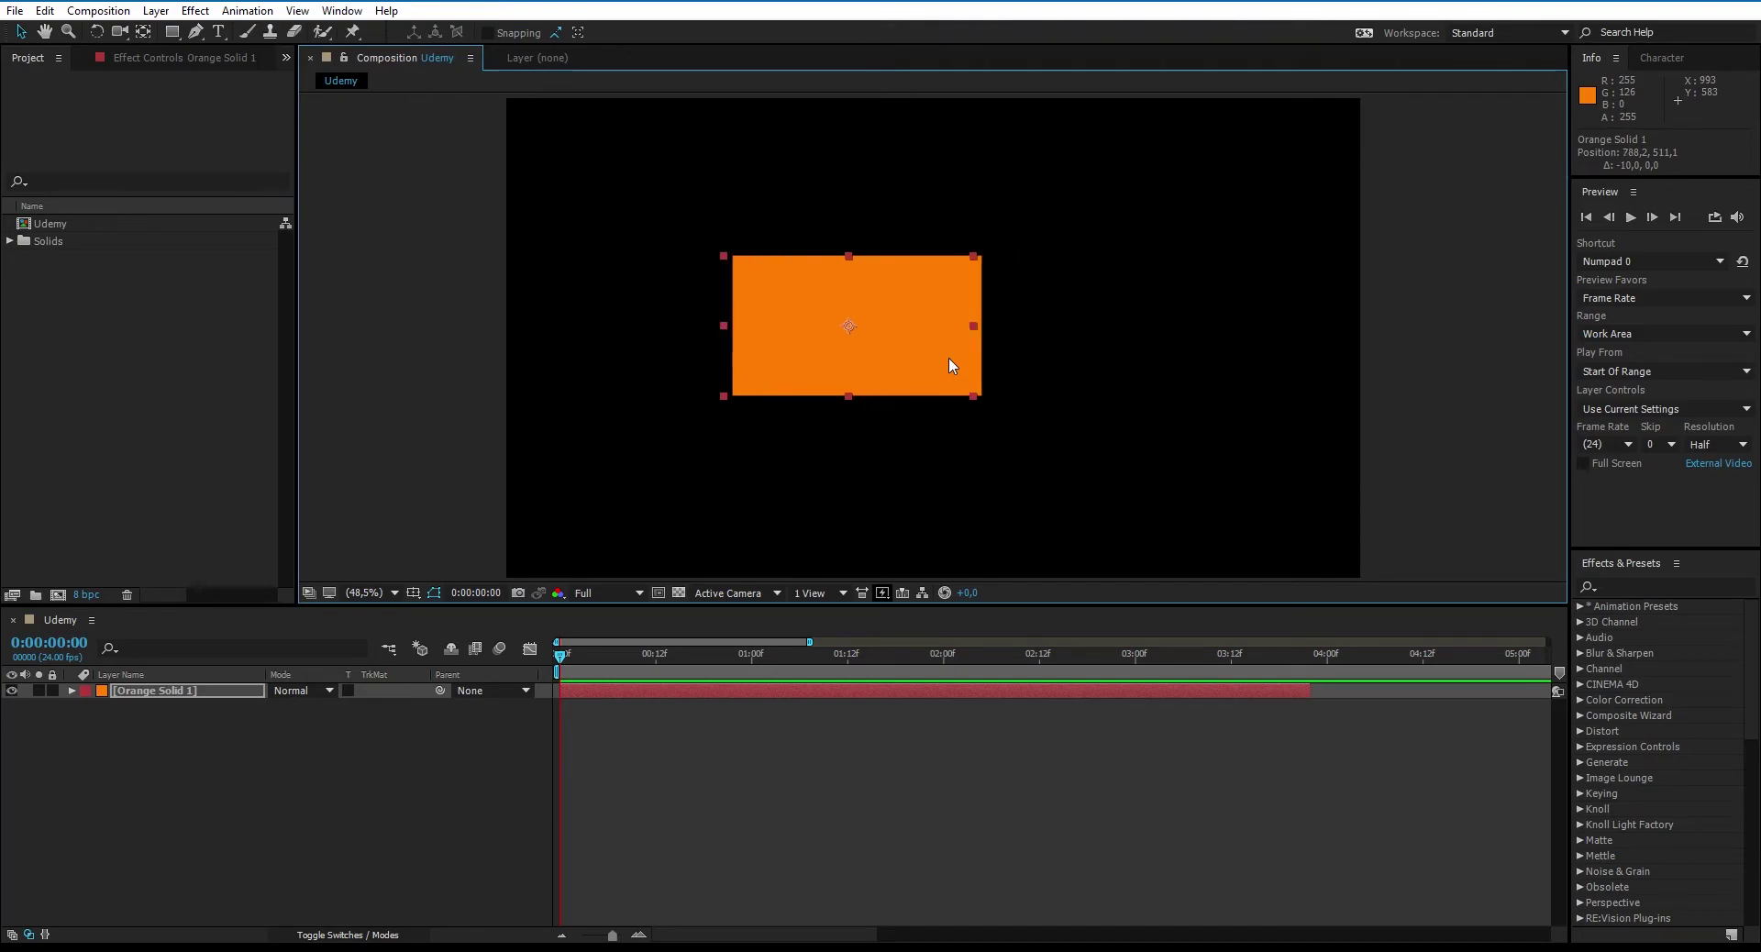
# Step: Move the orange solid to the right in ten-pixel increments to an X position of about 1008
pyautogui.hotkey('shift', 'Right')
pyautogui.hotkey('shift', 'Right')
pyautogui.hotkey('shift', 'Right')
pyautogui.hotkey('shift', 'Right')
pyautogui.hotkey('shift', 'Right')
pyautogui.hotkey('shift', 'Right')
pyautogui.hotkey('shift', 'Right')
pyautogui.hotkey('shift', 'Right')
pyautogui.hotkey('shift', 'Right')
pyautogui.hotkey('shift', 'Right')
pyautogui.hotkey('shift', 'Right')
pyautogui.hotkey('shift', 'Right')
pyautogui.hotkey('shift', 'Right')
pyautogui.hotkey('shift', 'Right')
pyautogui.hotkey('shift', 'Right')
pyautogui.hotkey('shift', 'Right')
pyautogui.hotkey('shift', 'Right')
pyautogui.hotkey('shift', 'Right')
pyautogui.hotkey('shift', 'Right')
pyautogui.hotkey('shift', 'Right')
pyautogui.hotkey('shift', 'Right')
pyautogui.hotkey('shift', 'Right')
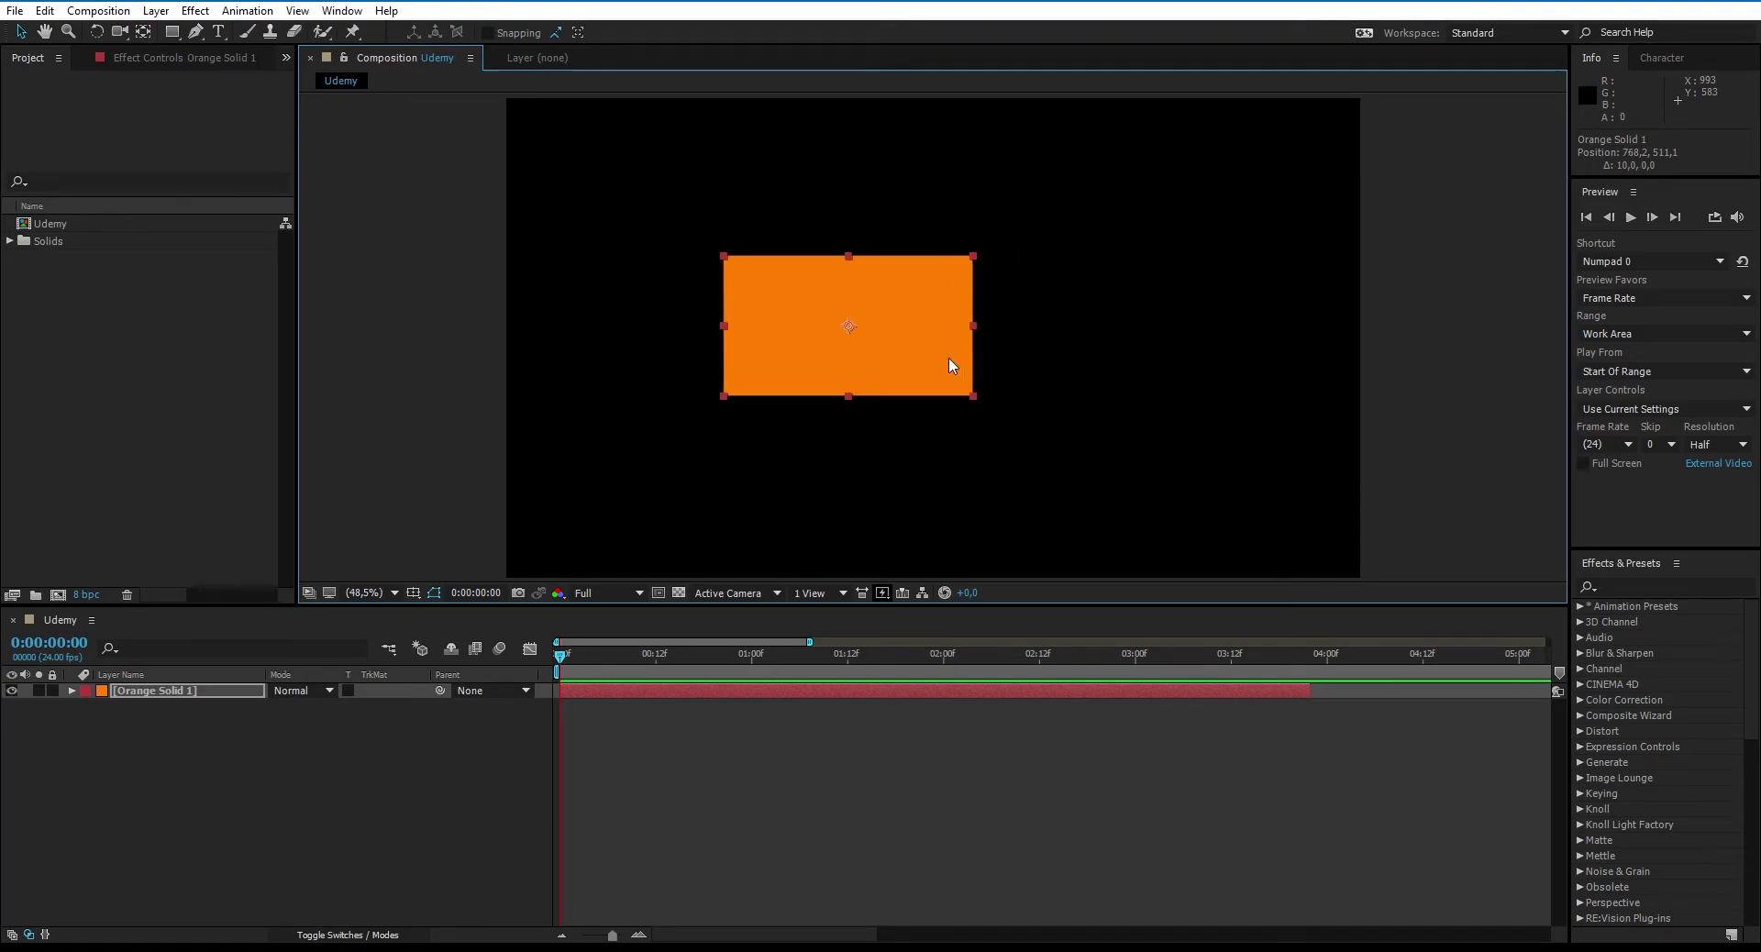
pyautogui.hotkey('shift', 'Right')
pyautogui.hotkey('shift', 'Right')
pyautogui.hotkey('shift', 'Right')
pyautogui.hotkey('shift', 'Right')
pyautogui.hotkey('shift', 'Right')
pyautogui.hotkey('shift', 'Right')
pyautogui.hotkey('shift', 'Right')
pyautogui.hotkey('shift', 'Right')
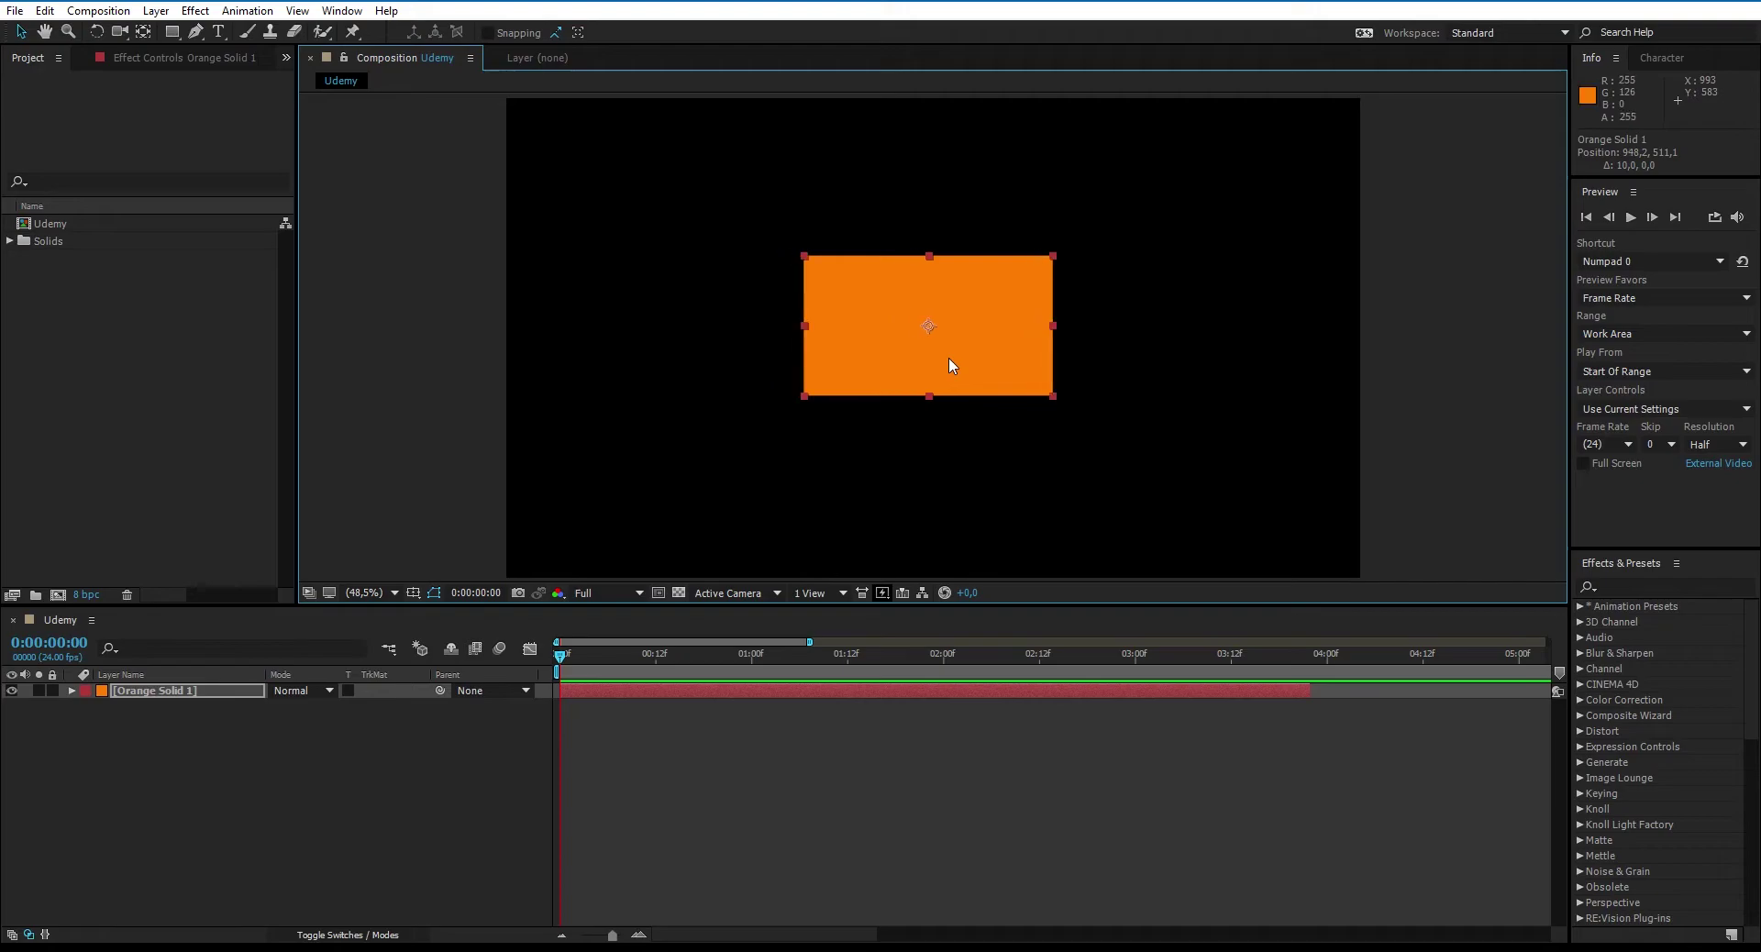
pyautogui.hotkey('shift', 'Right')
pyautogui.hotkey('shift', 'Right')
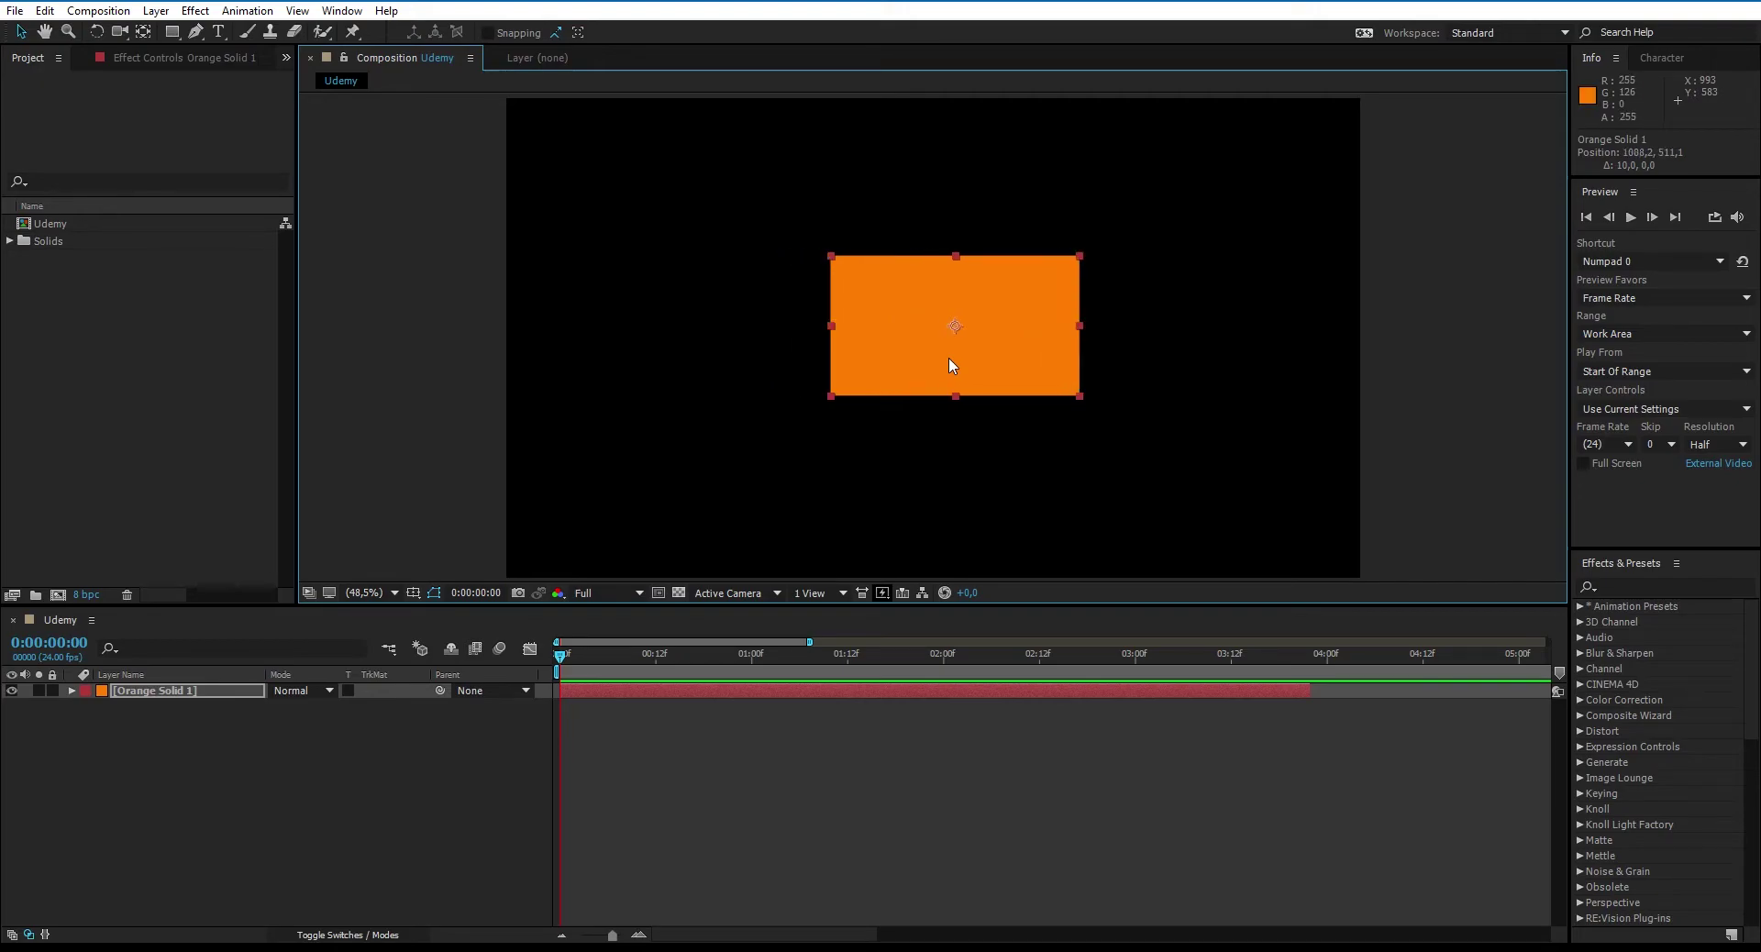
# Step: Expand the Transform properties of the orange solid layer and select its Position property
pyautogui.click(75, 699)
pyautogui.click(72, 691)
pyautogui.click(87, 706)
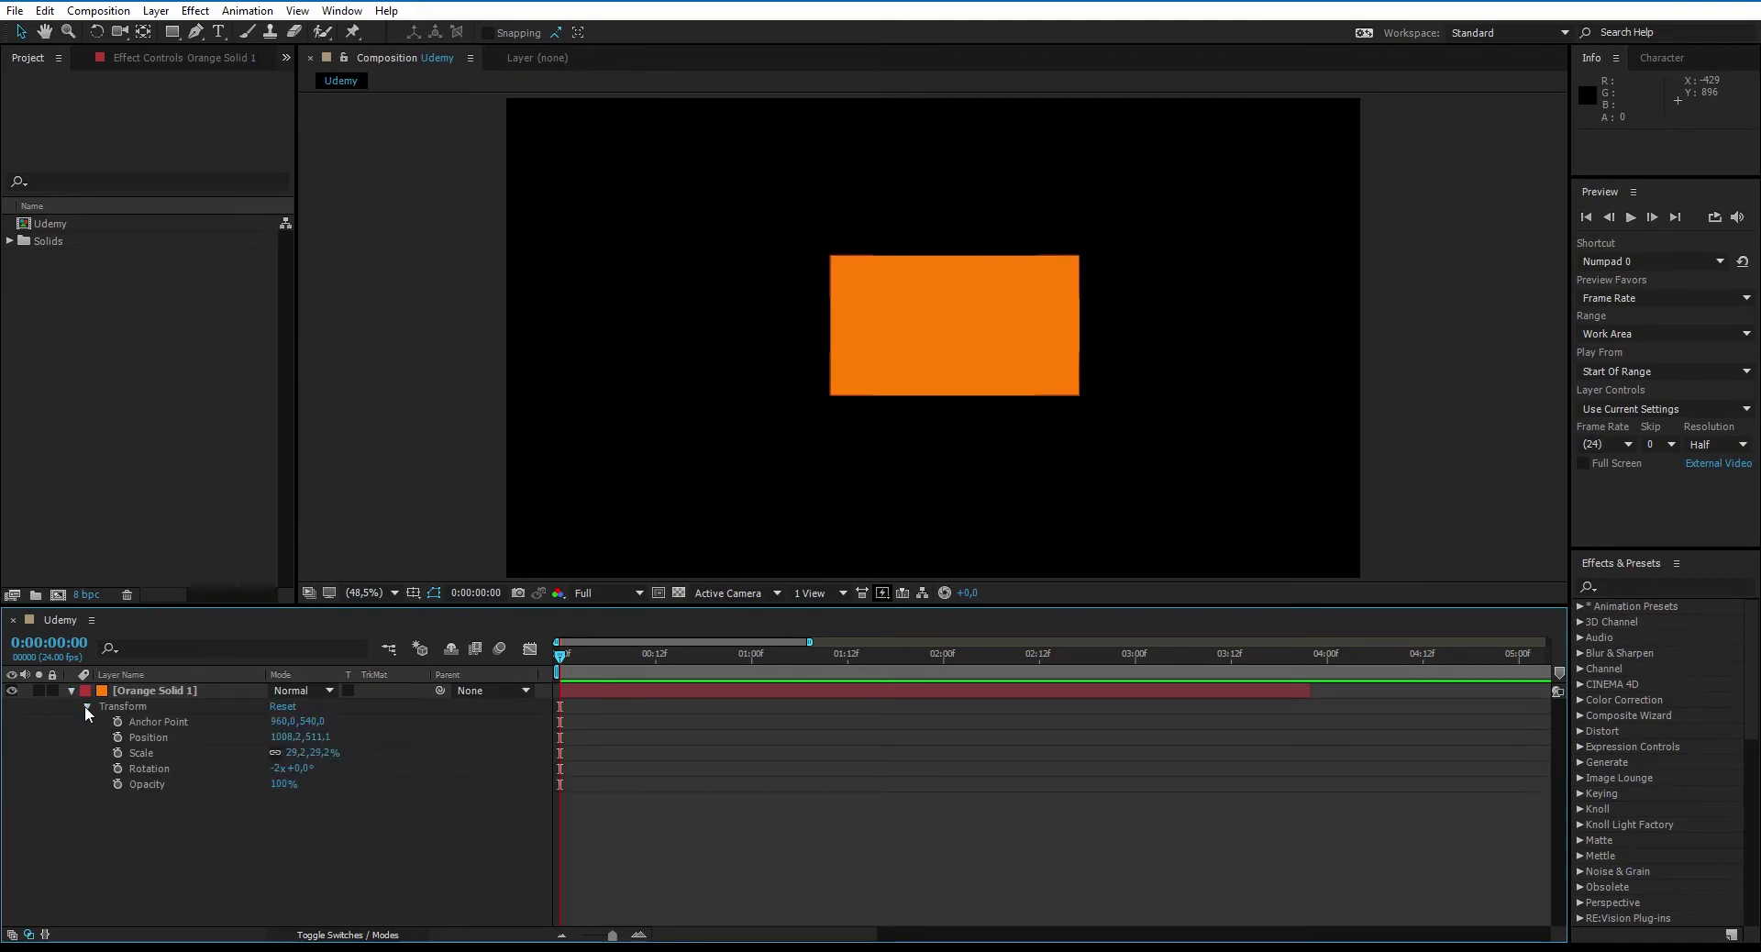
pyautogui.click(150, 737)
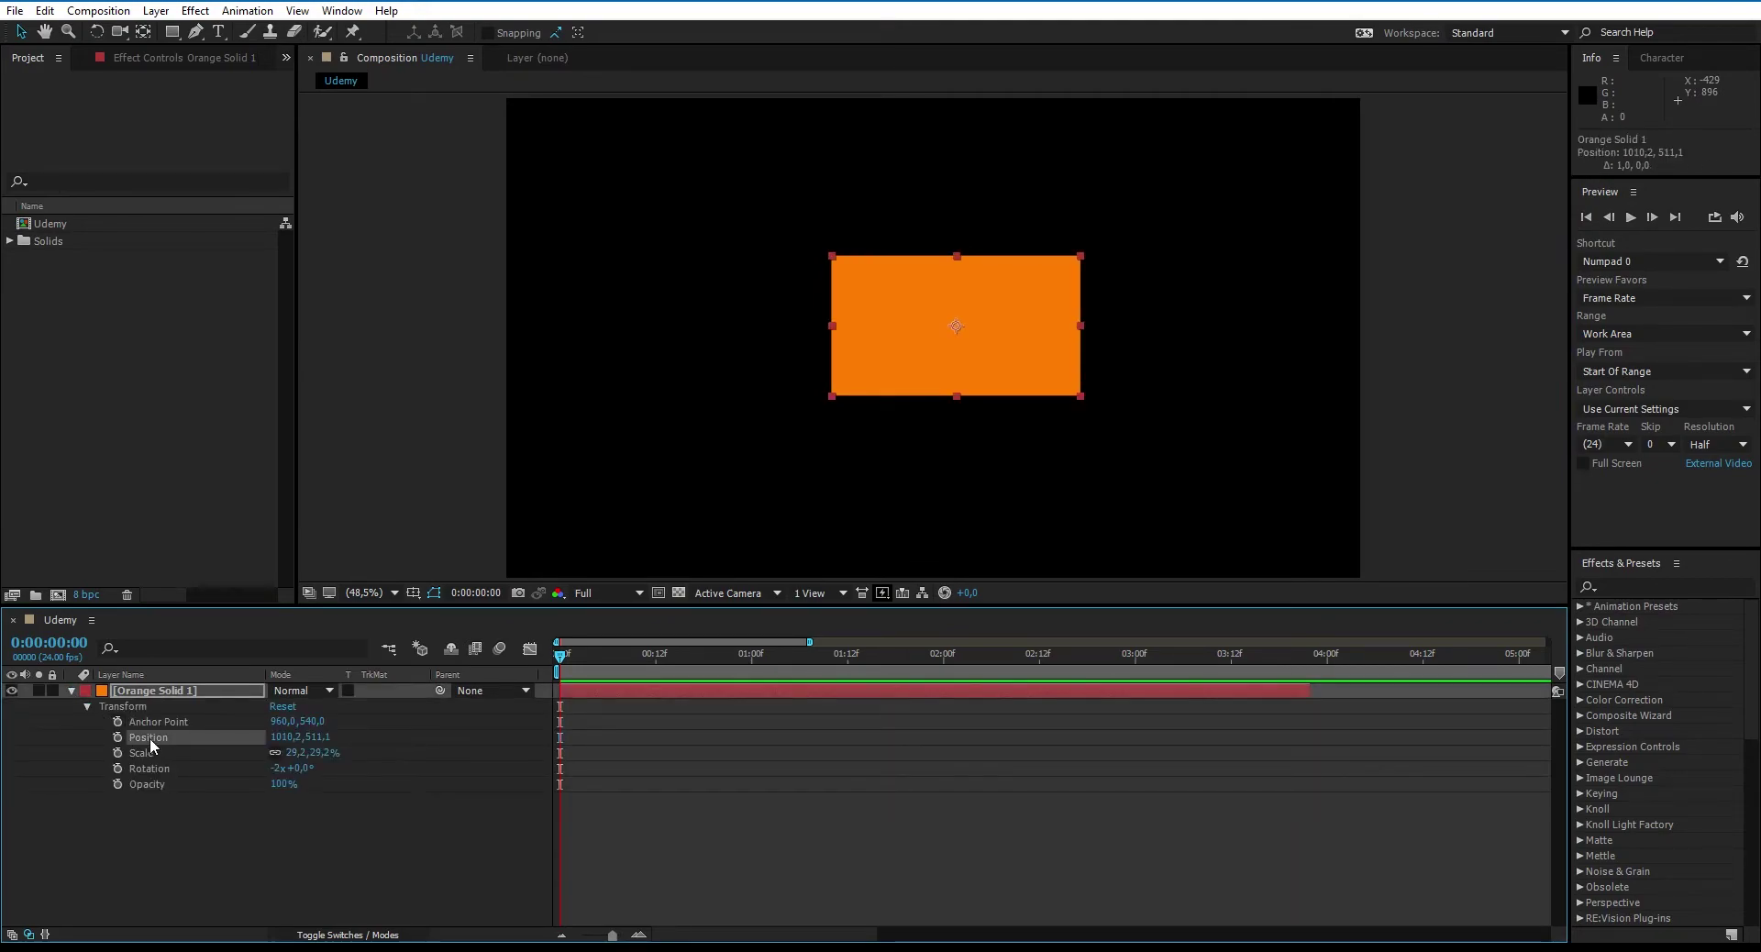
pyautogui.moveTo(275, 738); pyautogui.dragTo(277, 745)
# Step: At 200% magnification, nudge the orange solid in half-pixel increments, left and slightly down, to a position of about 1014.2, 512.6
pyautogui.scroll(2, 778, 426)
pyautogui.scroll(1, 778, 424)
pyautogui.press('Left')
pyautogui.press('Left')
pyautogui.press('Left')
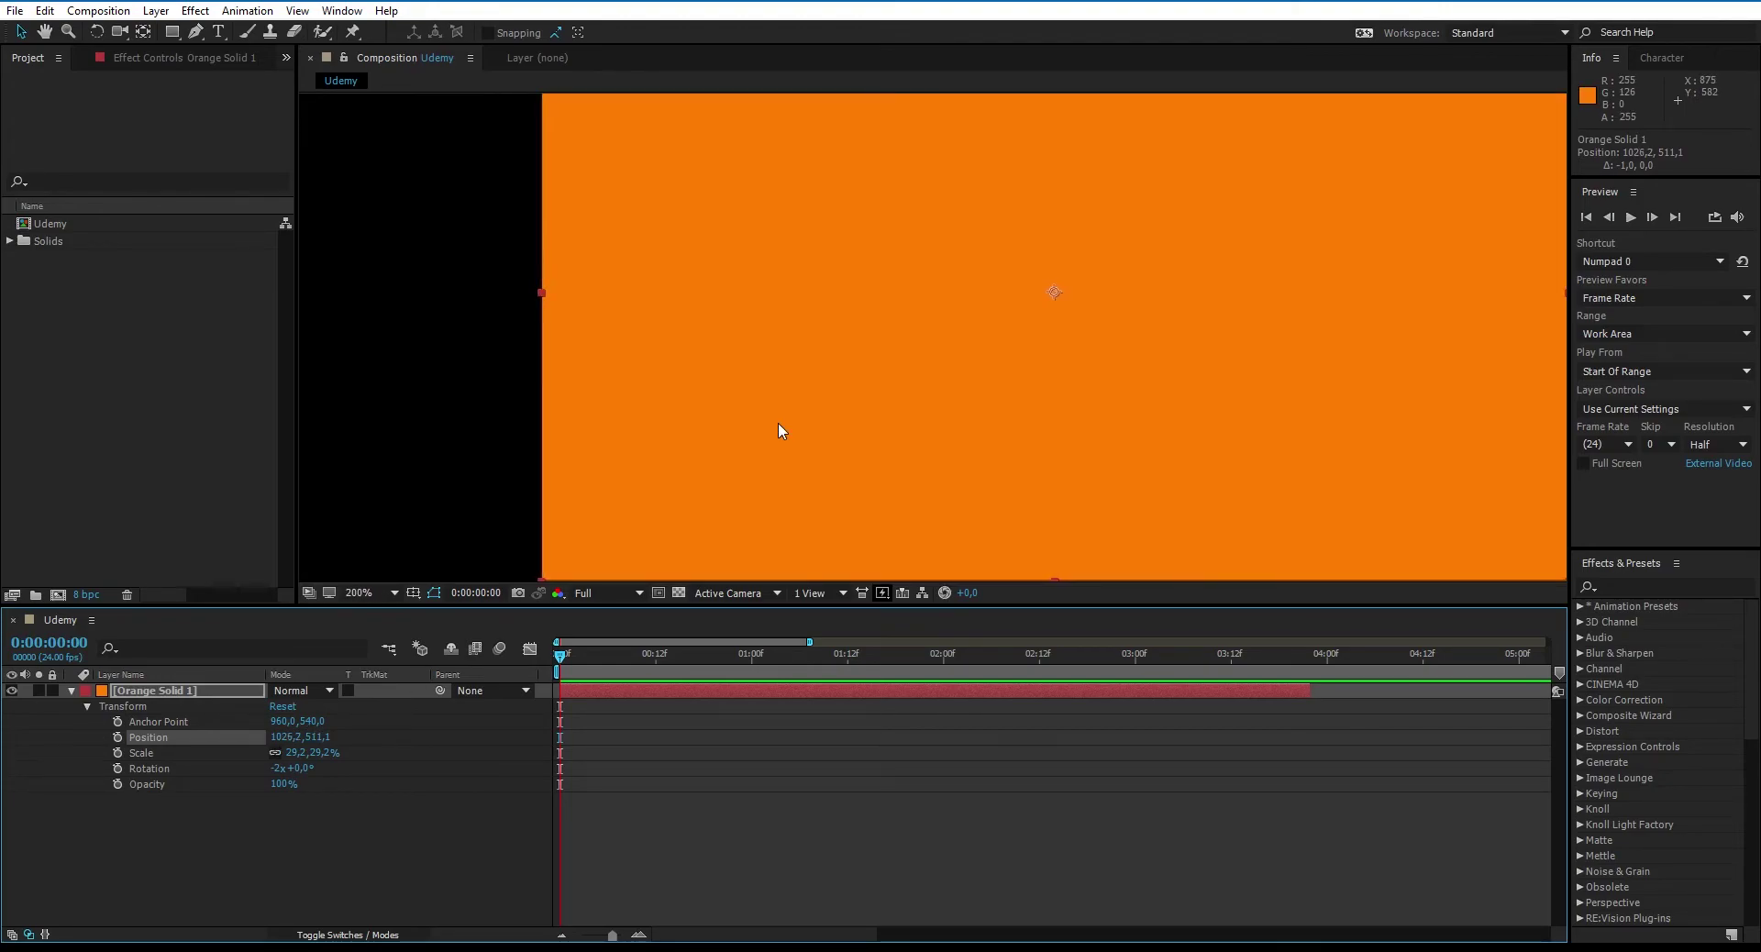
pyautogui.press('Left')
pyautogui.press('Left')
pyautogui.press('Left')
pyautogui.press('Left')
pyautogui.press('Left')
pyautogui.press('Left')
pyautogui.press('Left')
pyautogui.press('Left')
pyautogui.press('Left')
pyautogui.press('Left')
pyautogui.press('Left')
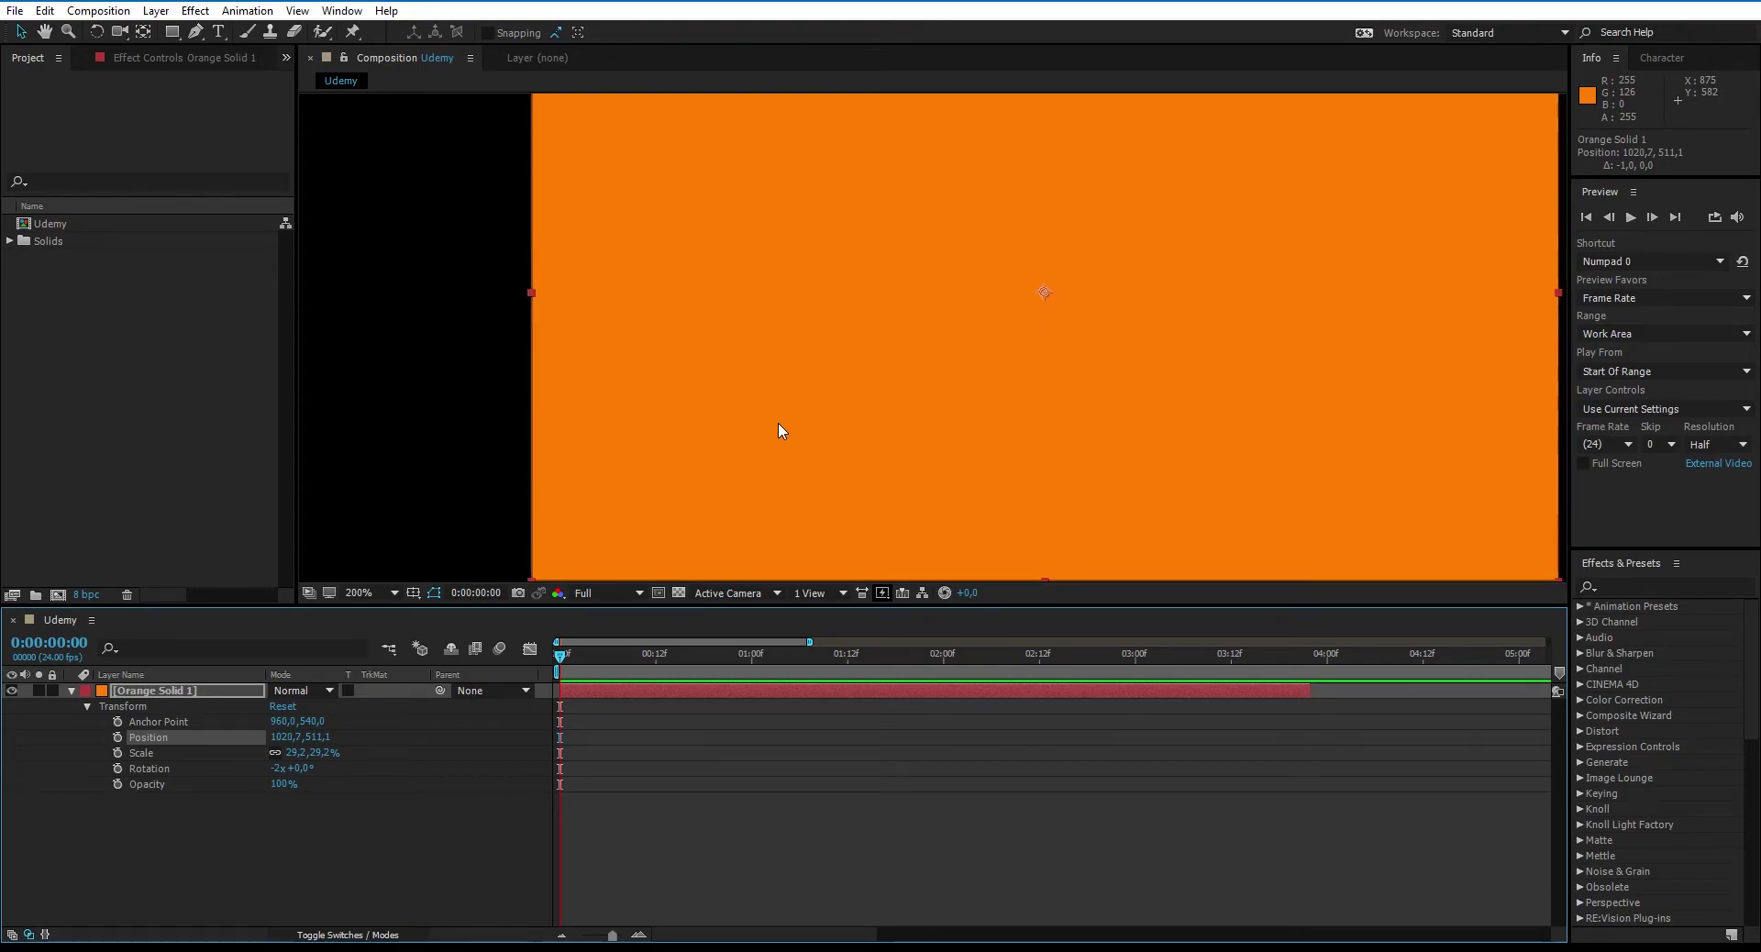
pyautogui.press('Left')
pyautogui.press('Left')
pyautogui.press('Left')
pyautogui.press('Left')
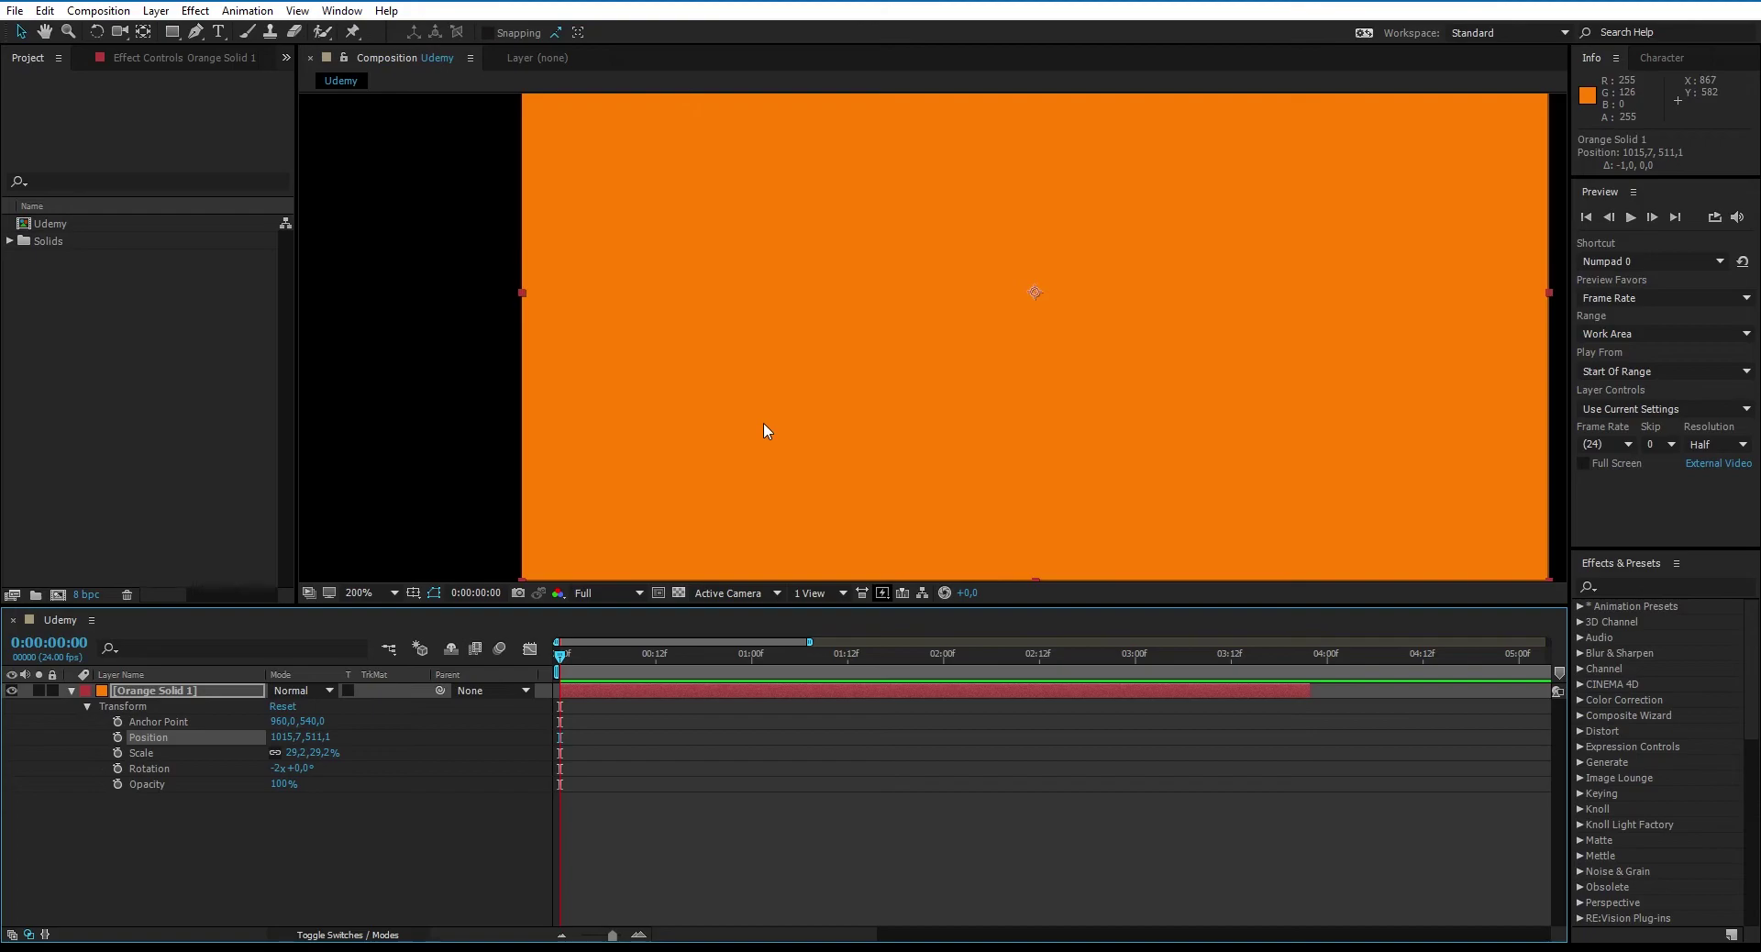
pyautogui.press('Left')
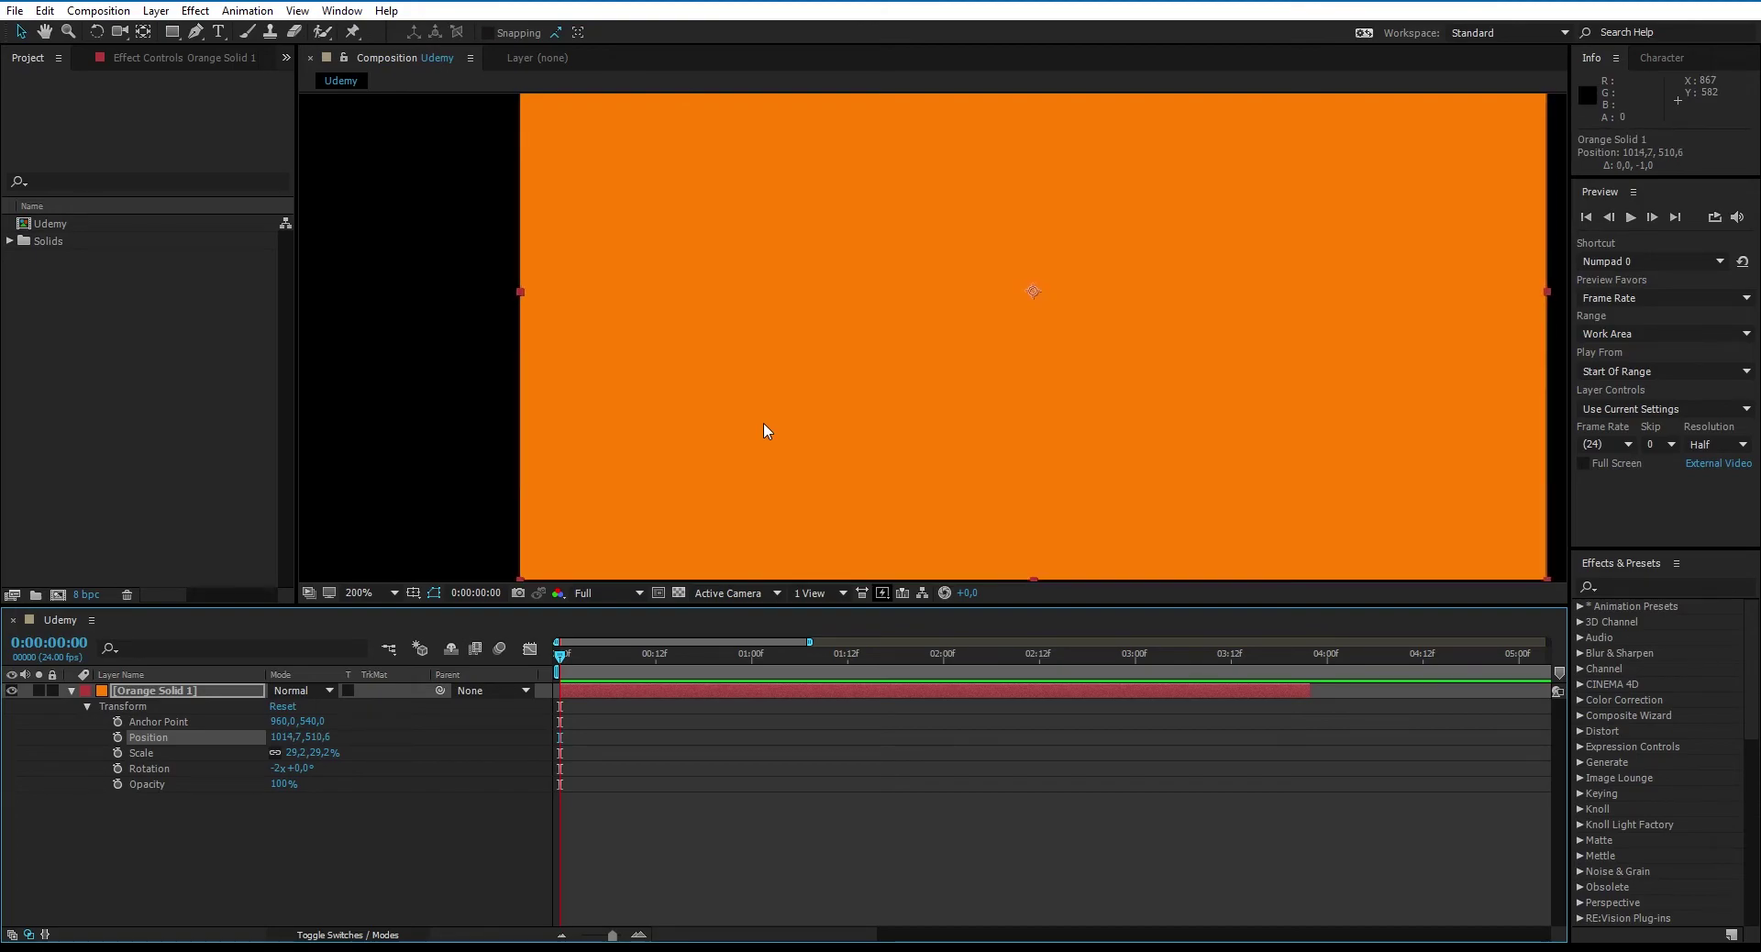
pyautogui.press('Left')
pyautogui.press('Down')
pyautogui.press('Down')
pyautogui.press('Down')
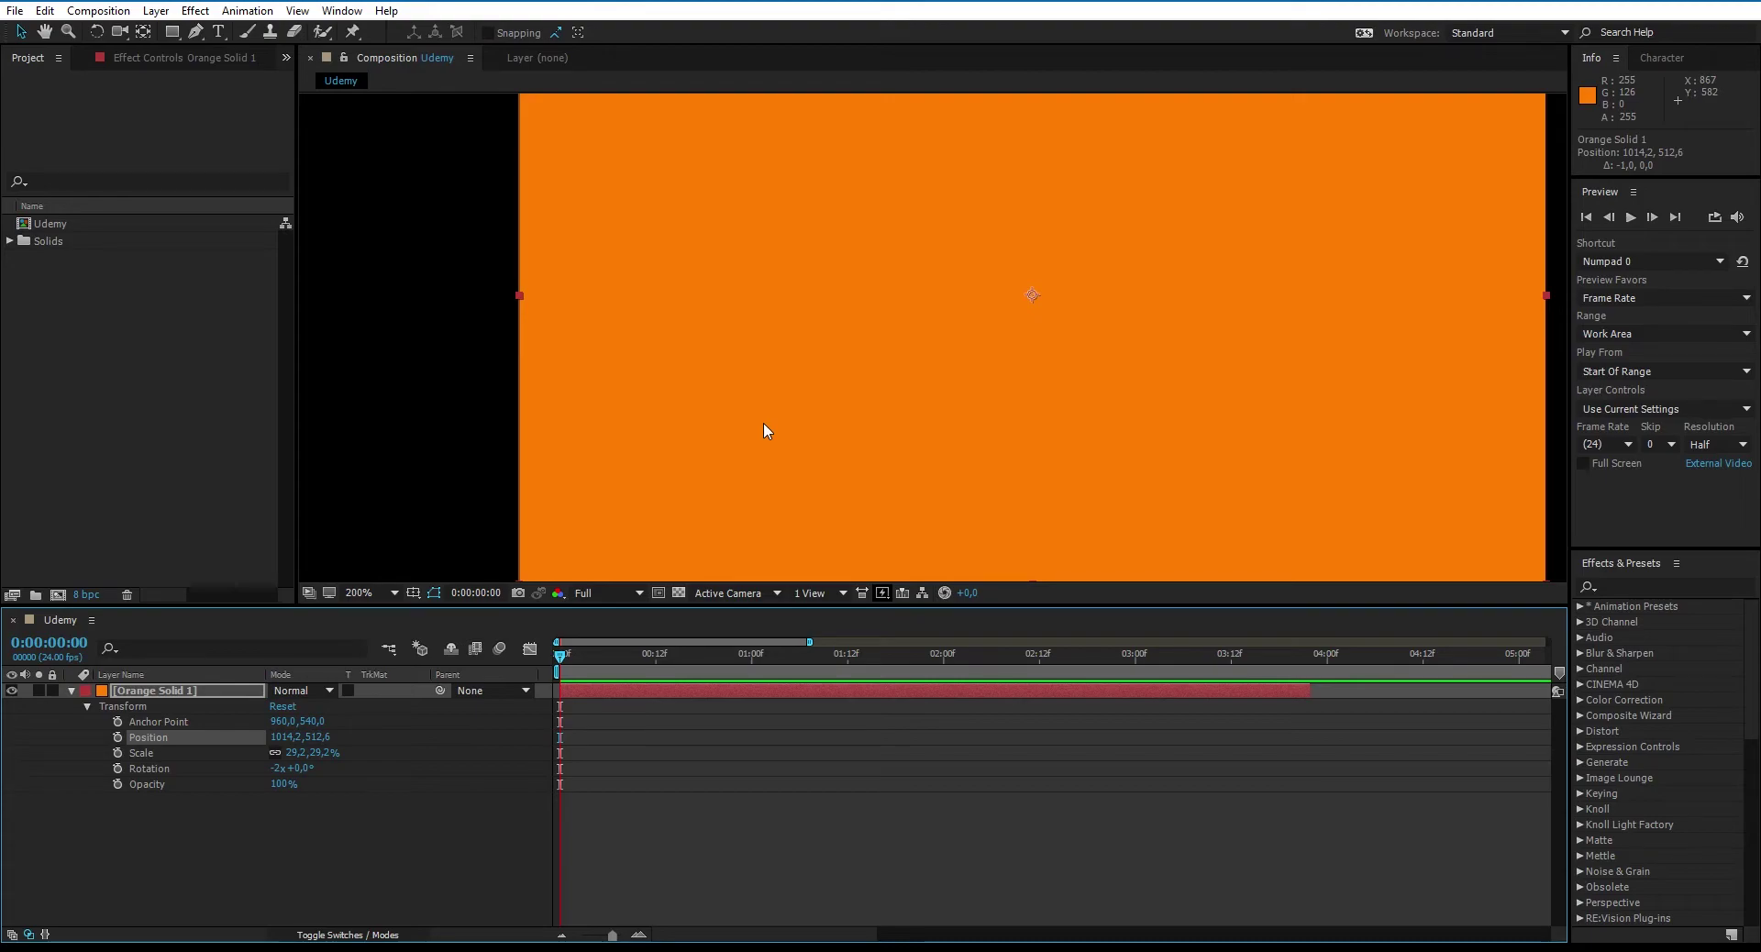
# Step: At 25% magnification, nudge the orange solid to the left in four-pixel increments to an X position of about 966
pyautogui.press(',')
pyautogui.press(',')
pyautogui.press(',')
pyautogui.hotkey('shift', 'Left')
pyautogui.hotkey('shift', 'Left')
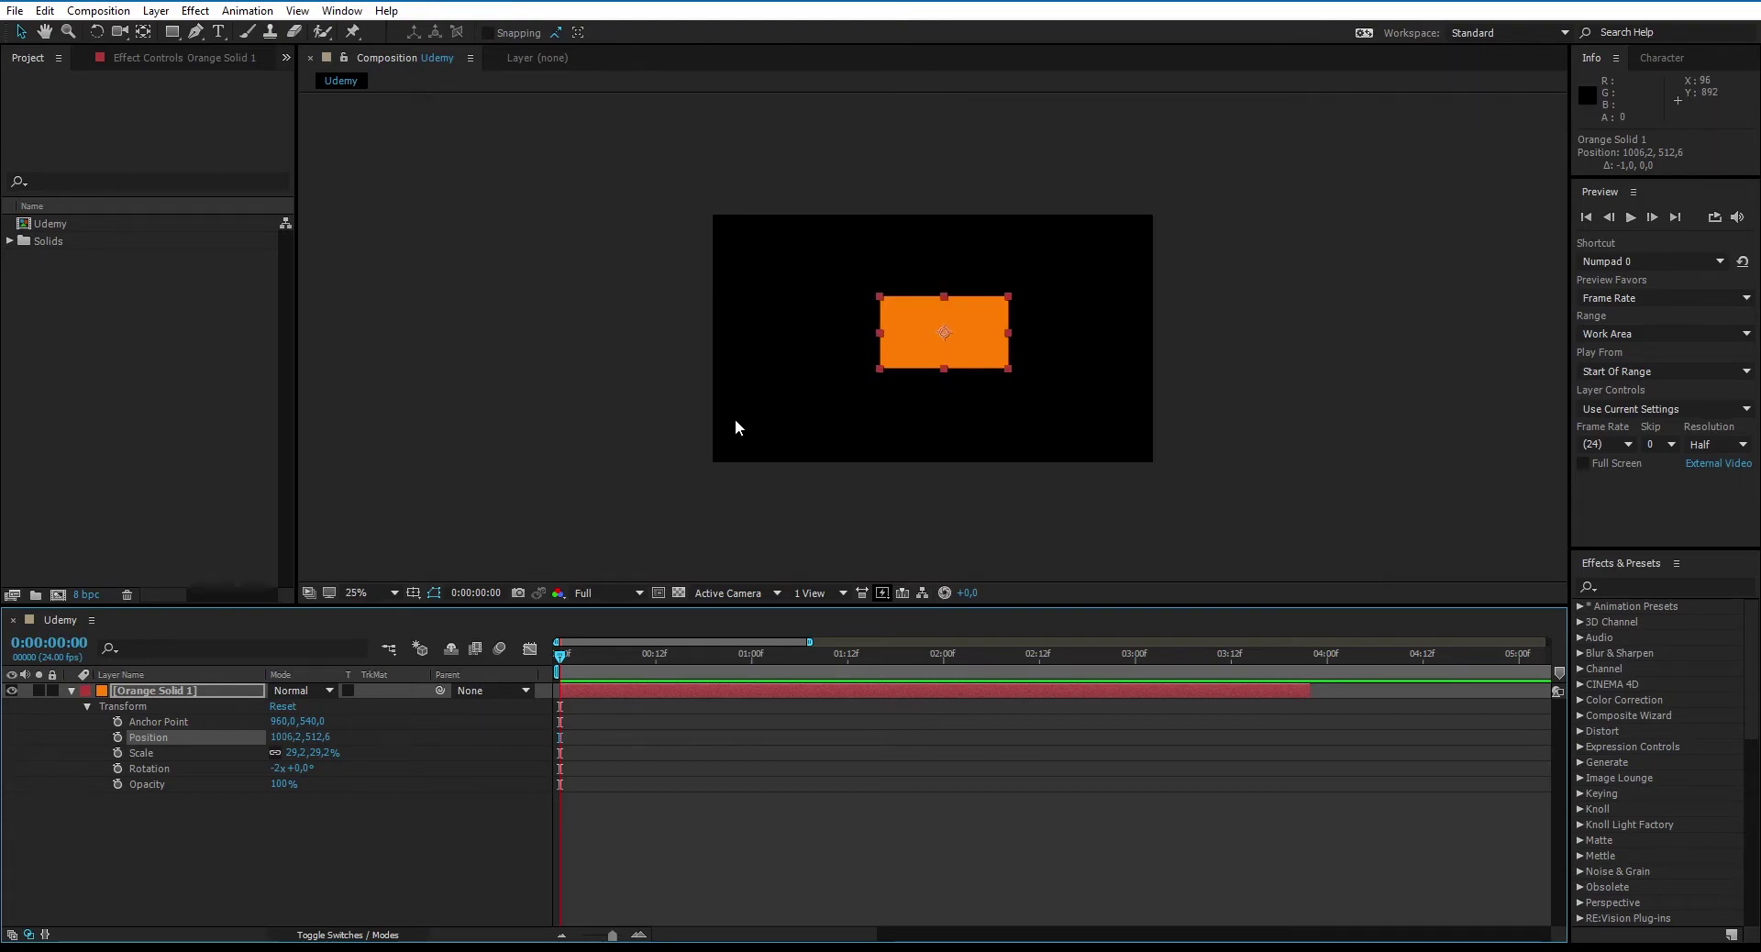
pyautogui.press('Left')
pyautogui.press('Left')
pyautogui.press('Left')
pyautogui.press('Left')
pyautogui.press('Left')
pyautogui.press('Left')
pyautogui.press('Left')
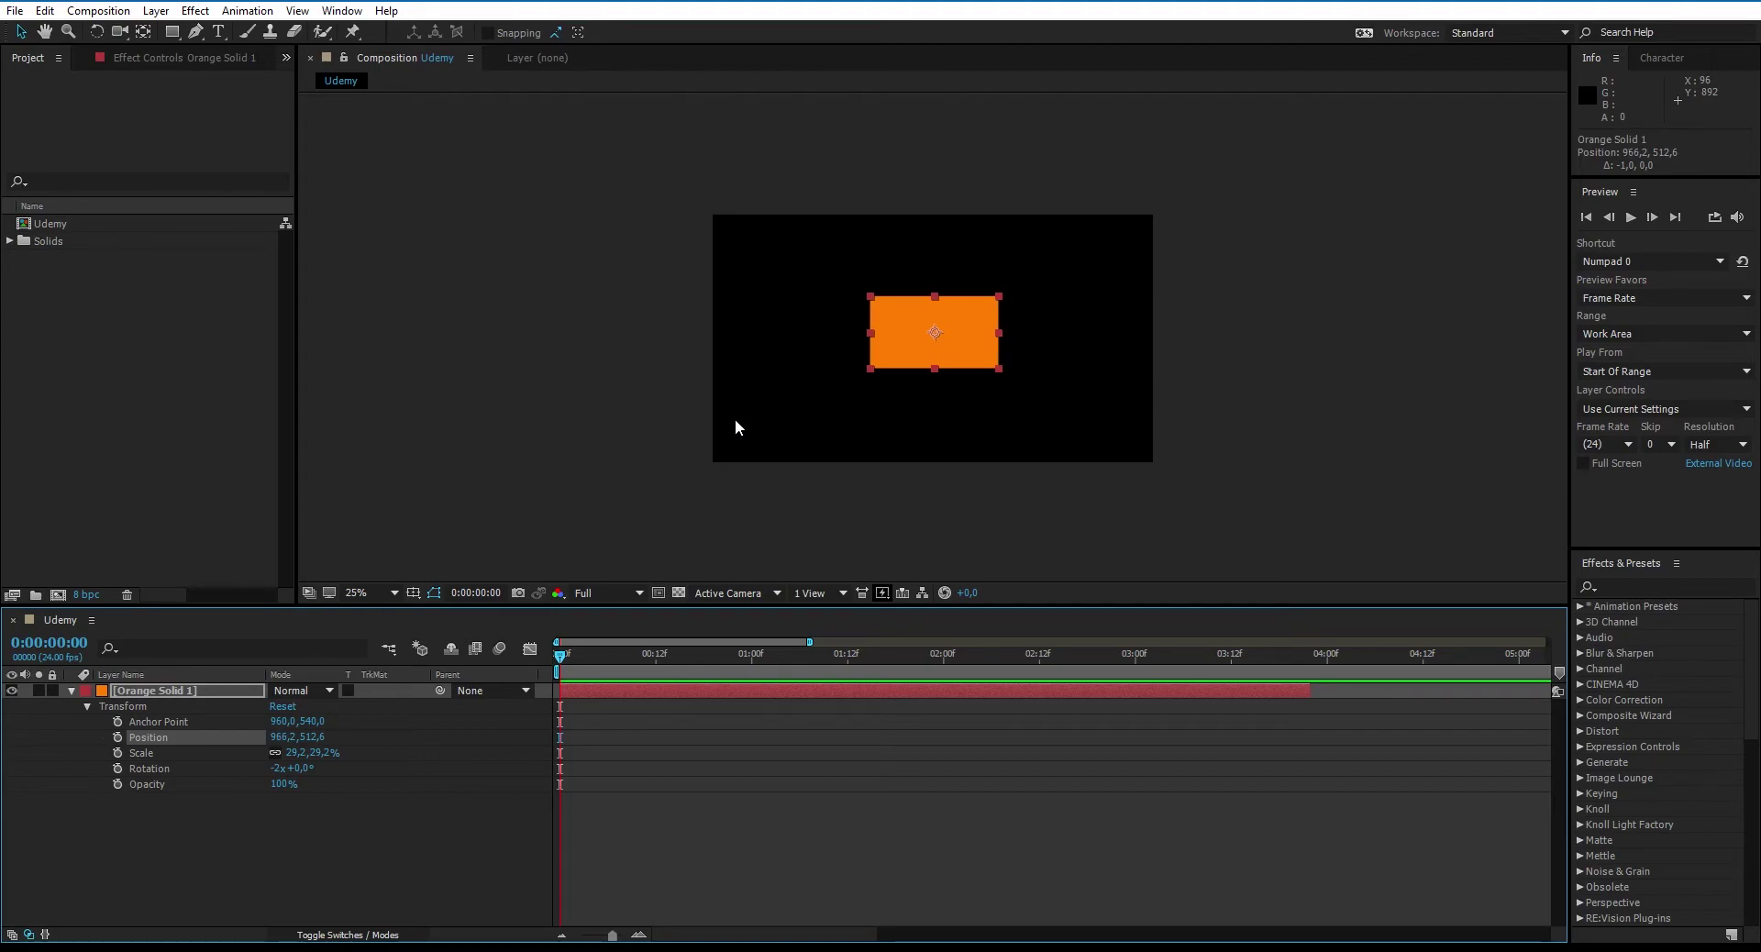
# Step: Nudge the orange solid to the right, finishing in one-pixel increments at 100% magnification, to an X position of about 992
pyautogui.press('Right')
pyautogui.press('.')
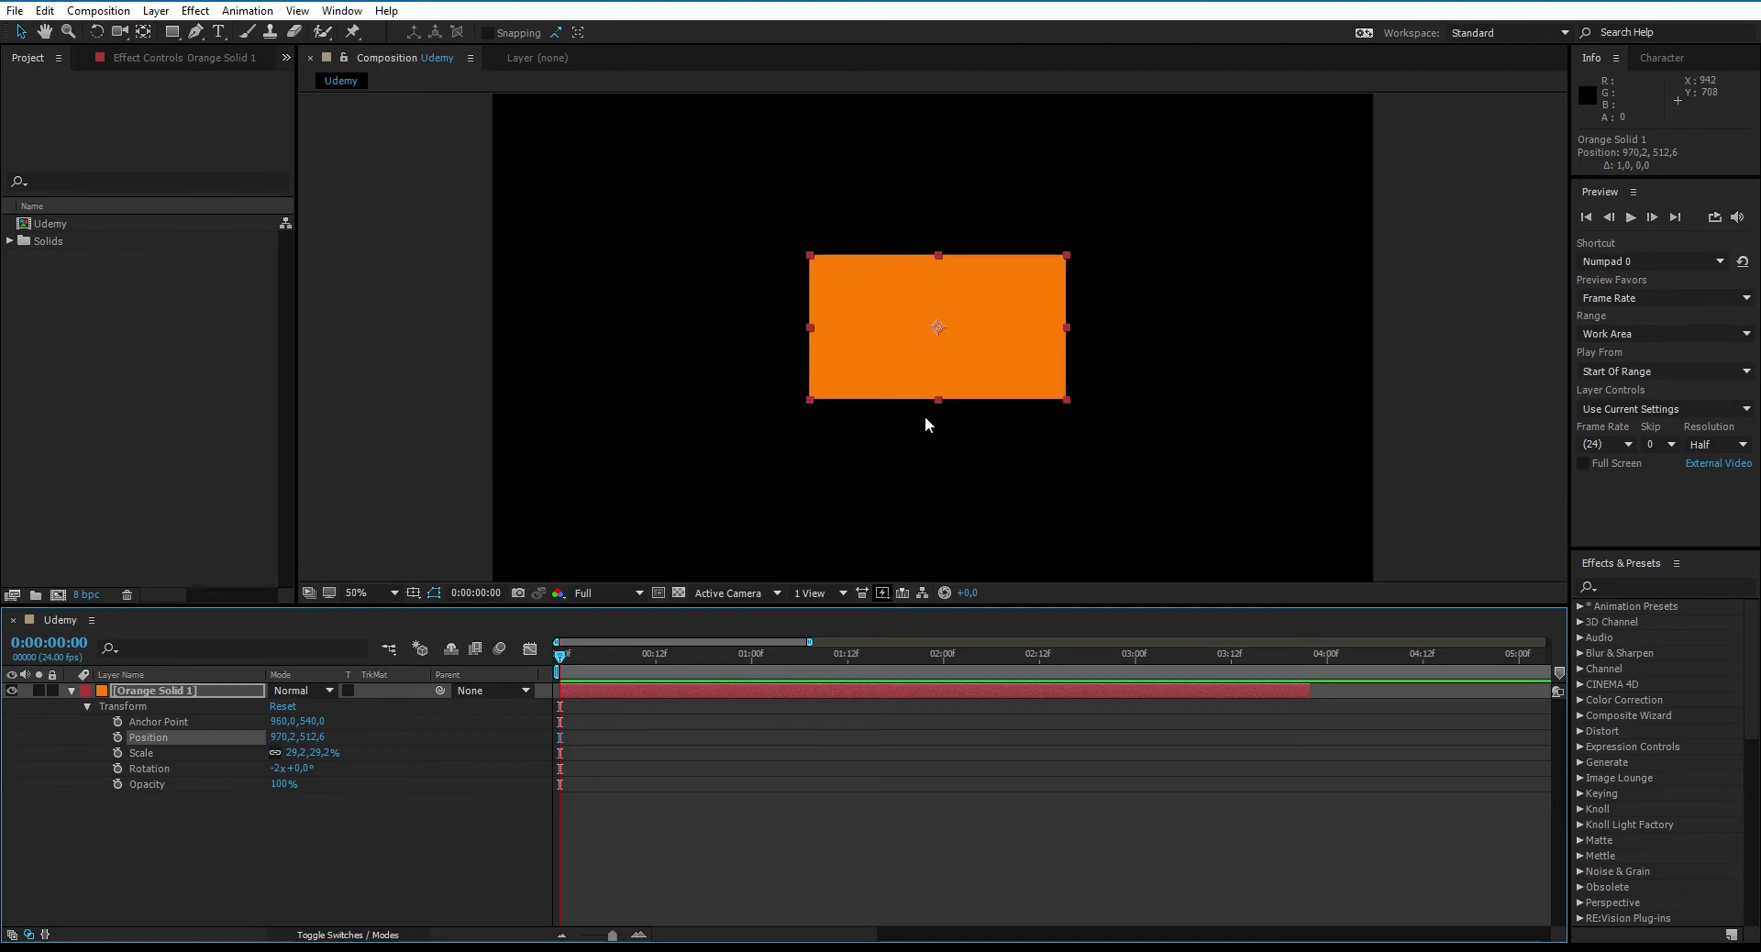
pyautogui.press('.')
pyautogui.press('Right')
pyautogui.press('Right')
pyautogui.press('Right')
pyautogui.press('Right')
pyautogui.press('Right')
pyautogui.press('Right')
pyautogui.press('Right')
pyautogui.press('Right')
pyautogui.press('Right')
pyautogui.press('Right')
pyautogui.press('Right')
pyautogui.press('Right')
pyautogui.press('Right')
pyautogui.press('Right')
pyautogui.press('Right')
pyautogui.press('Right')
pyautogui.press('Right')
pyautogui.press('Right')
pyautogui.press('Right')
pyautogui.press('Right')
pyautogui.press('Right')
pyautogui.press('Right')
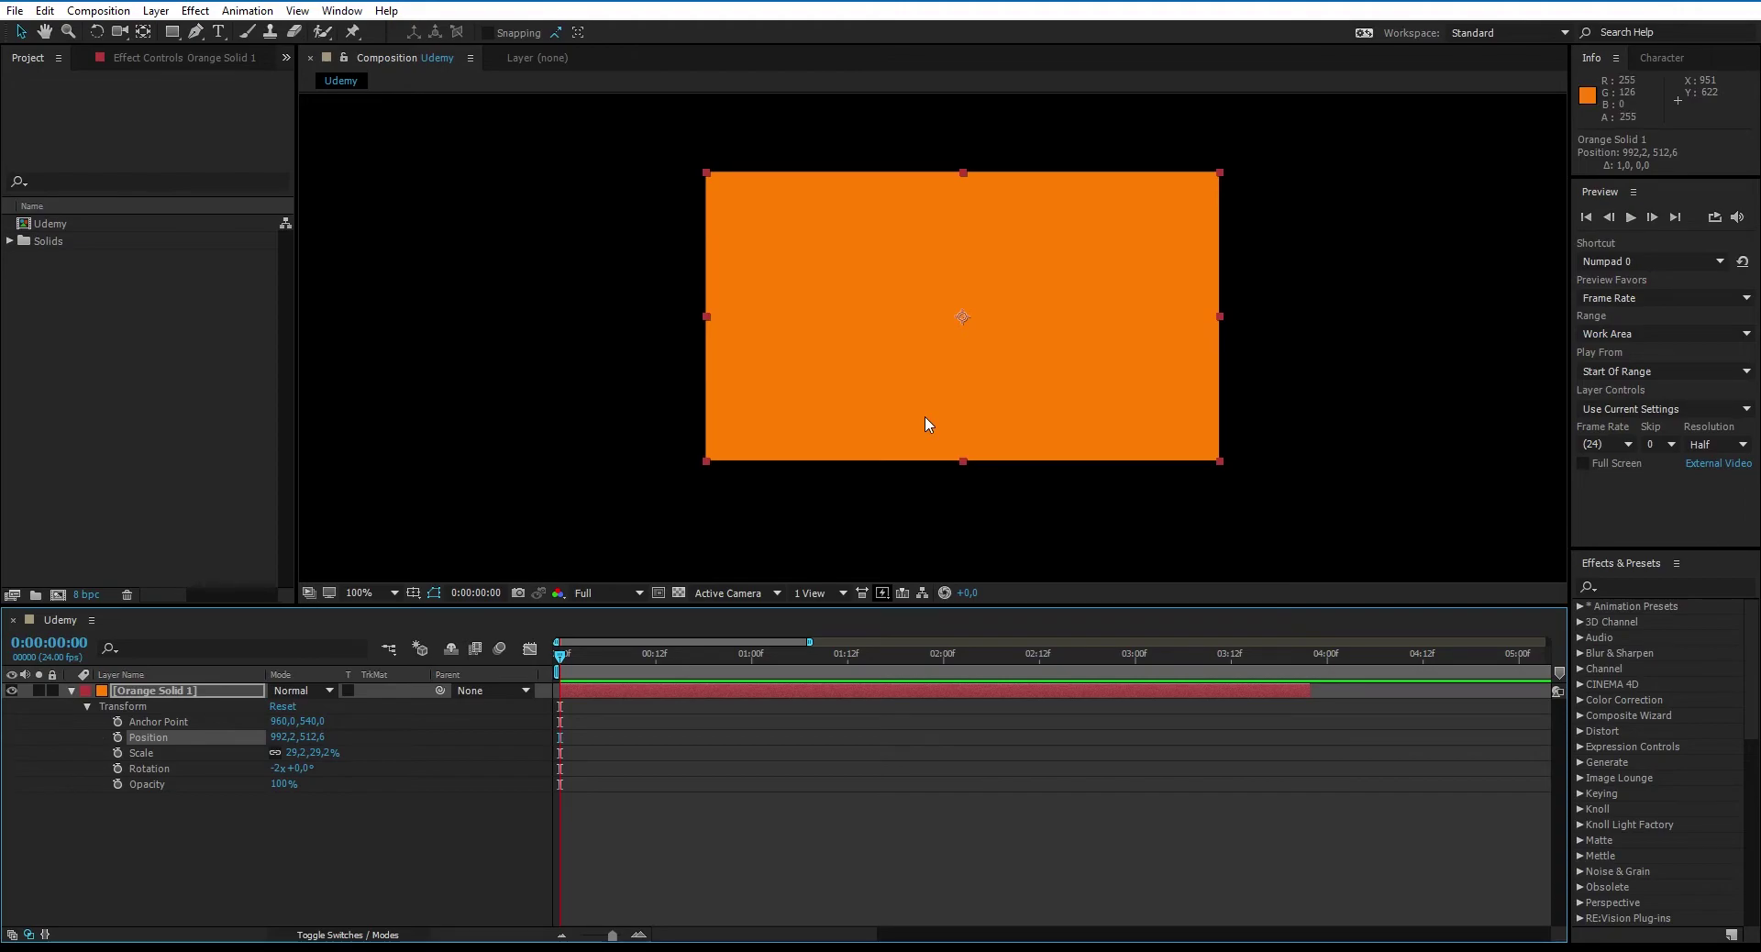
# Step: Move the orange solid to the left in ten-pixel increments to an X position of about 872
pyautogui.hotkey('shift', 'Left')
pyautogui.hotkey('shift', 'Left')
pyautogui.hotkey('shift', 'Left')
pyautogui.hotkey('shift', 'Left')
pyautogui.press('capslock')
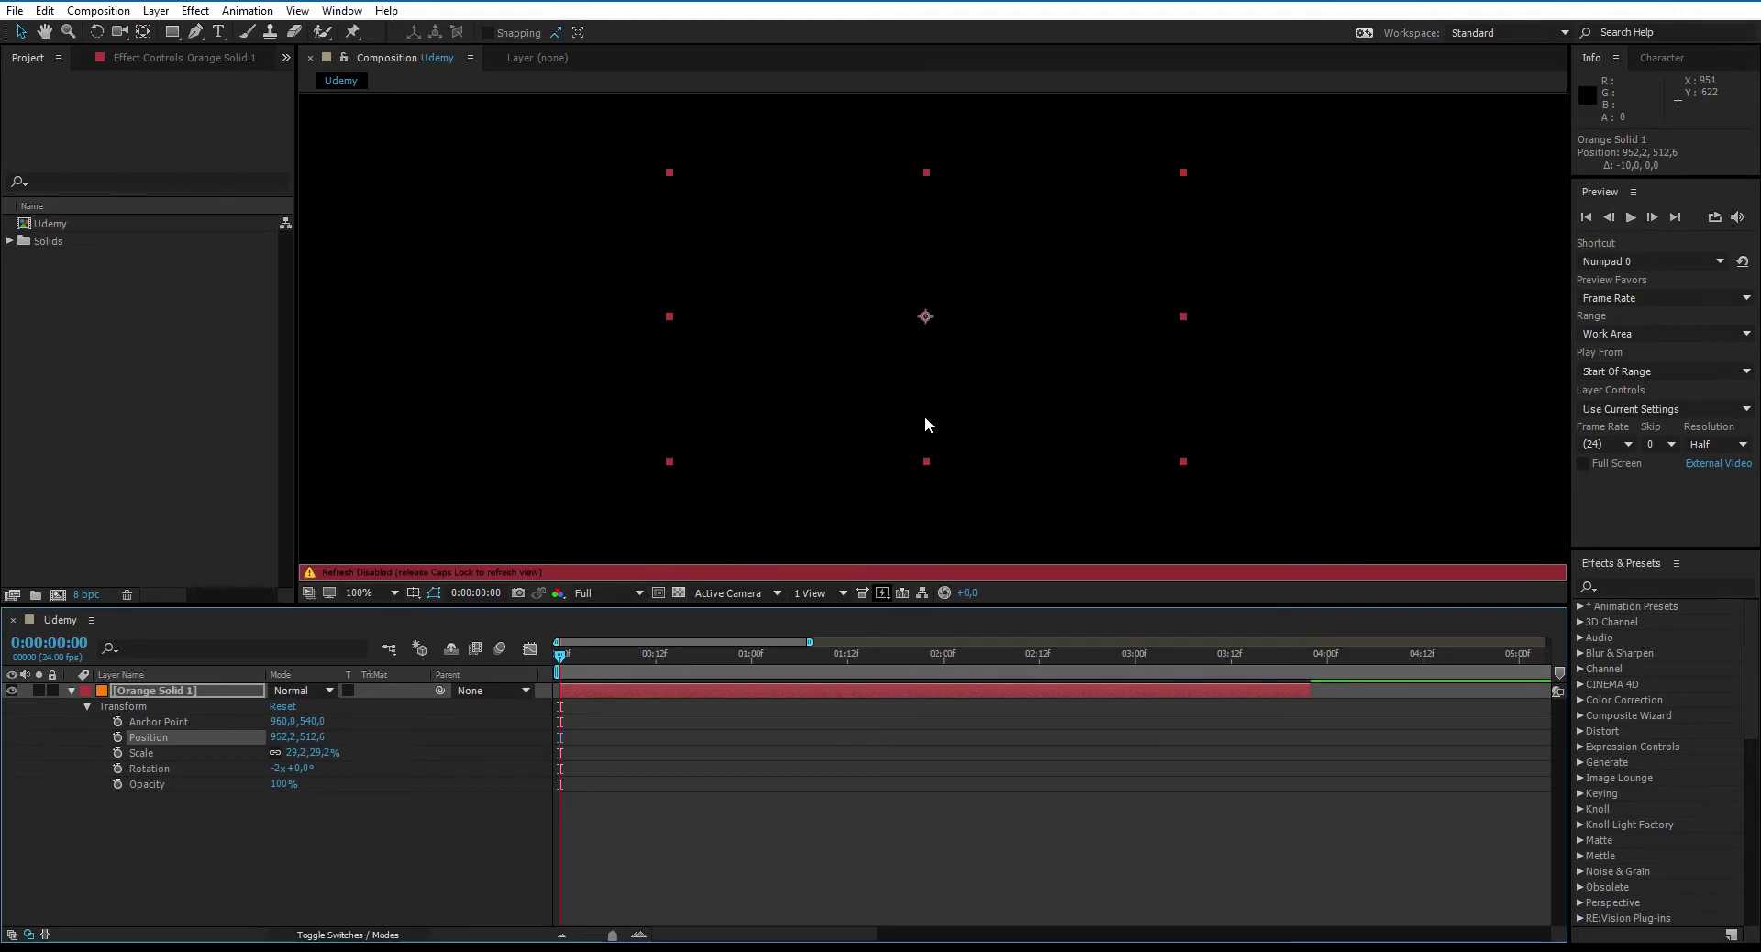
pyautogui.press('capslock')
pyautogui.hotkey('shift', 'Left')
pyautogui.hotkey('shift', 'Left')
pyautogui.hotkey('shift', 'Left')
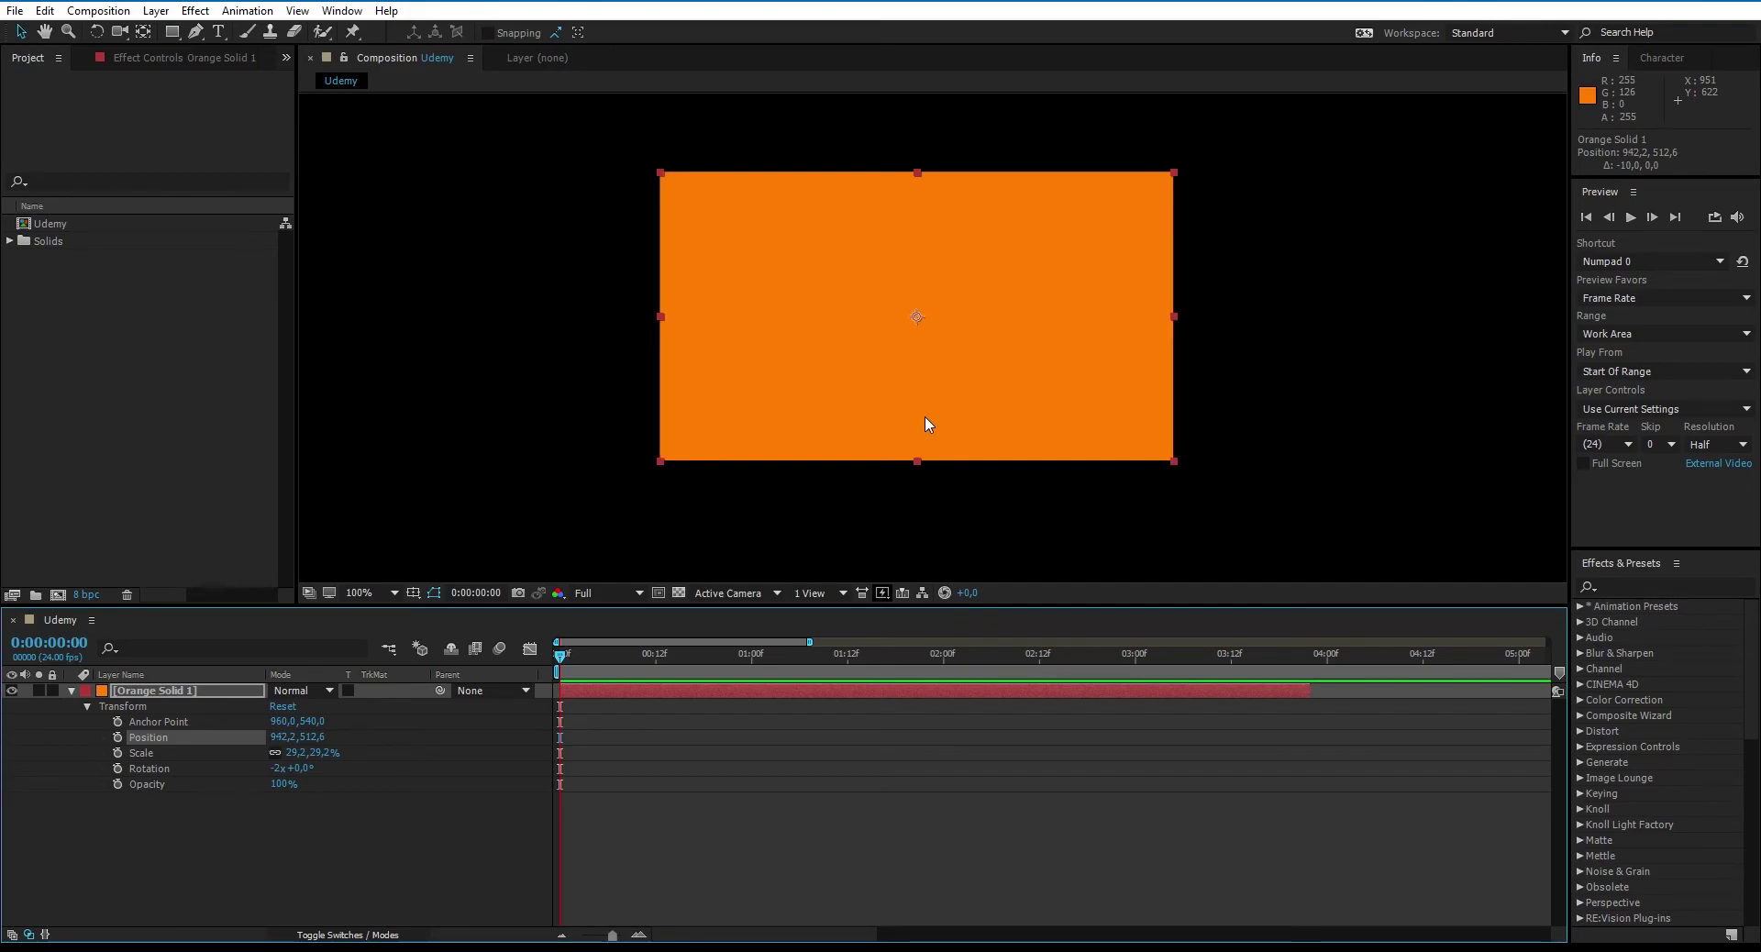
pyautogui.hotkey('shift', 'Left')
pyautogui.hotkey('shift', 'Left')
pyautogui.hotkey('shift', 'Left')
pyautogui.hotkey('shift', 'Left')
pyautogui.hotkey('shift', 'Left')
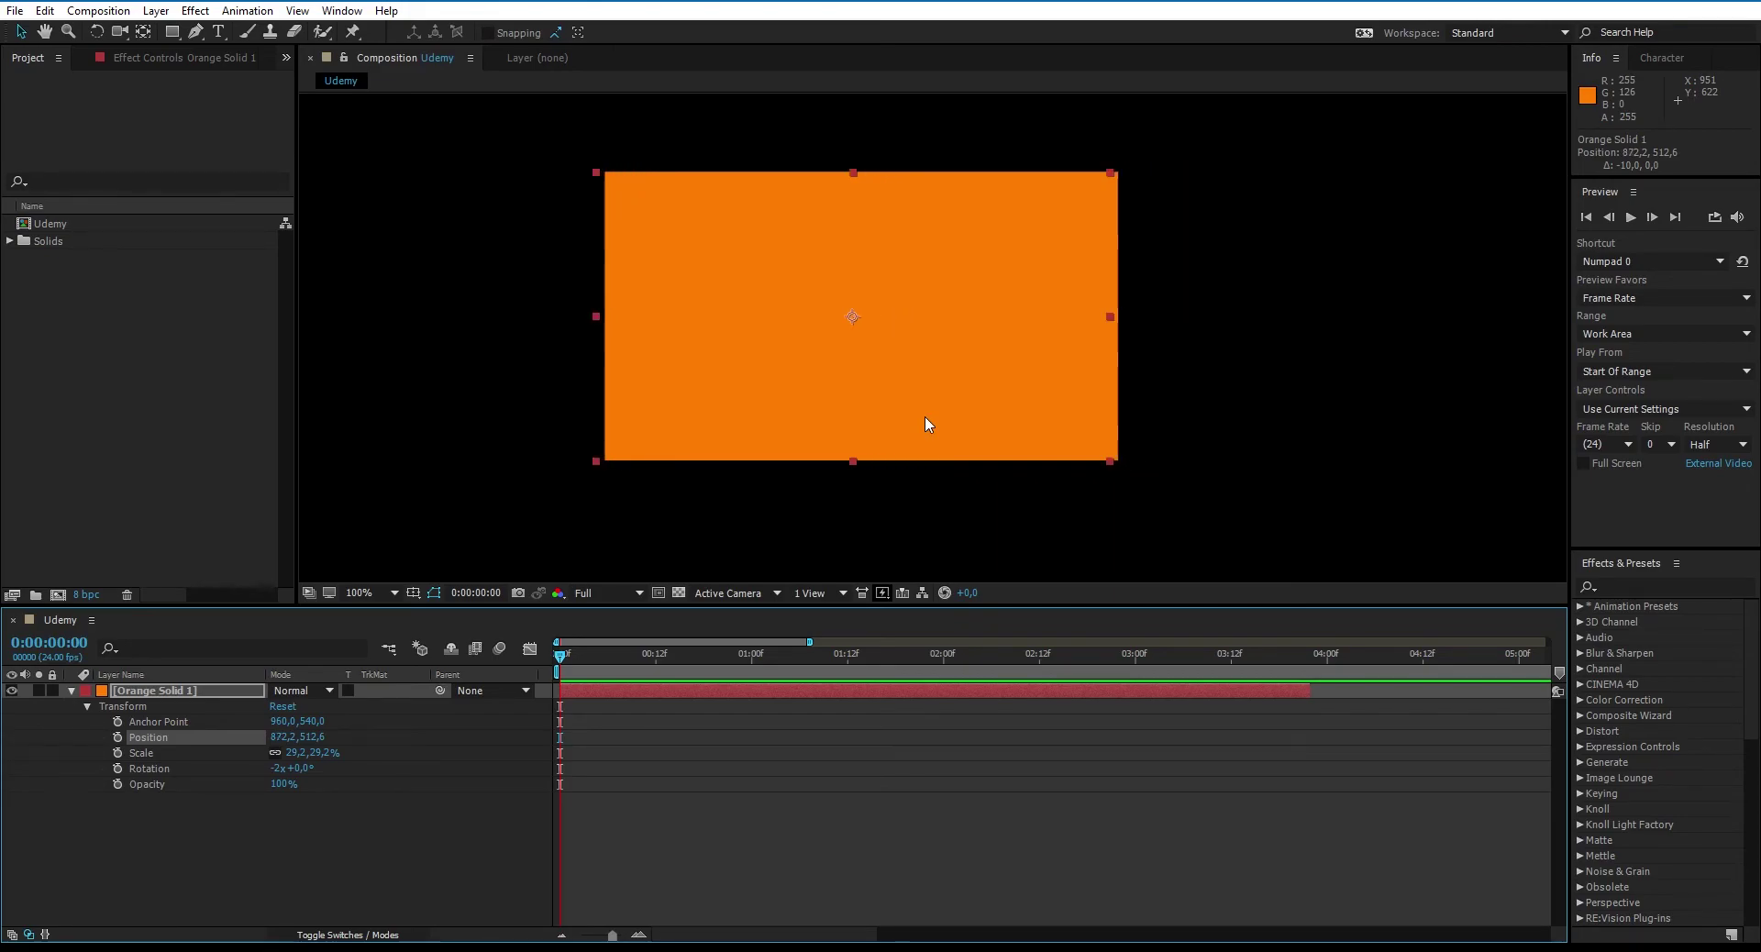
# Step: Move the orange solid right and back left in ten-pixel increments, plus ten pixels down, to a position of about 952, 523
pyautogui.hotkey('shift', 'Right')
pyautogui.hotkey('shift', 'Right')
pyautogui.hotkey('shift', 'Right')
pyautogui.hotkey('shift', 'Right')
pyautogui.hotkey('shift', 'Right')
pyautogui.hotkey('shift', 'Right')
pyautogui.hotkey('shift', 'Right')
pyautogui.hotkey('shift', 'Right')
pyautogui.hotkey('shift', 'Right')
pyautogui.hotkey('shift', 'Right')
pyautogui.hotkey('shift', 'Right')
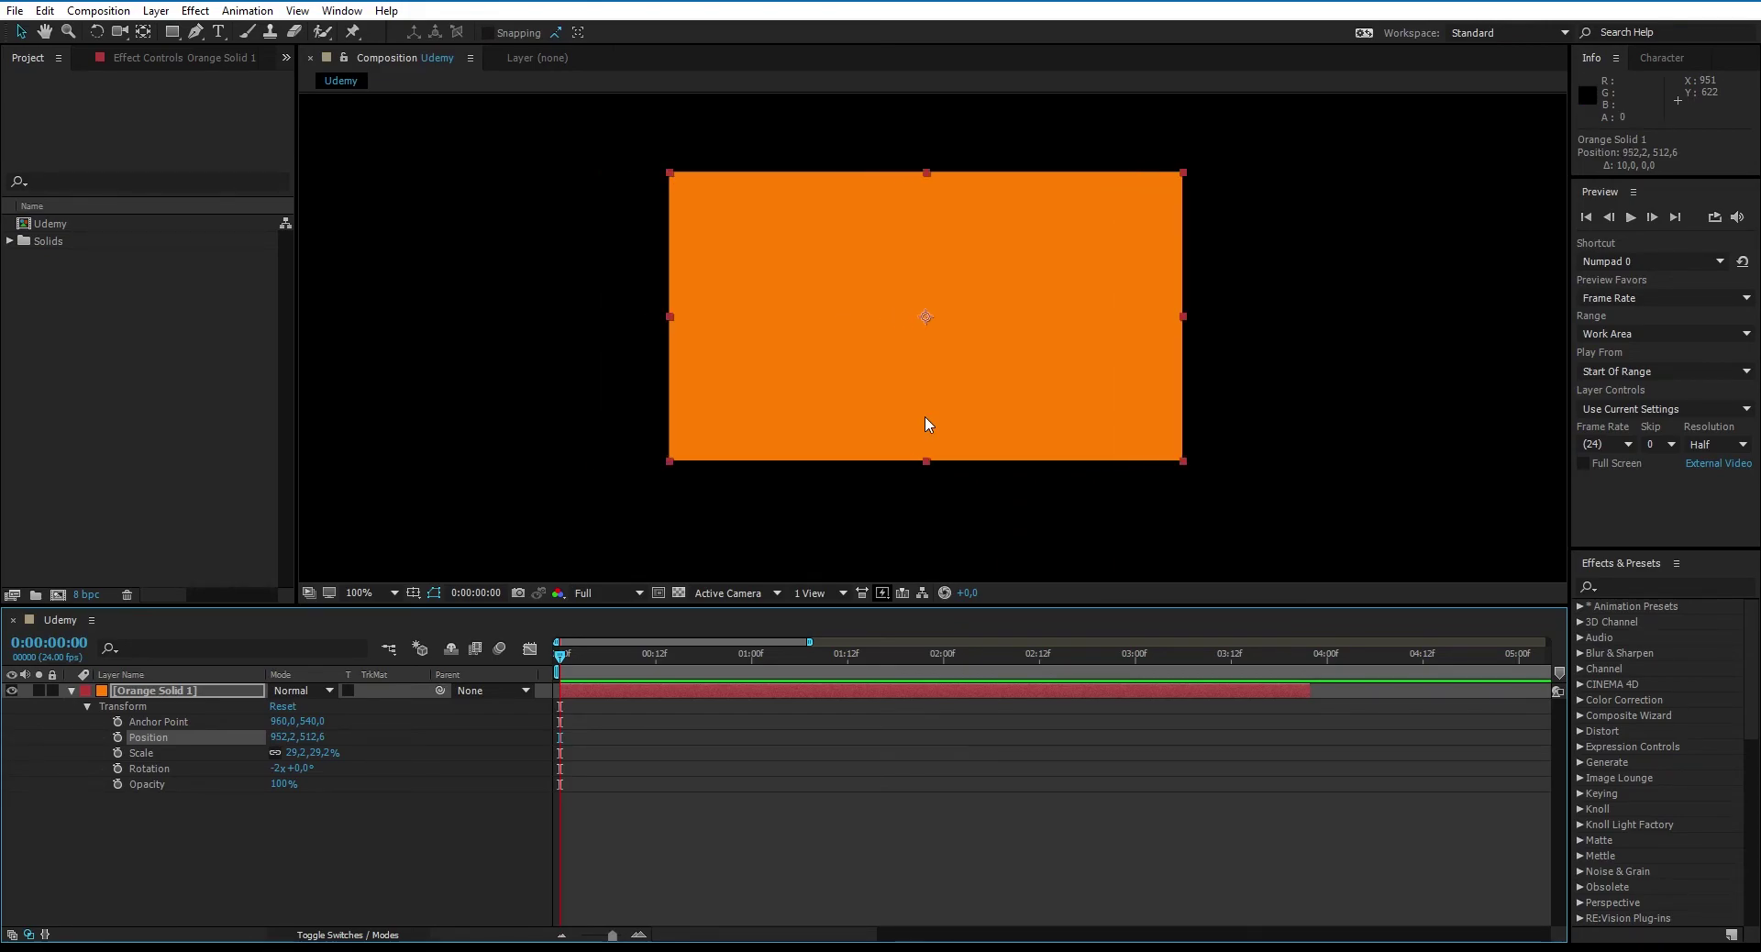
pyautogui.hotkey('shift', 'Right')
pyautogui.hotkey('shift', 'Right')
pyautogui.hotkey('shift', 'Right')
pyautogui.hotkey('shift', 'Right')
pyautogui.hotkey('shift', 'Left')
pyautogui.hotkey('shift', 'Left')
pyautogui.hotkey('shift', 'Left')
pyautogui.hotkey('shift', 'Left')
pyautogui.hotkey('shift', 'Left')
pyautogui.hotkey('shift', 'Left')
pyautogui.hotkey('shift', 'Left')
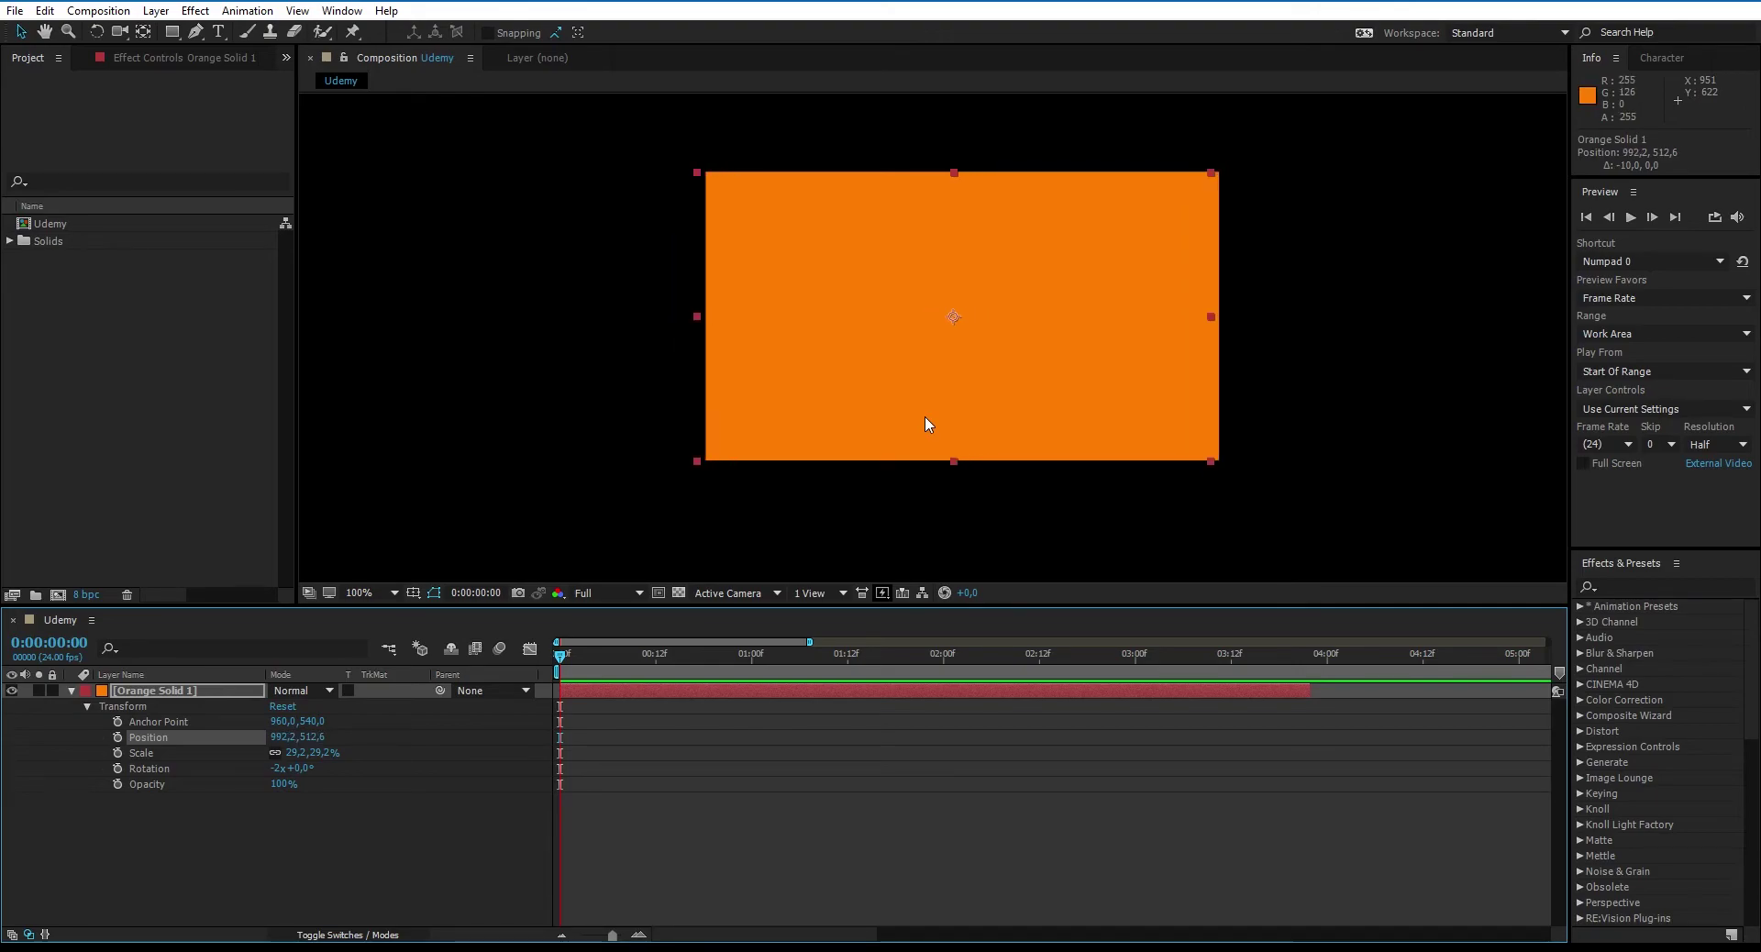
pyautogui.hotkey('shift', 'Down')
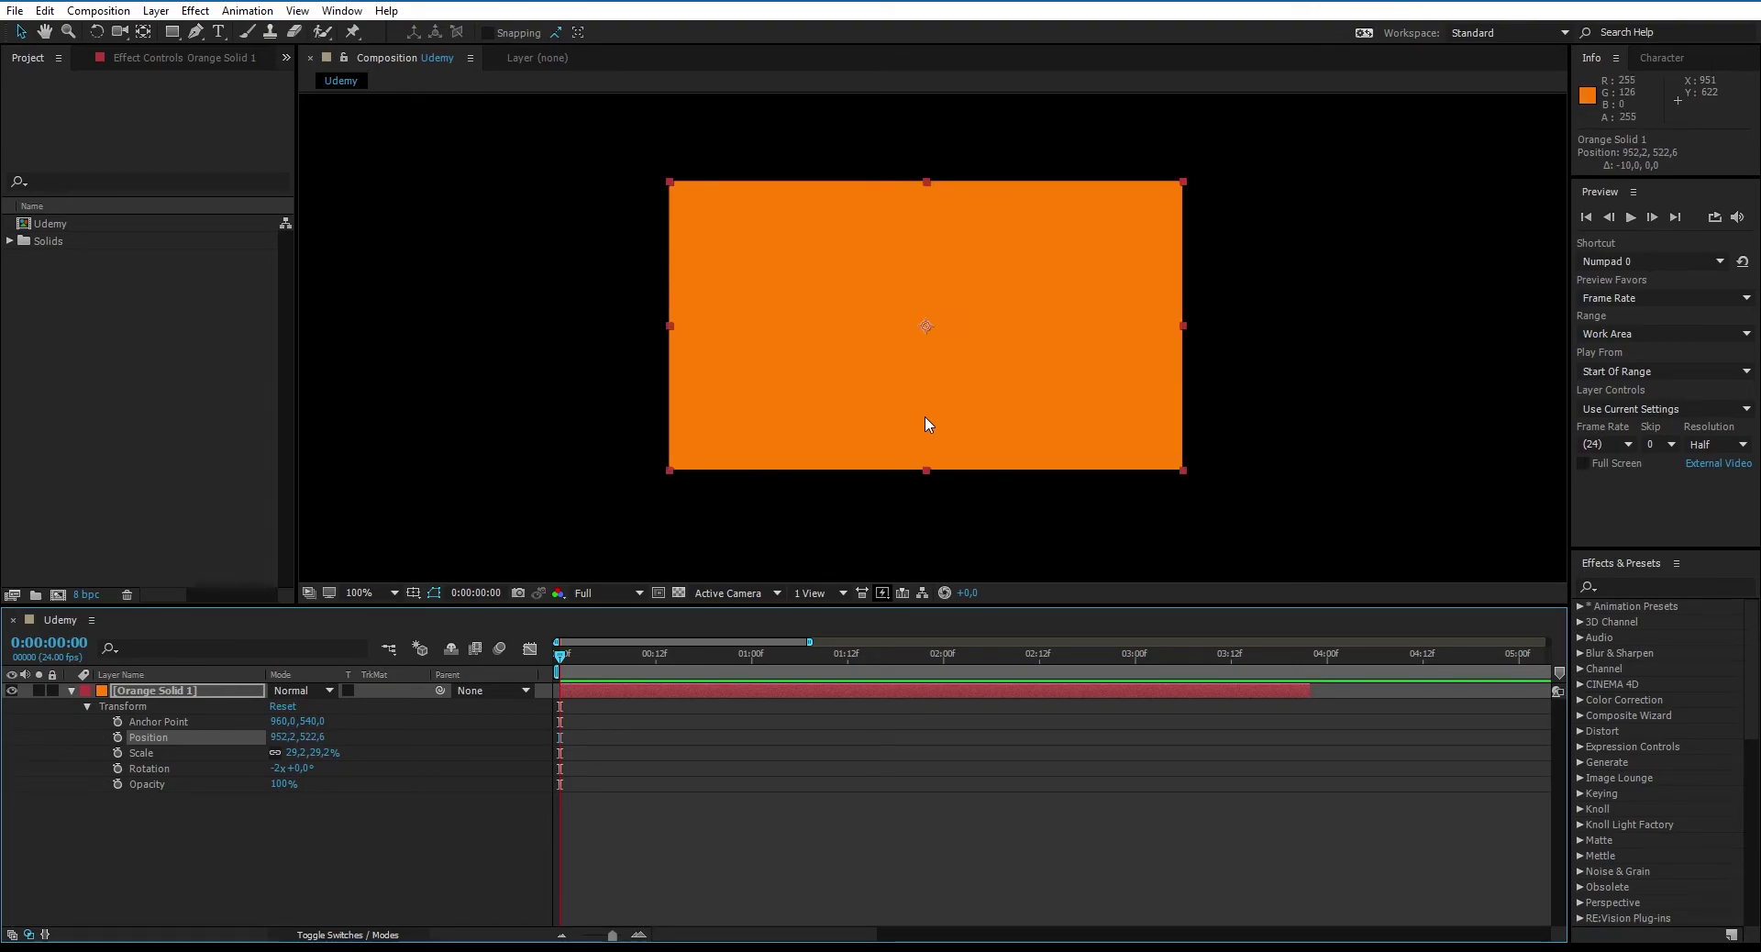
# Step: Enable keyframing for the orange solid's Position at 0:00:00:00 and select the new keyframe
pyautogui.press(',')
pyautogui.click(118, 737)
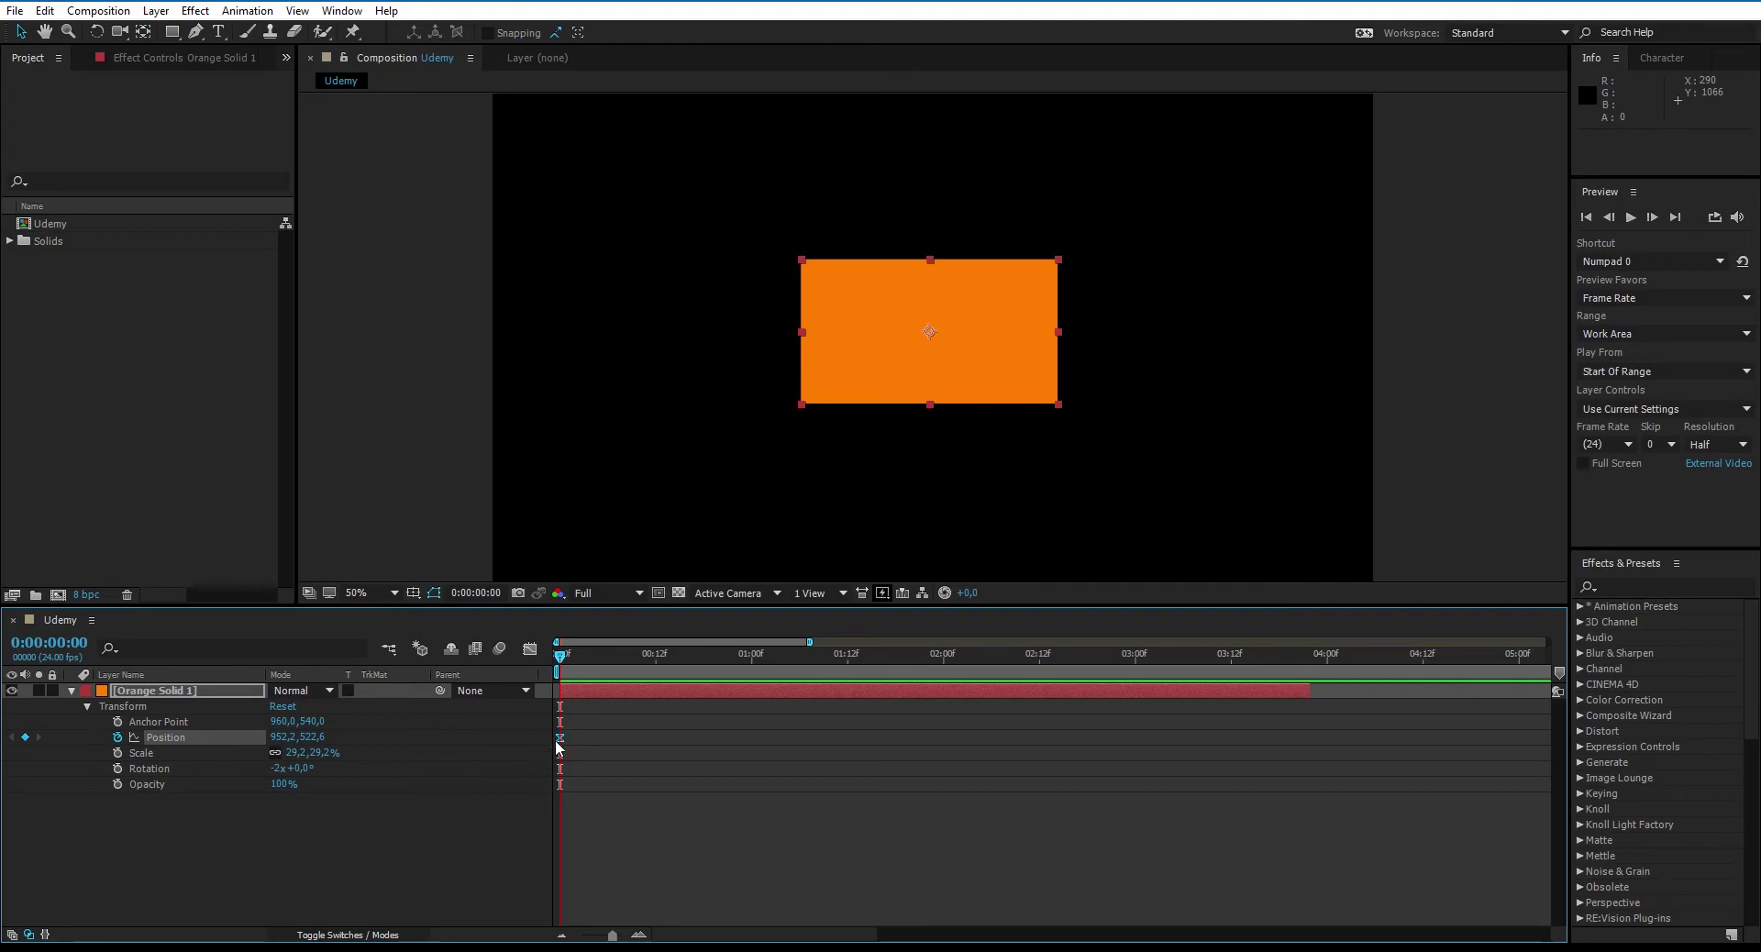
pyautogui.moveTo(560, 747)
pyautogui.click(559, 739)
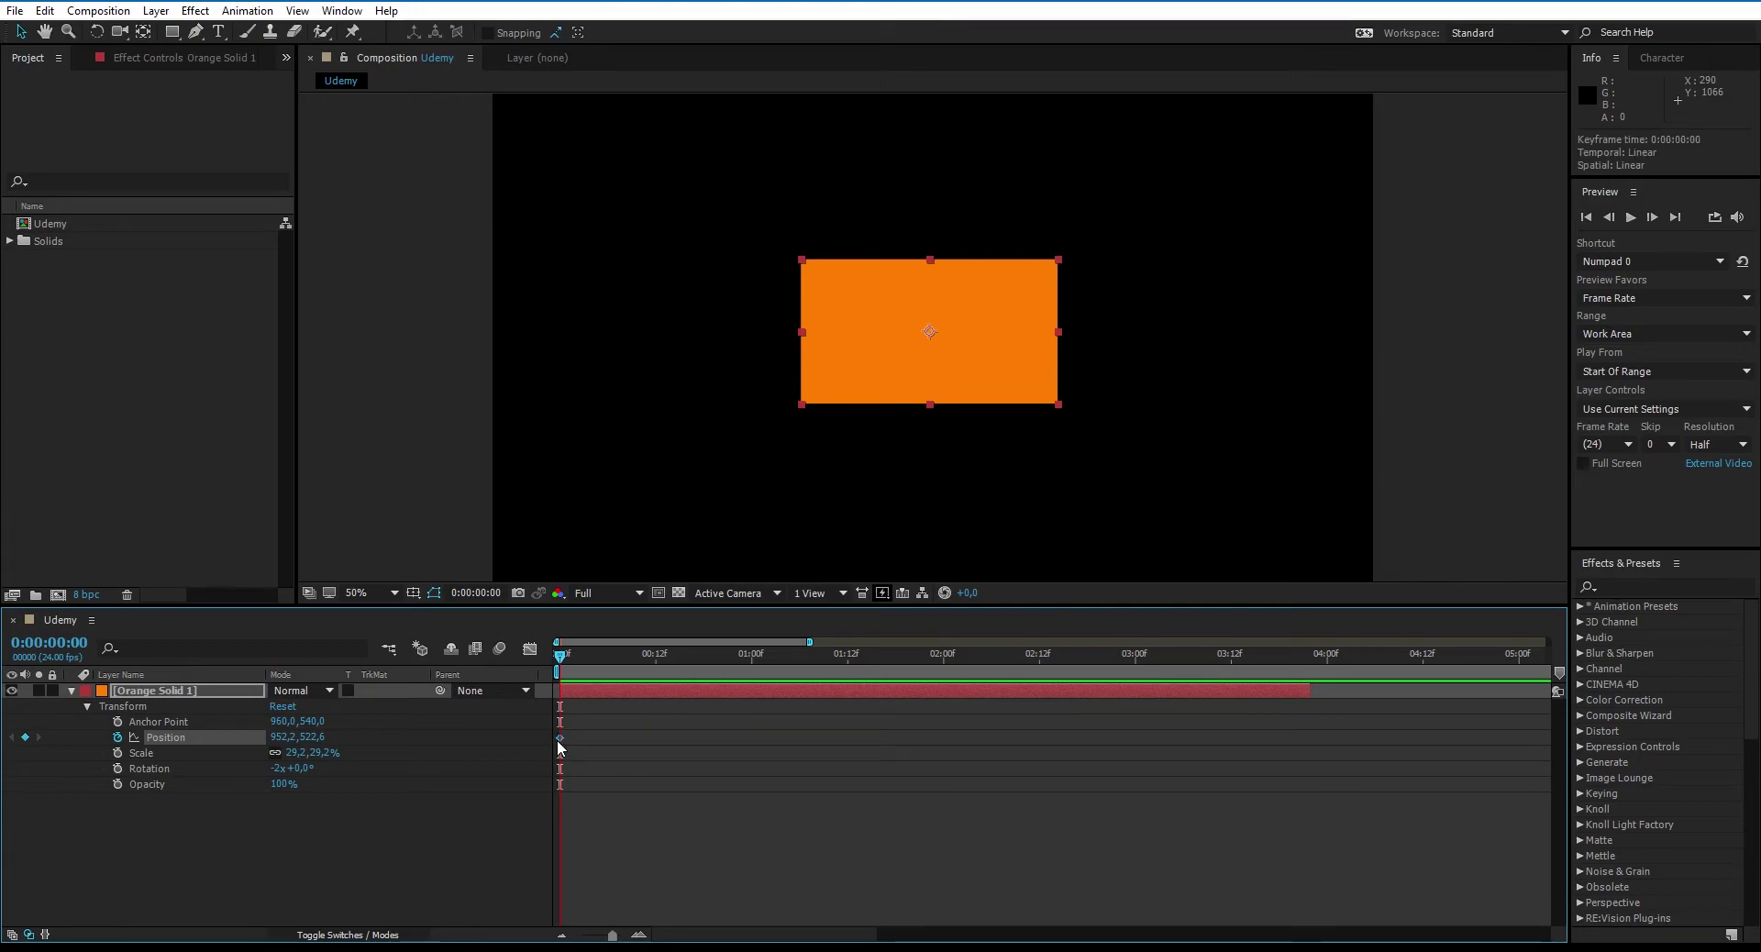
pyautogui.moveTo(558, 747)
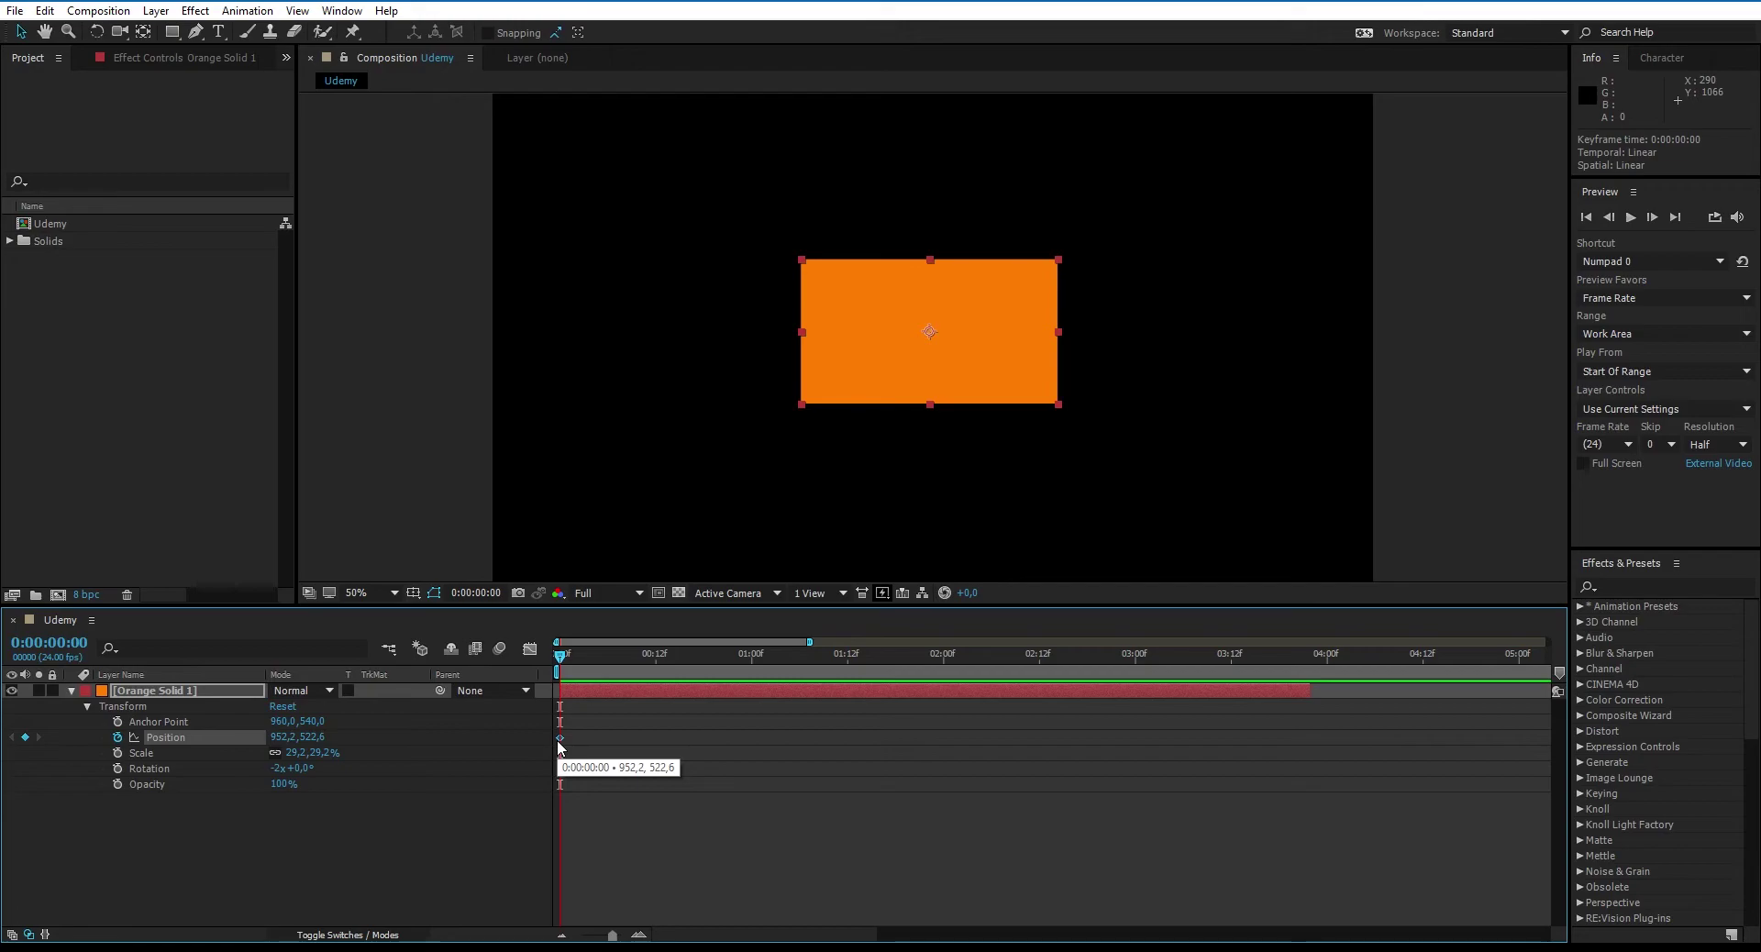
# Step: Toggle the interpolation type of the Position keyframe at 0:00:00:00 twice and deselect the layer
pyautogui.keyDown('ctrl'); pyautogui.click(559, 740); pyautogui.keyUp('ctrl')
pyautogui.keyDown('ctrl'); pyautogui.click(559, 741); pyautogui.keyUp('ctrl')
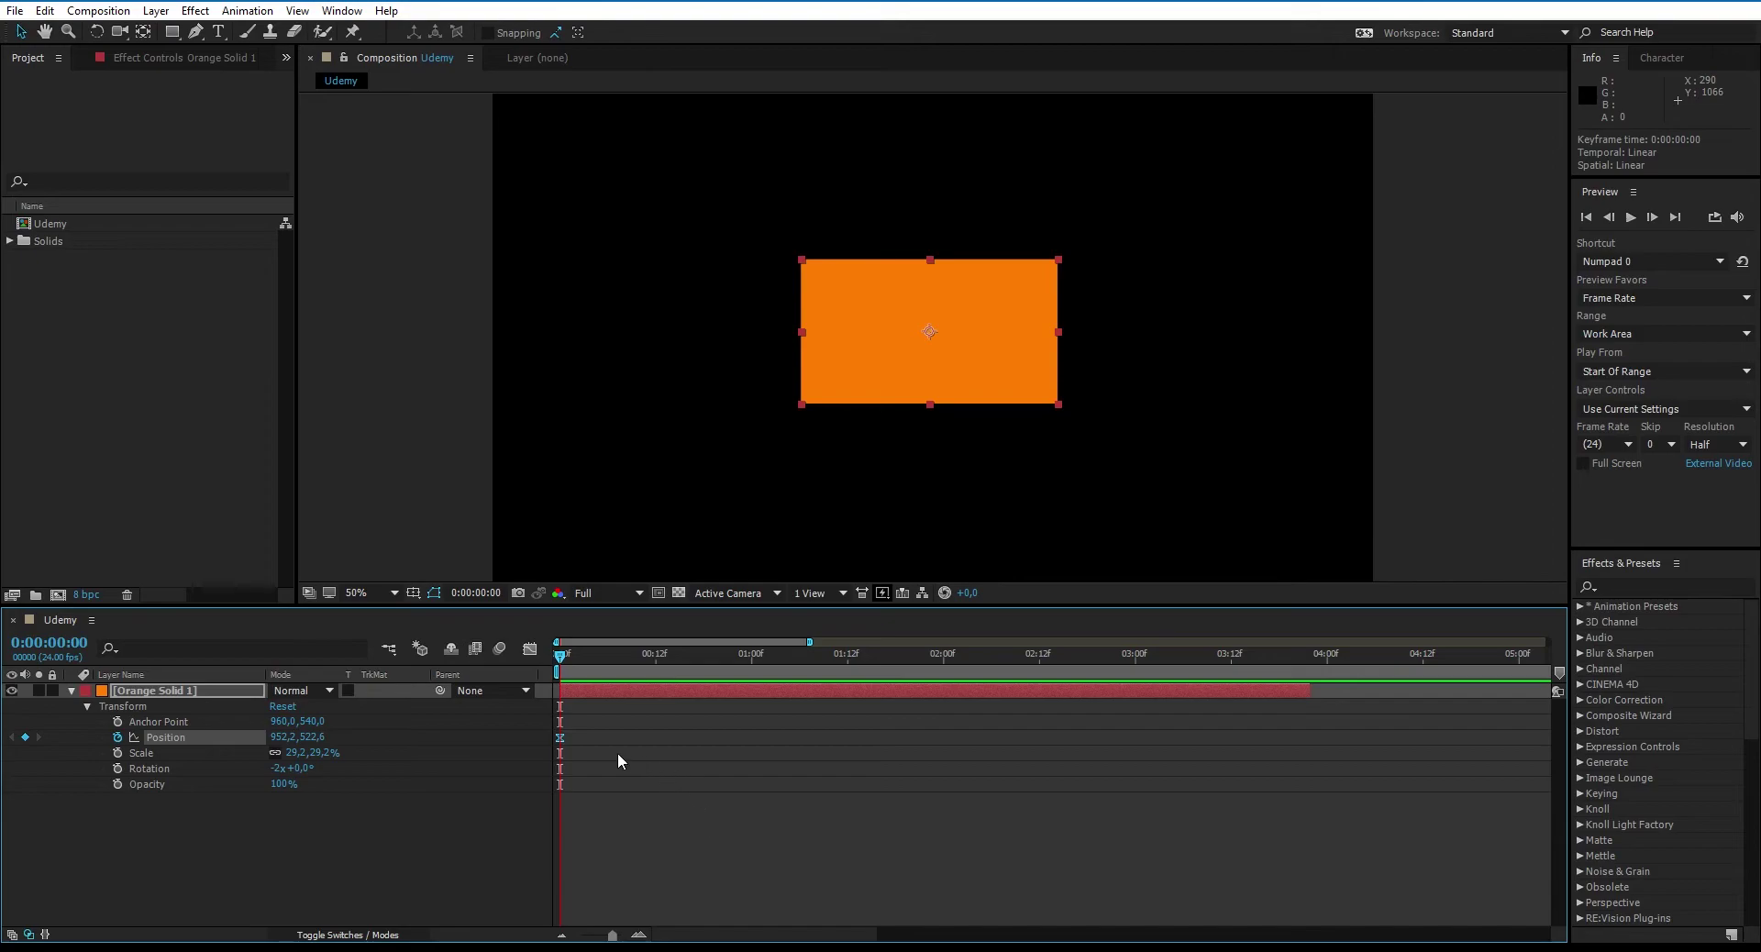
pyautogui.moveTo(562, 745)
pyautogui.click(465, 828)
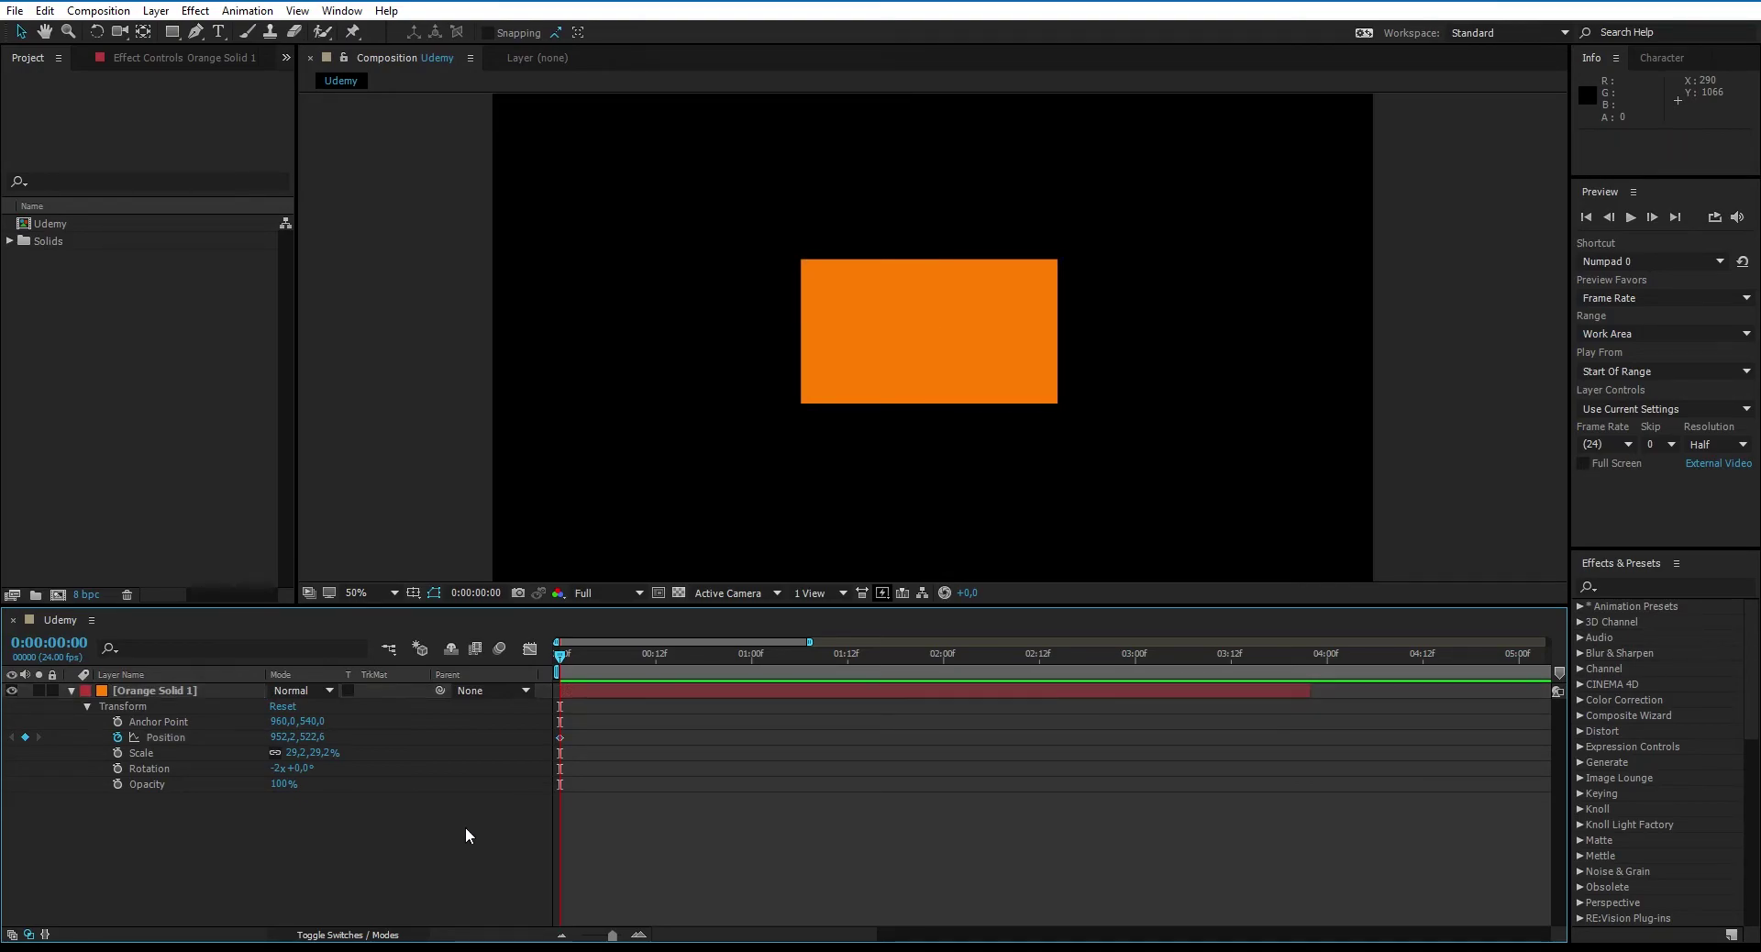
# Step: Bring up the Save As dialog and the quit prompt, dismissing each without saving or closing the project
pyautogui.hotkey('ctrl', 's')
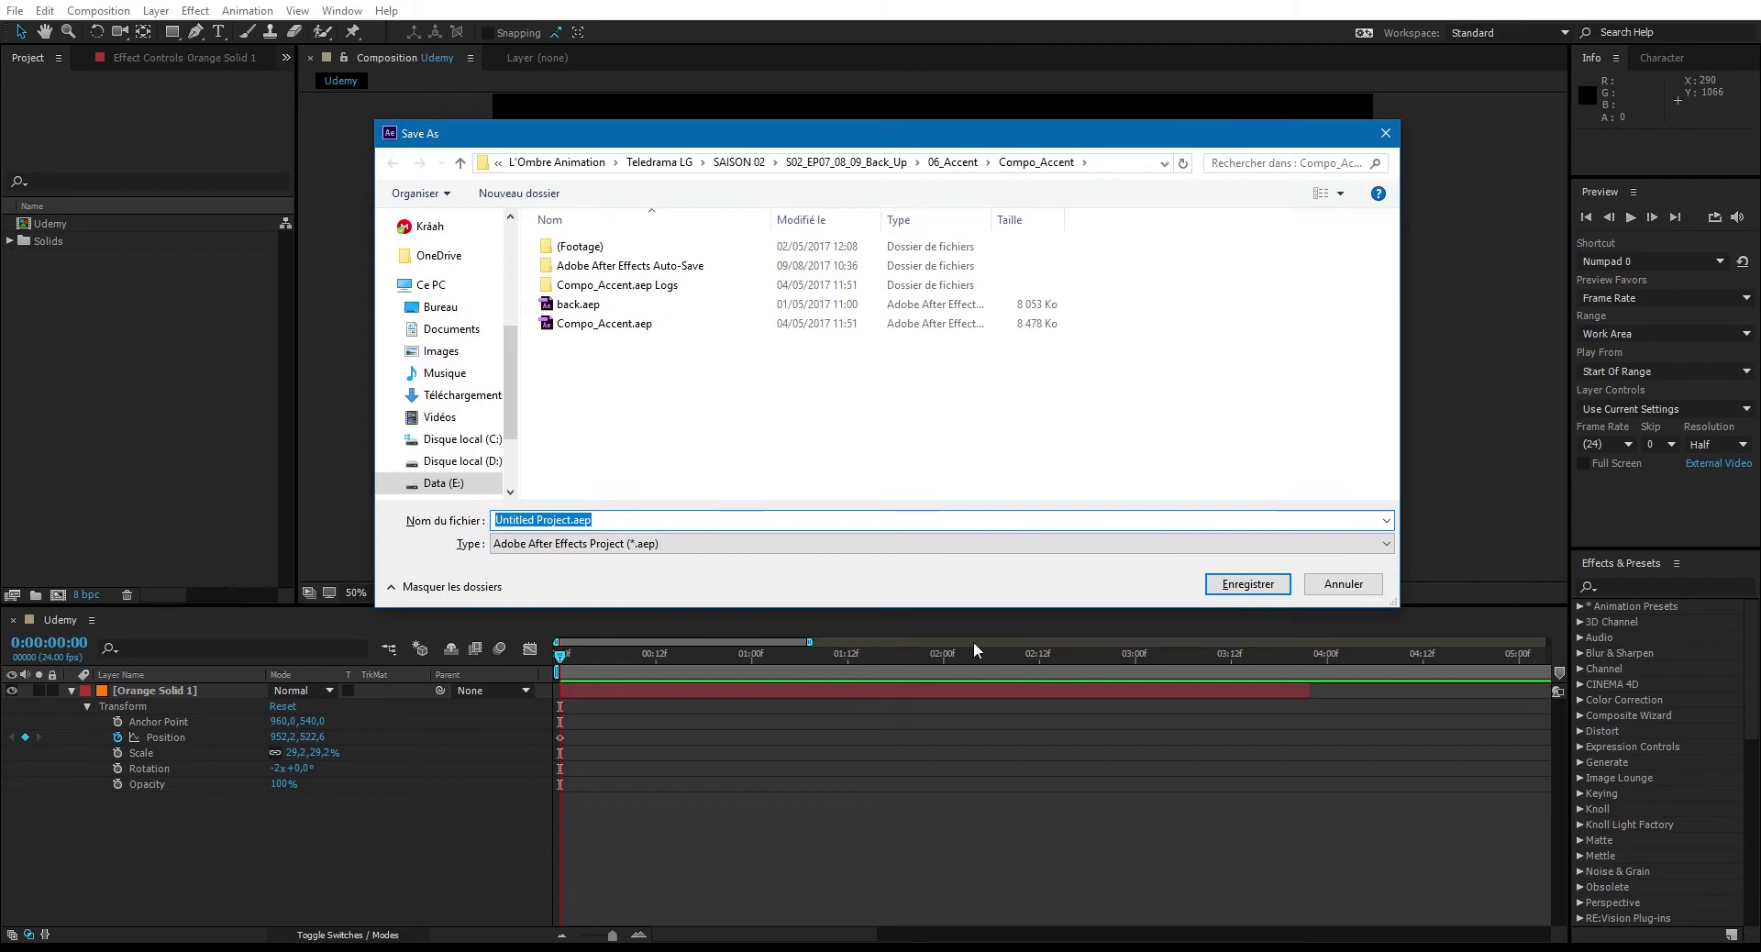
pyautogui.click(1385, 133)
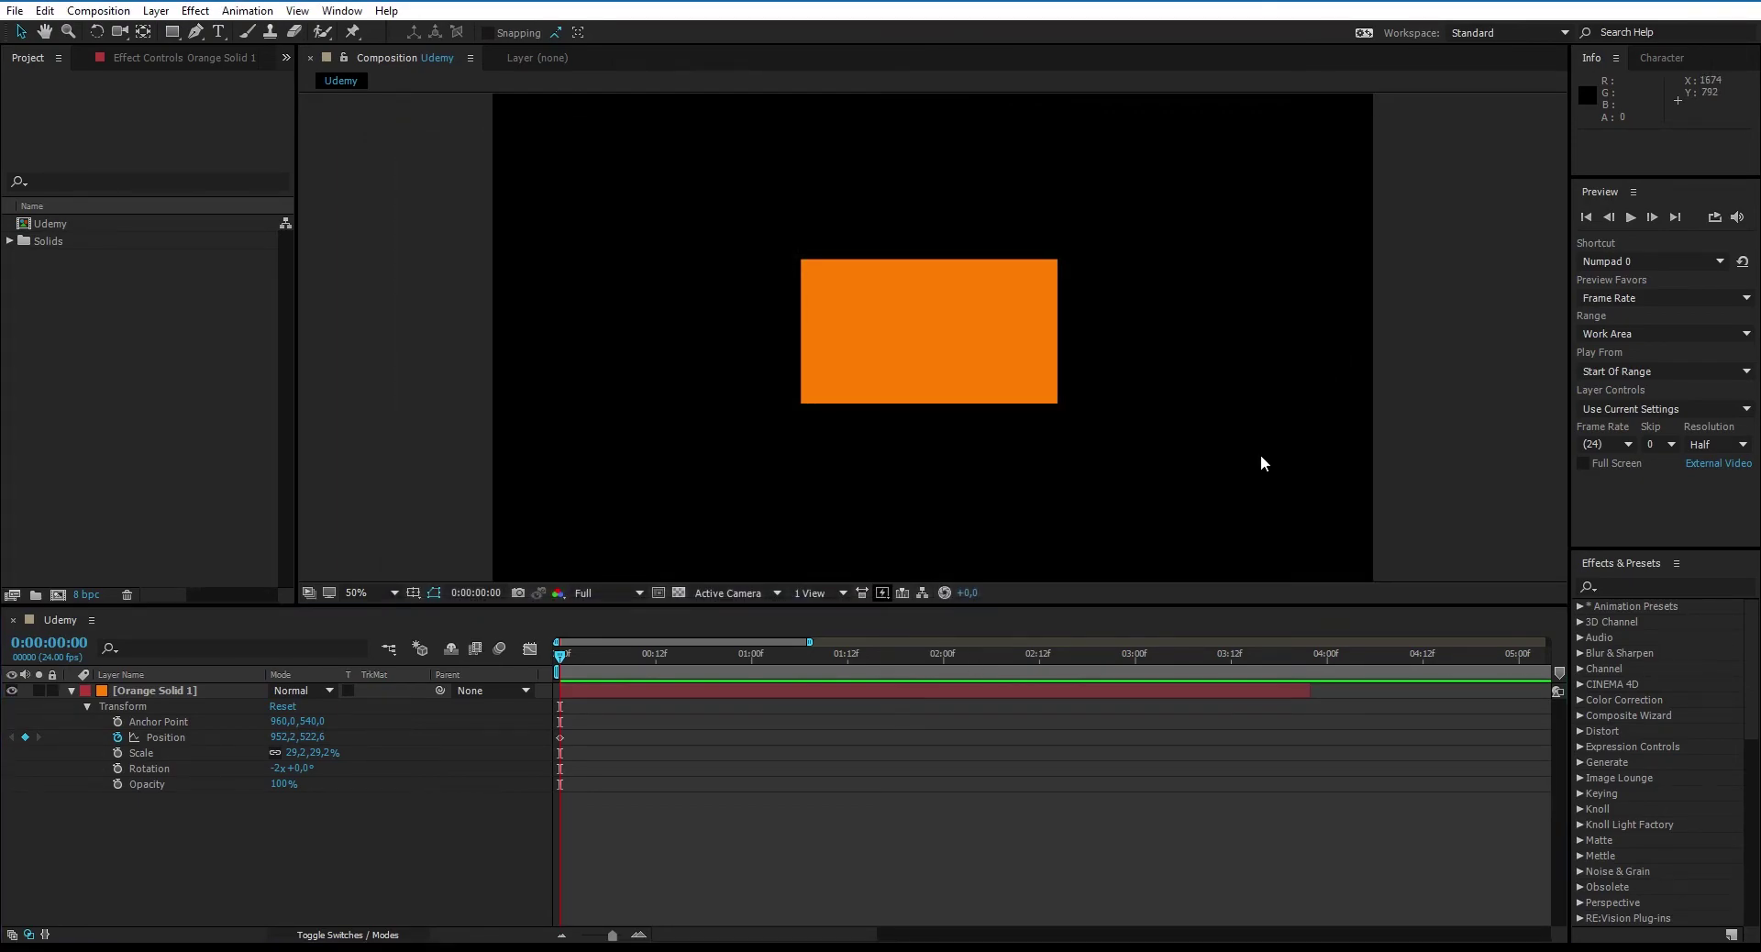
pyautogui.hotkey('ctrl', 's')
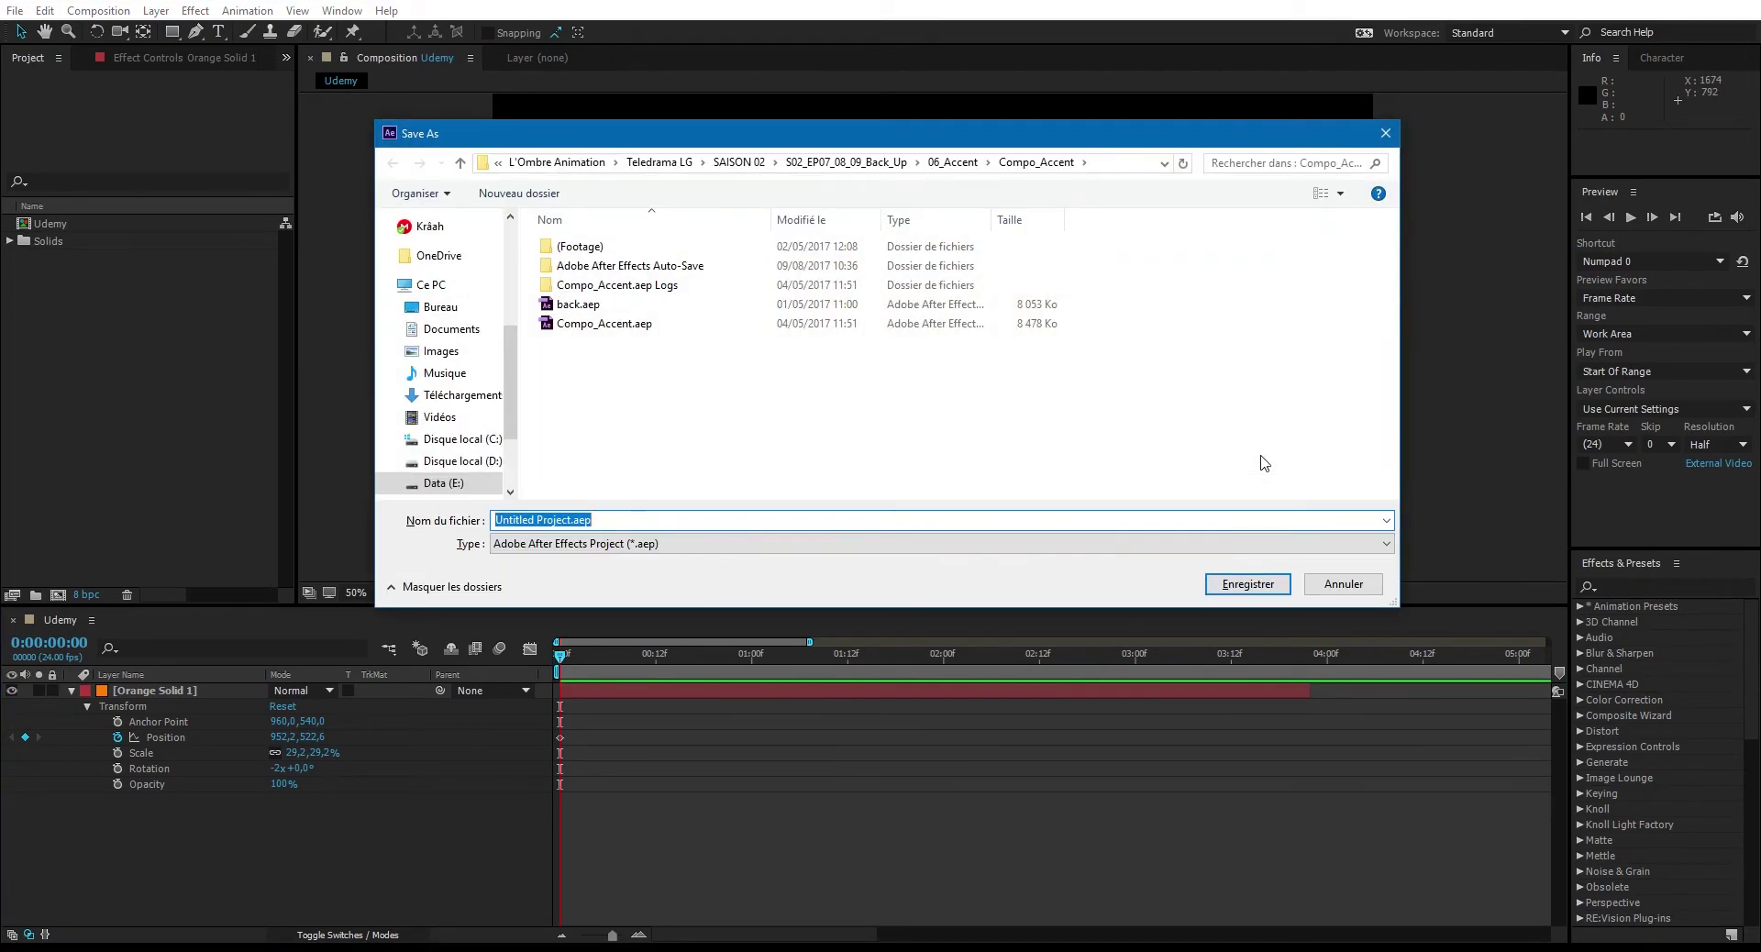
pyautogui.click(1386, 133)
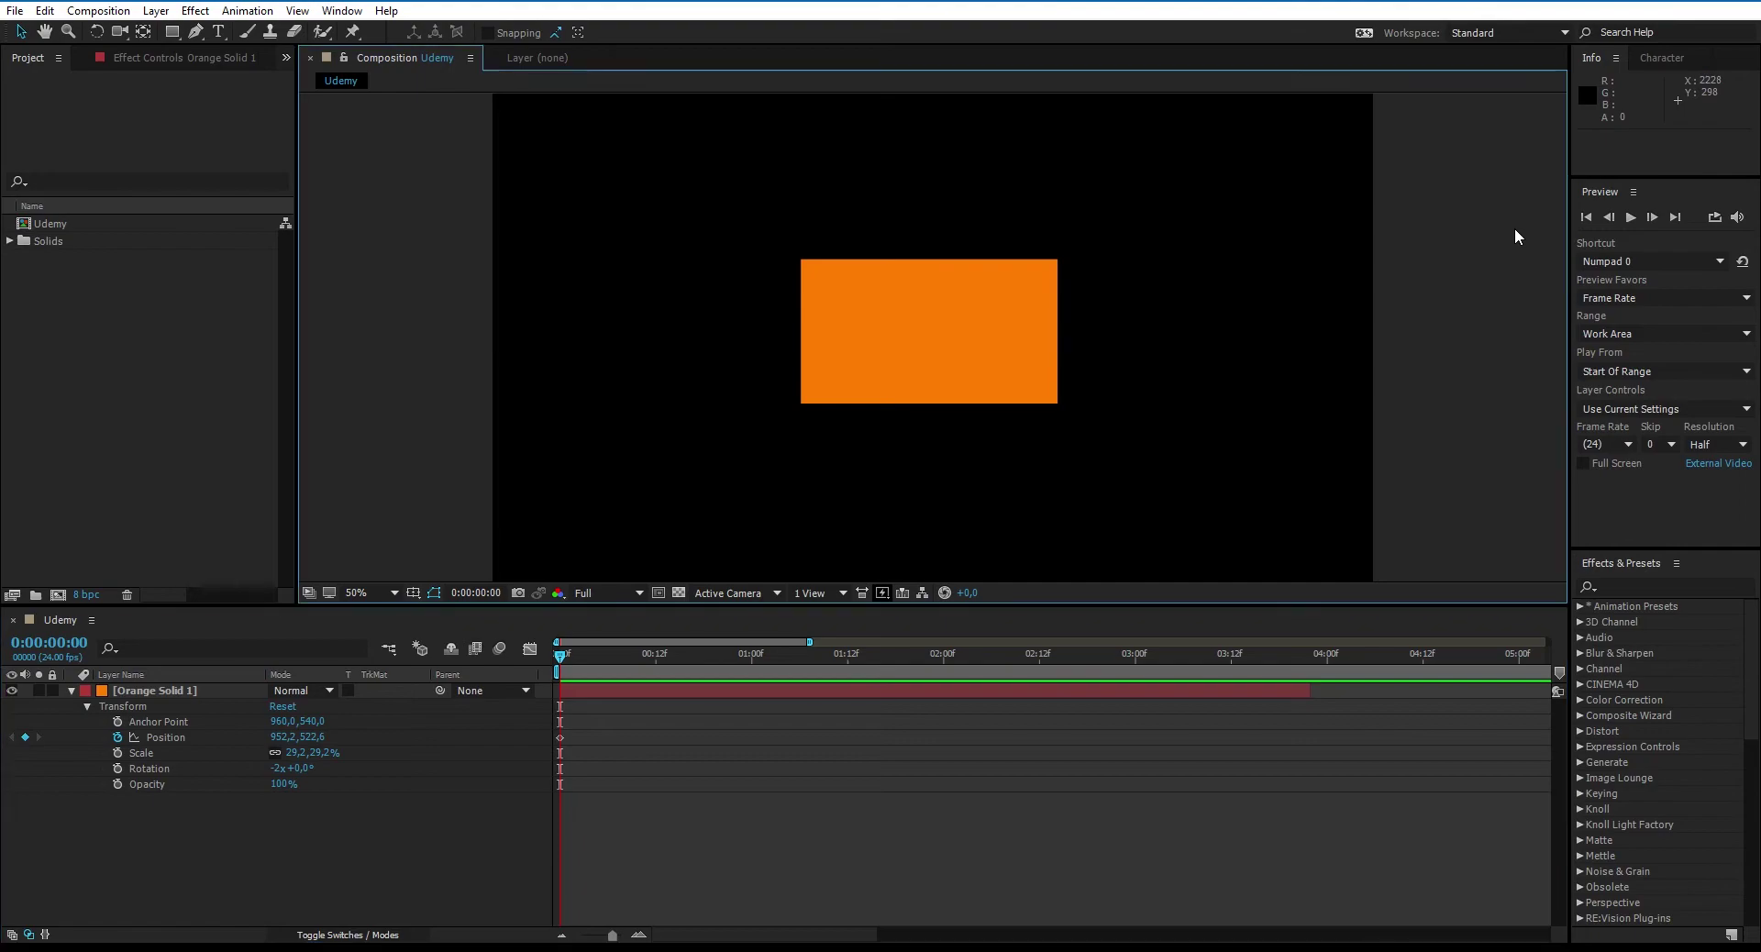
pyautogui.hotkey('ctrl', 'q')
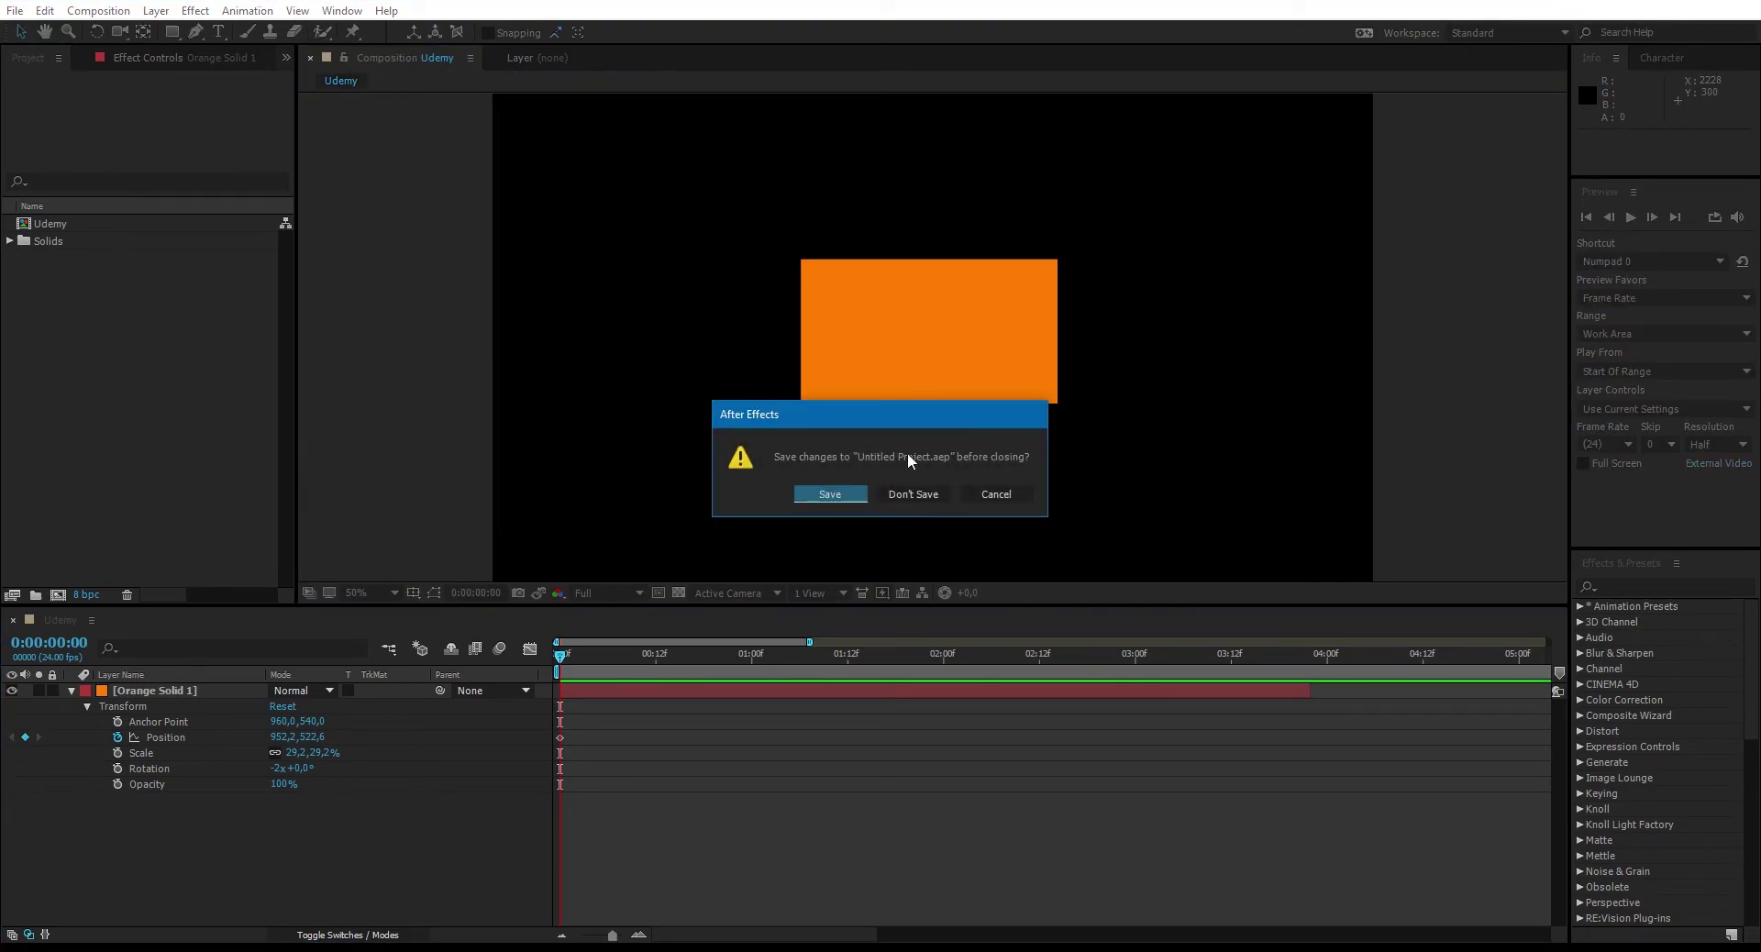
pyautogui.click(984, 492)
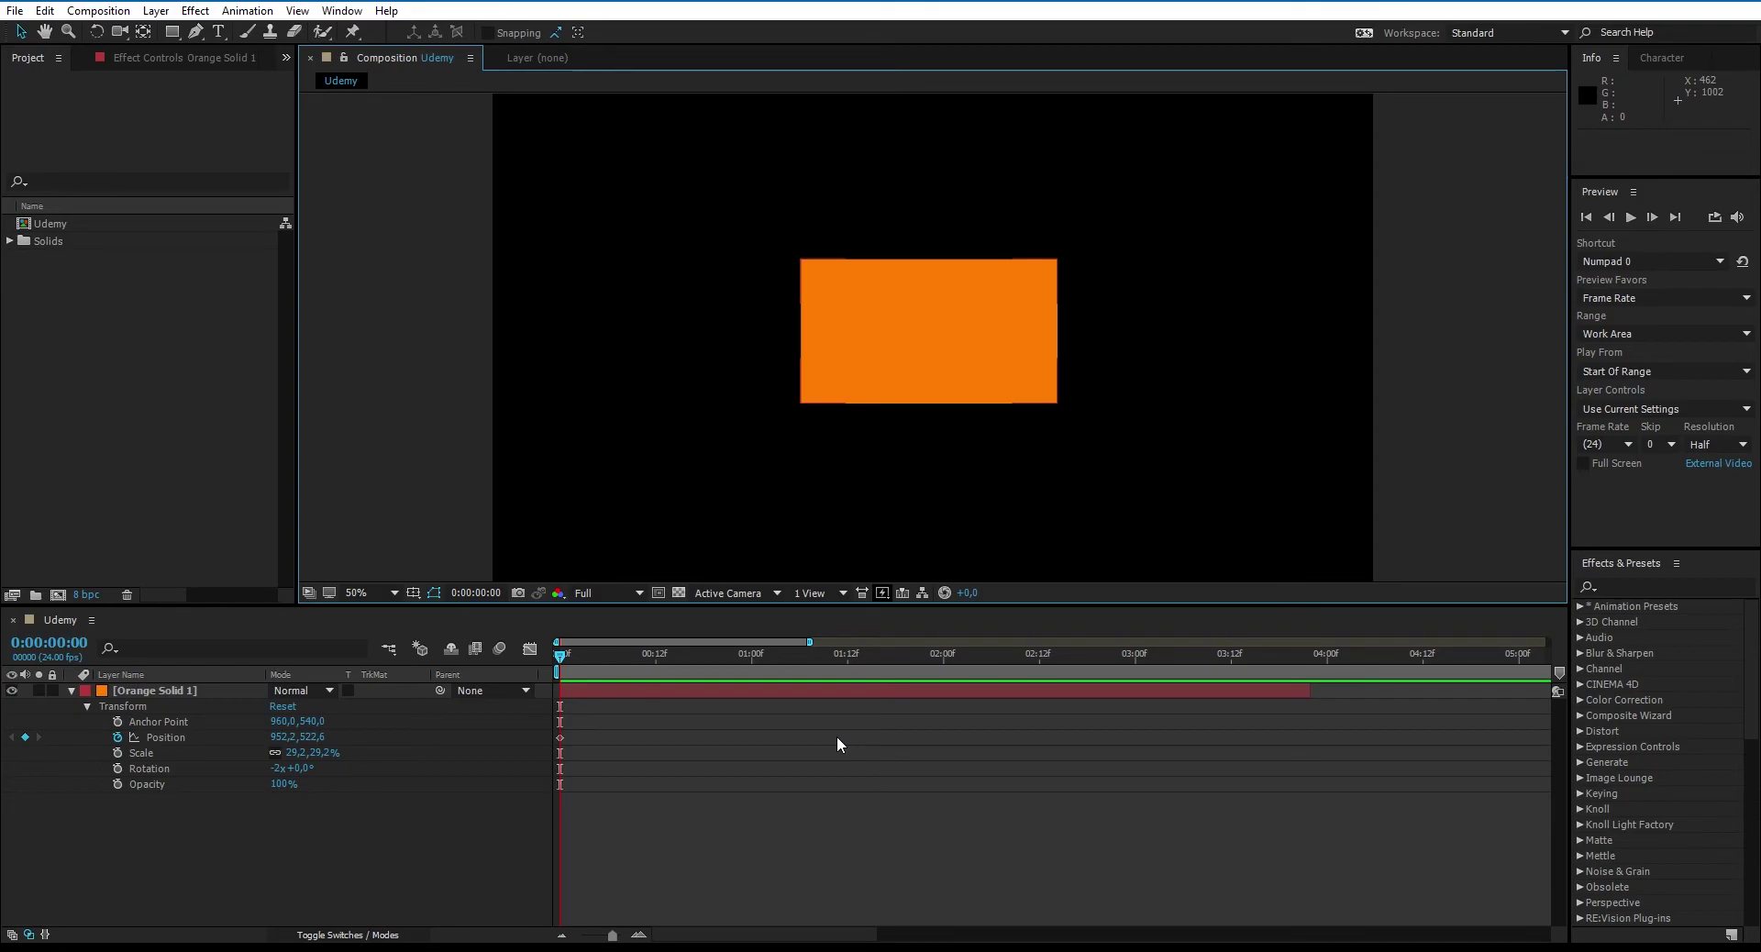
# Step: Discard the changes to Untitled Project.aep and open the existing animation project that contains the Episode_0_RENDU composition
pyautogui.hotkey('ctrl', 'q')
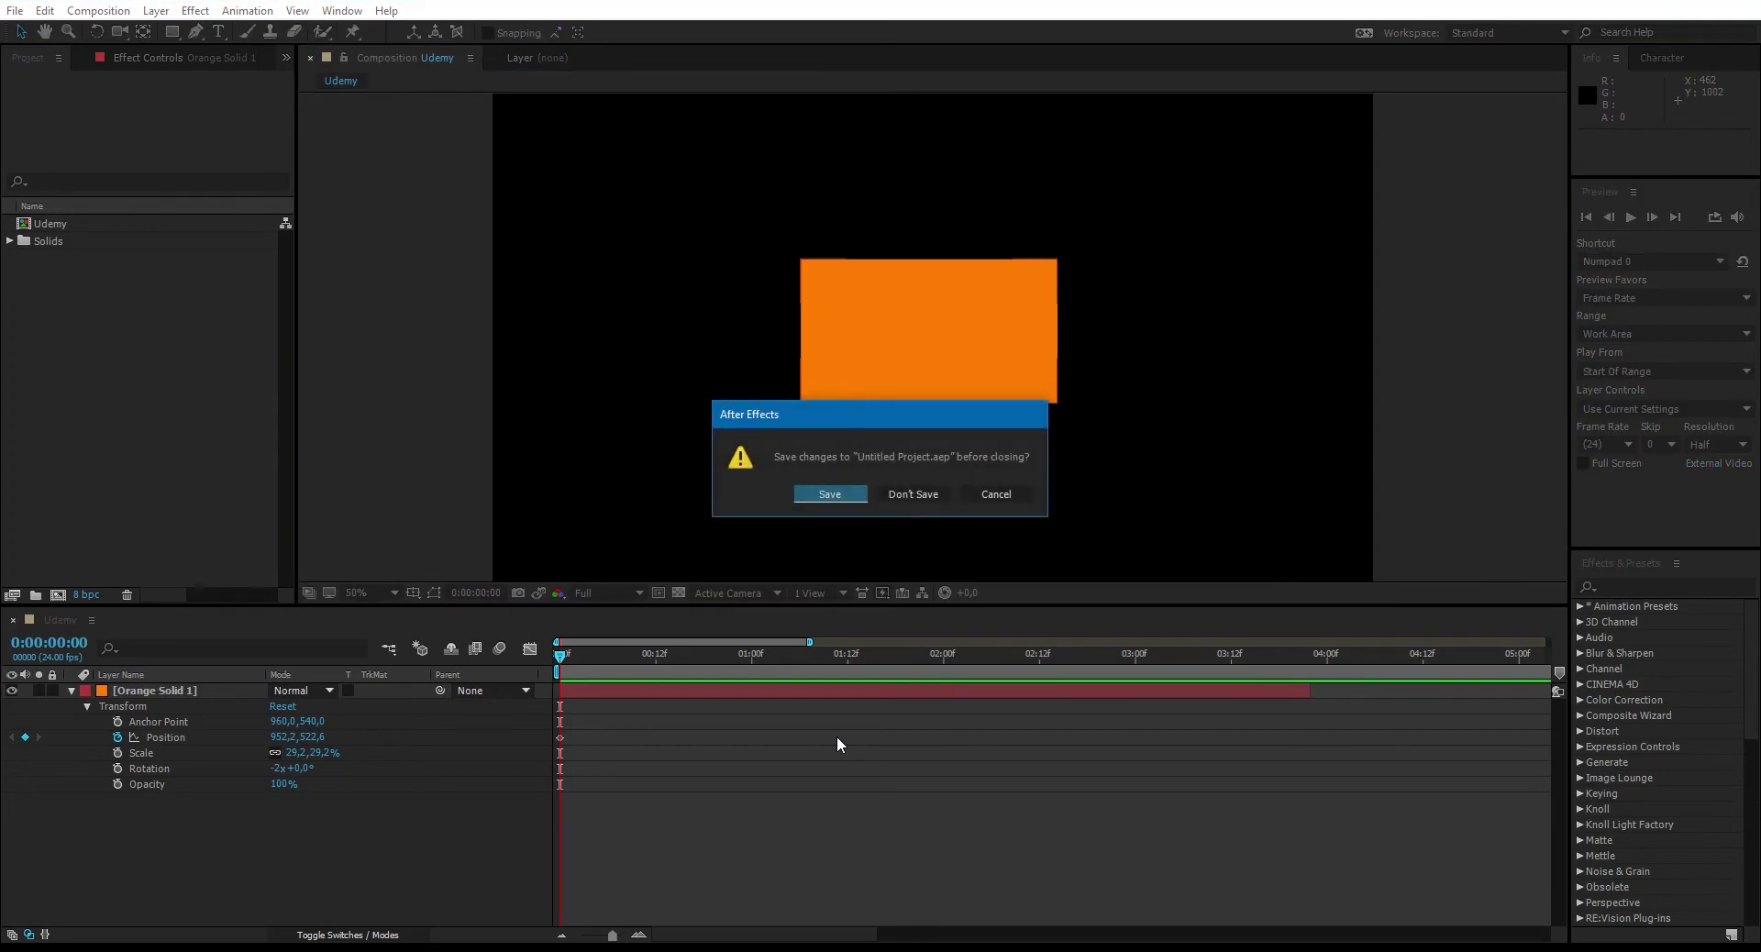
pyautogui.press('Tab')
pyautogui.press('Return')
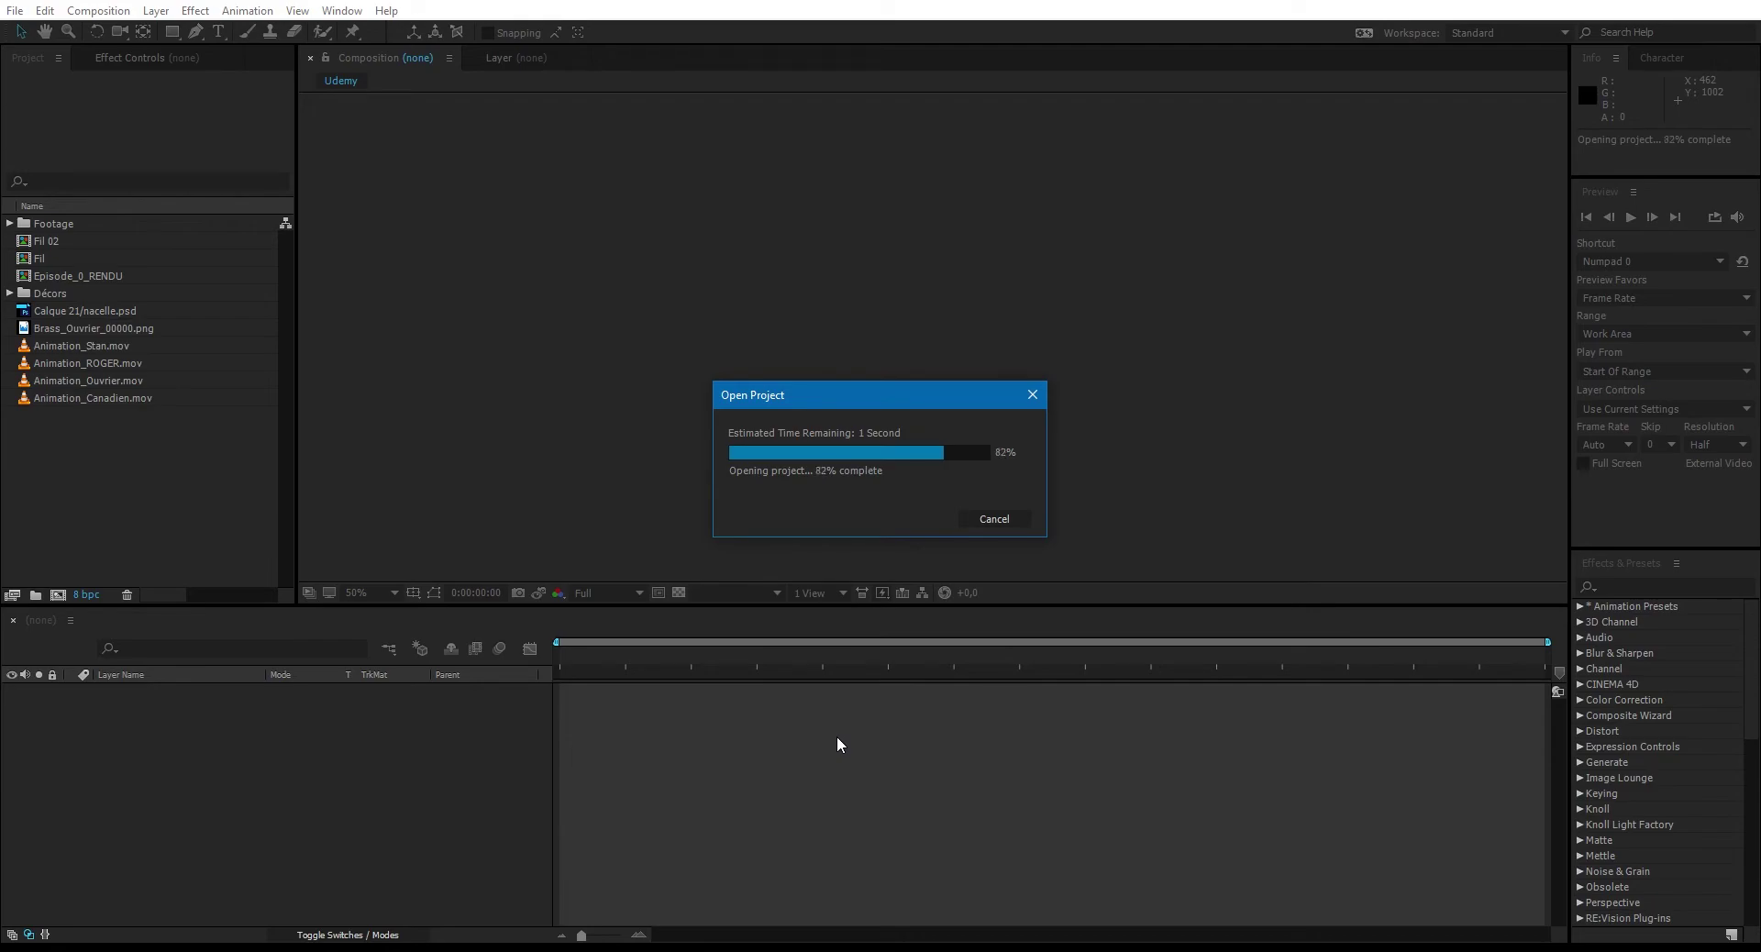
pyautogui.press('Return')
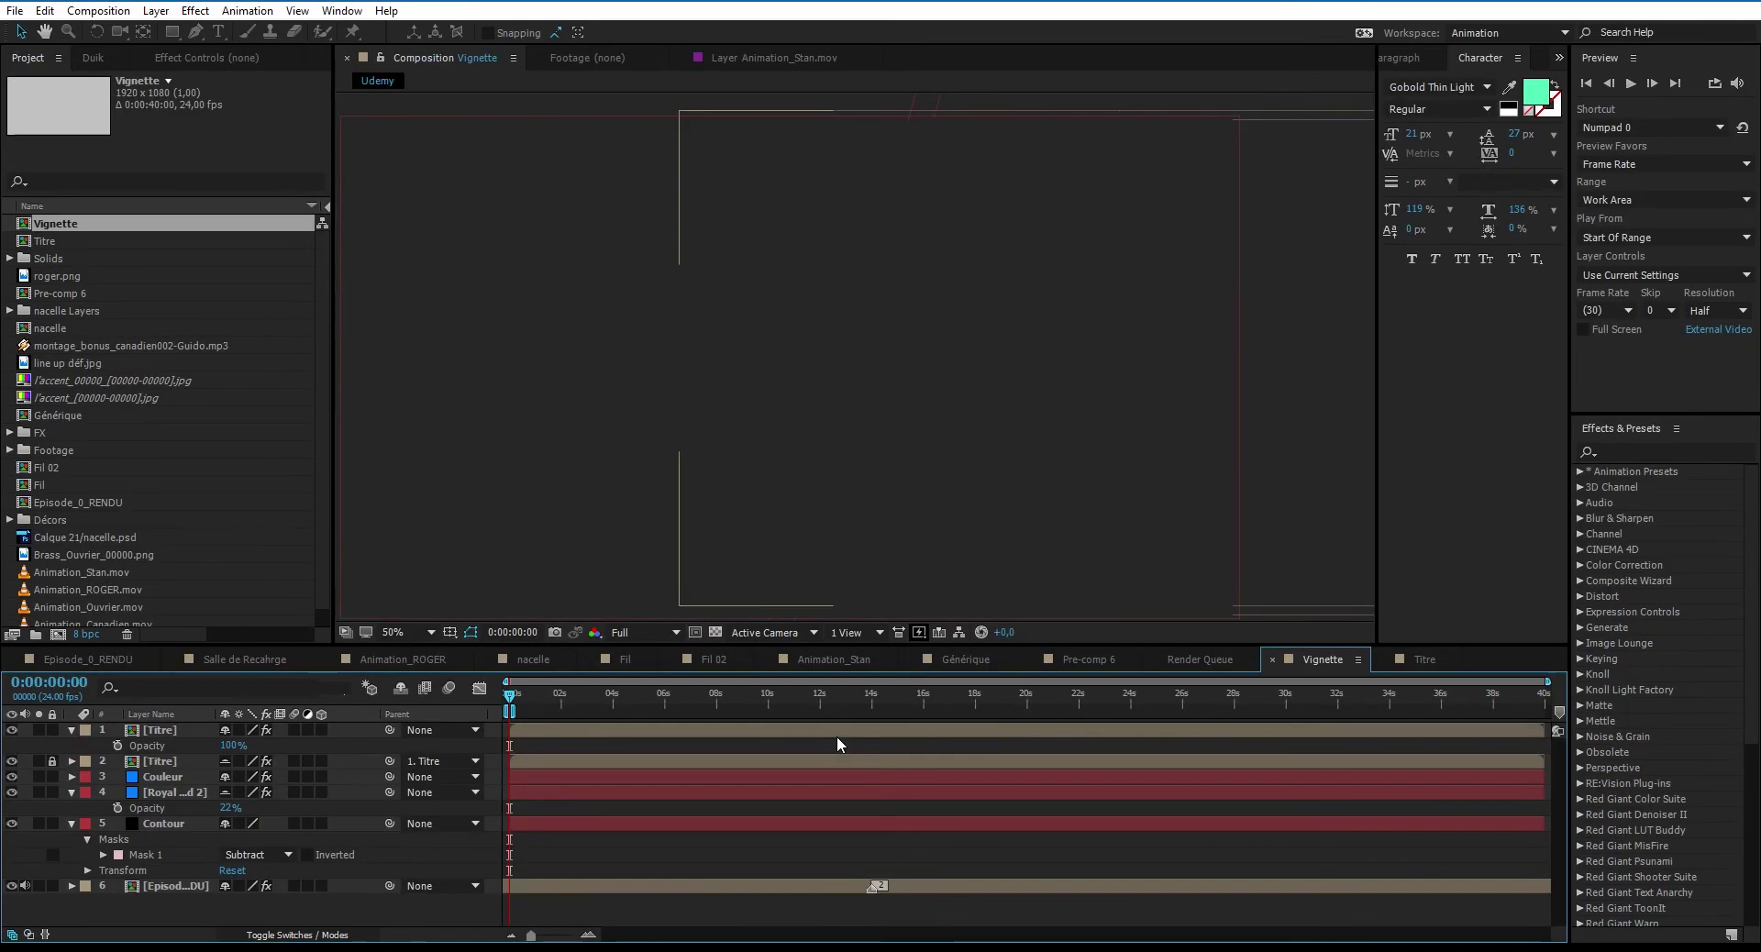
# Step: Display the Episode_0_RENDU composition and move the current time to 0:00:17:23
pyautogui.click(102, 659)
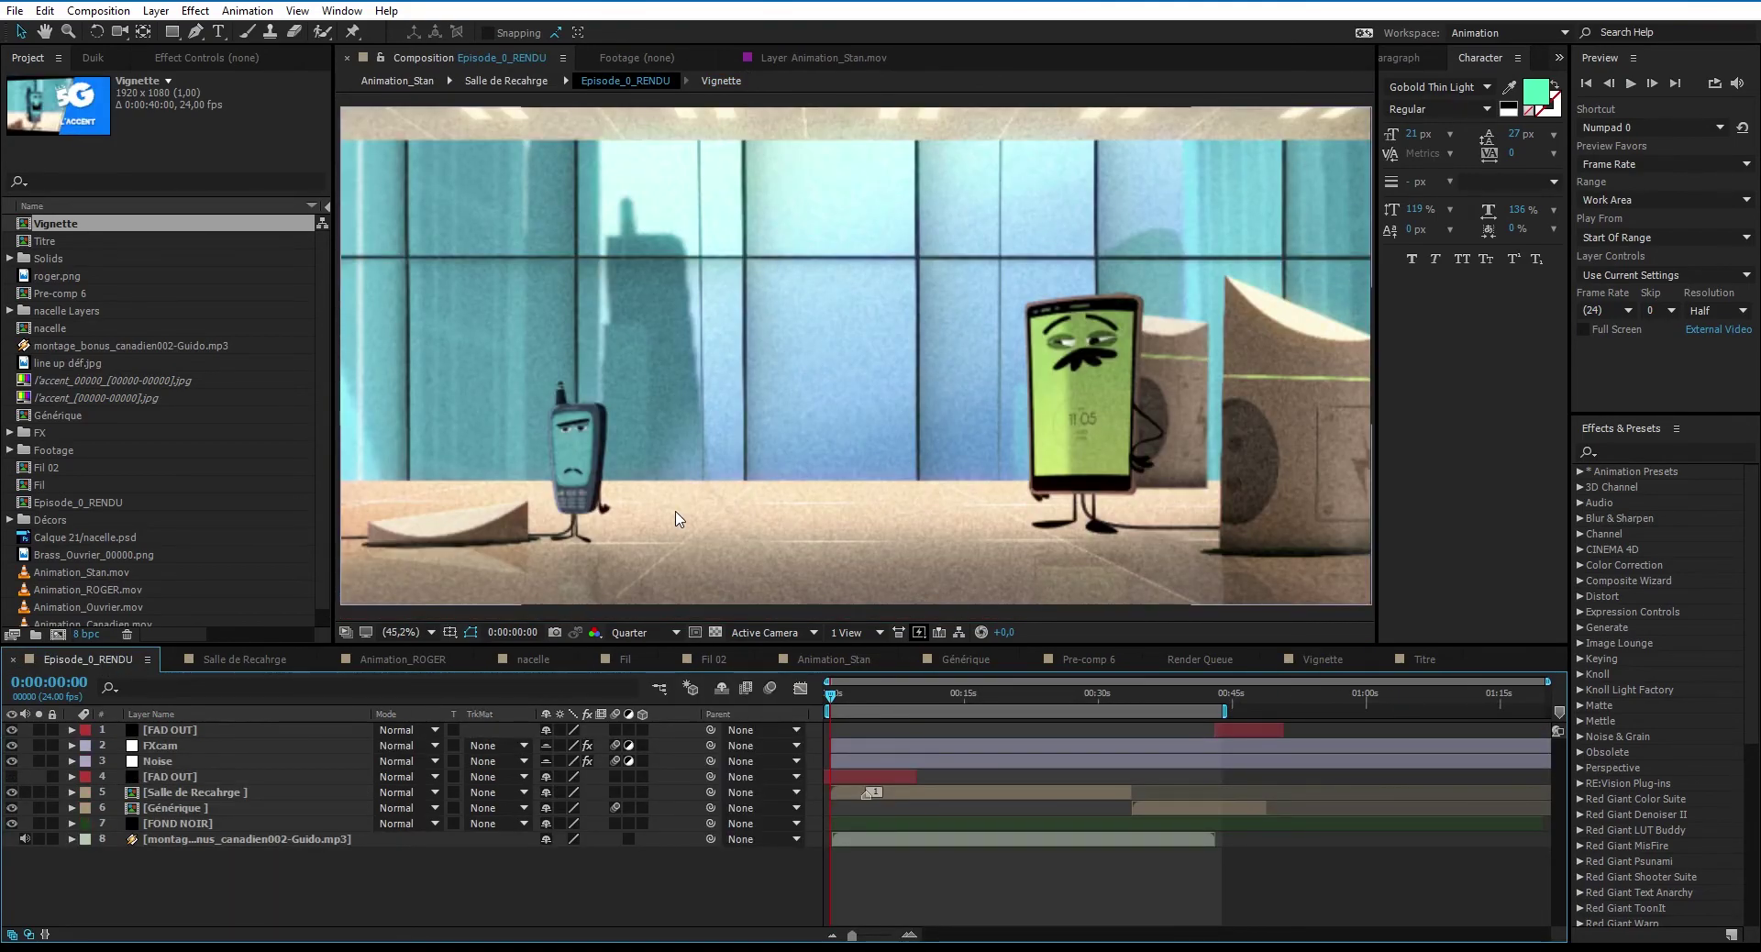
pyautogui.click(991, 701)
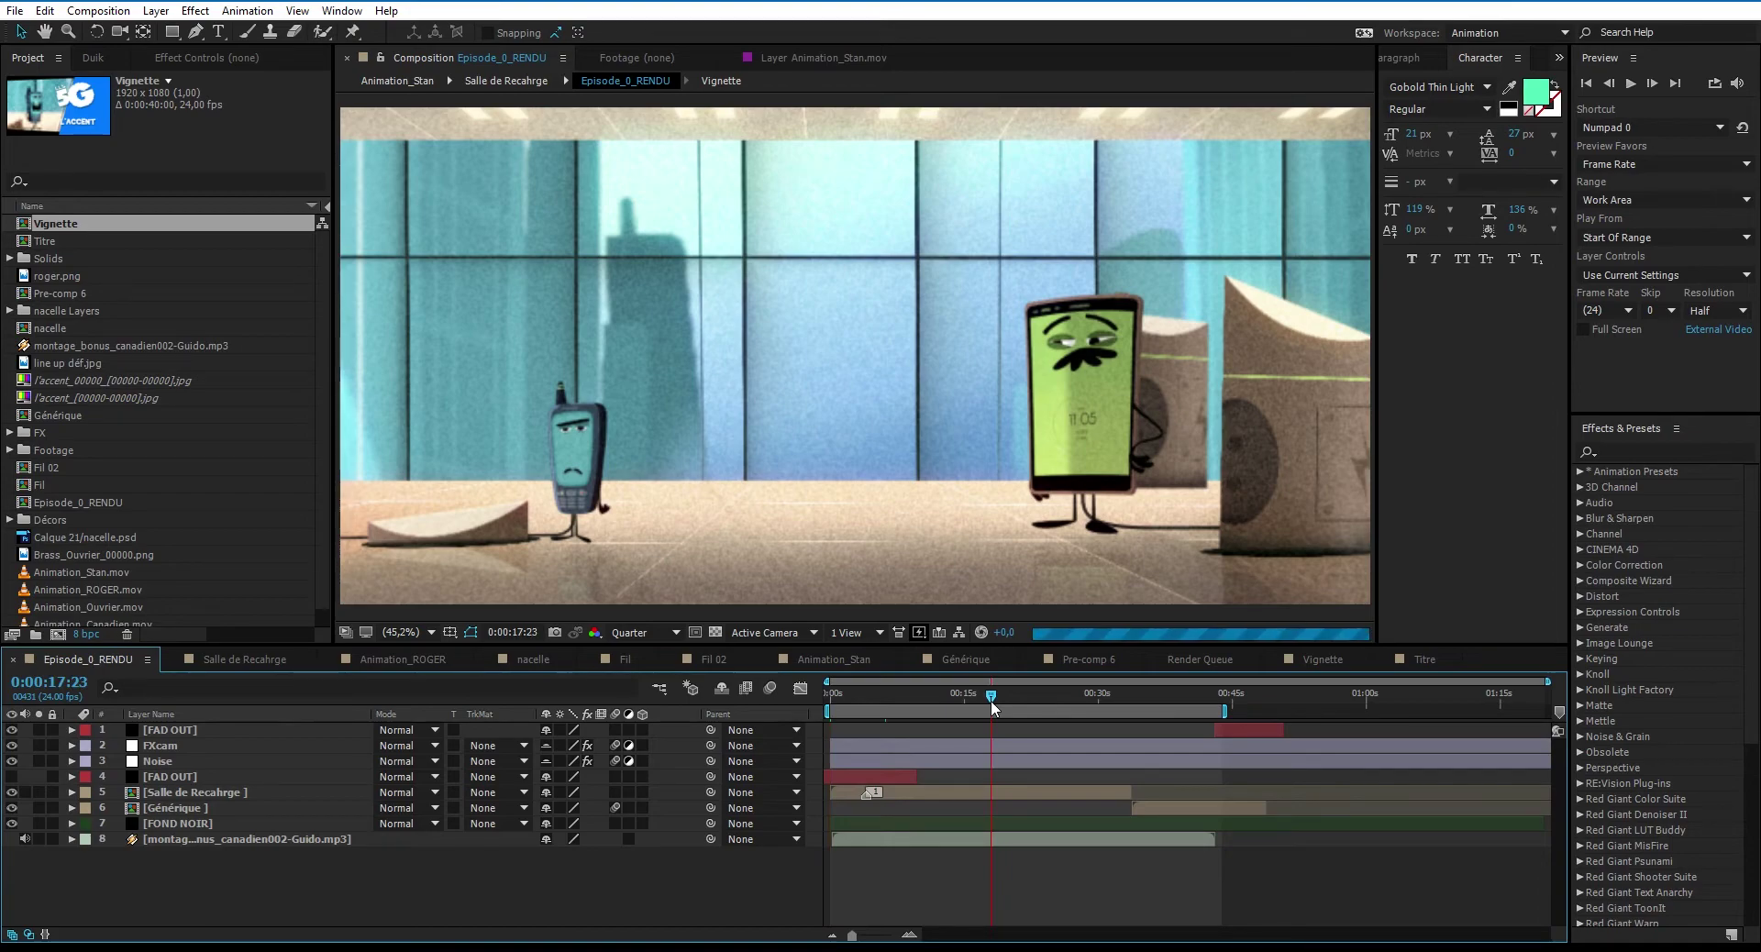